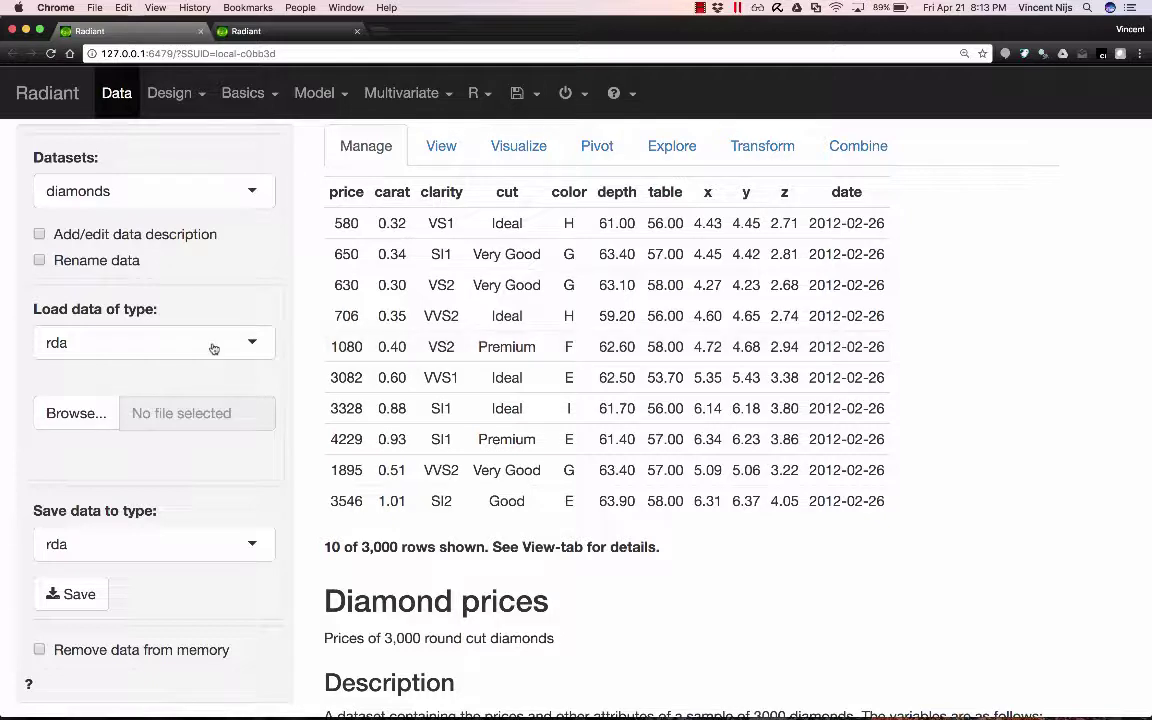
Load the saved app state file demo-state2-dvd-rnd.rda to restore the 'Predicting DVD purchase' report.
{"action": "left_click", "coordinate": [172, 343]}
{"action": "left_click", "coordinate": [110, 436]}
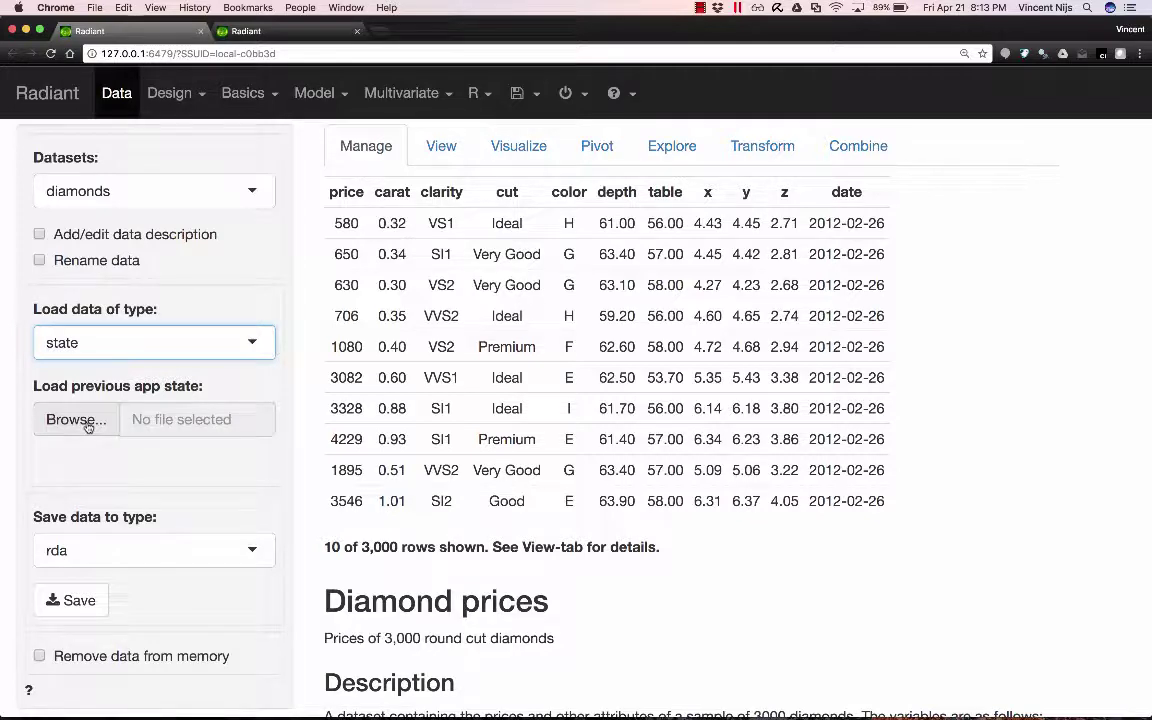
{"action": "left_click", "coordinate": [87, 420]}
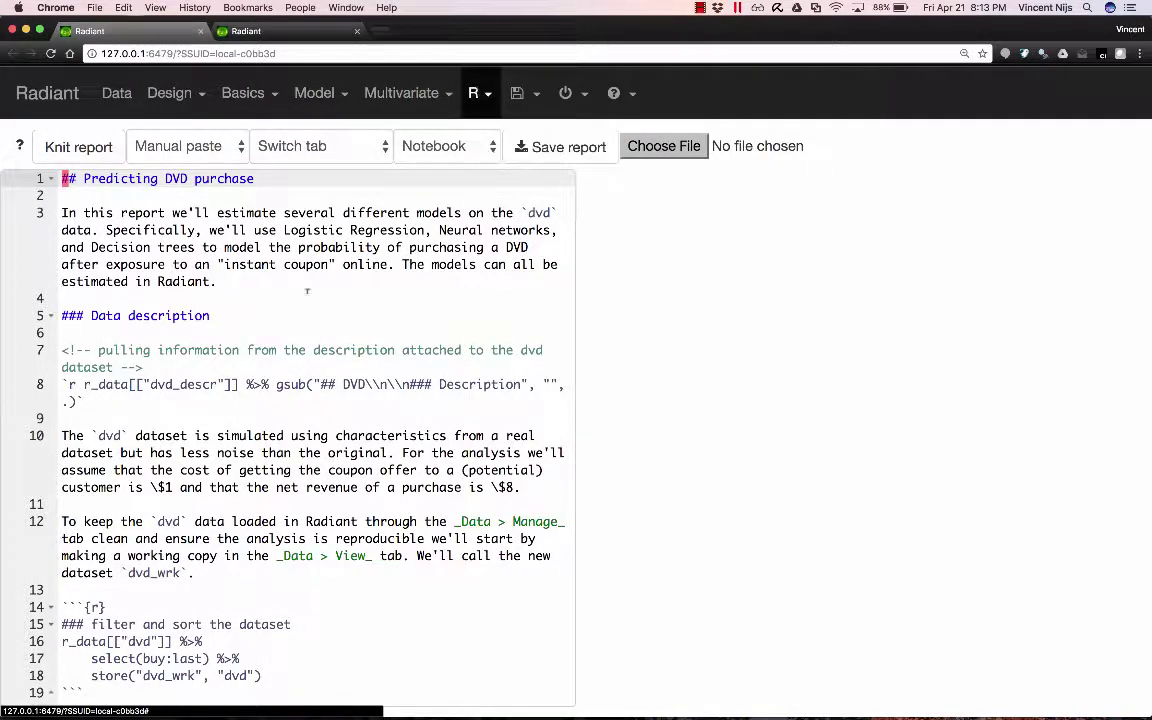
{"action": "scroll", "coordinate": [300, 292], "scroll_direction": "down", "scroll_amount": 20}
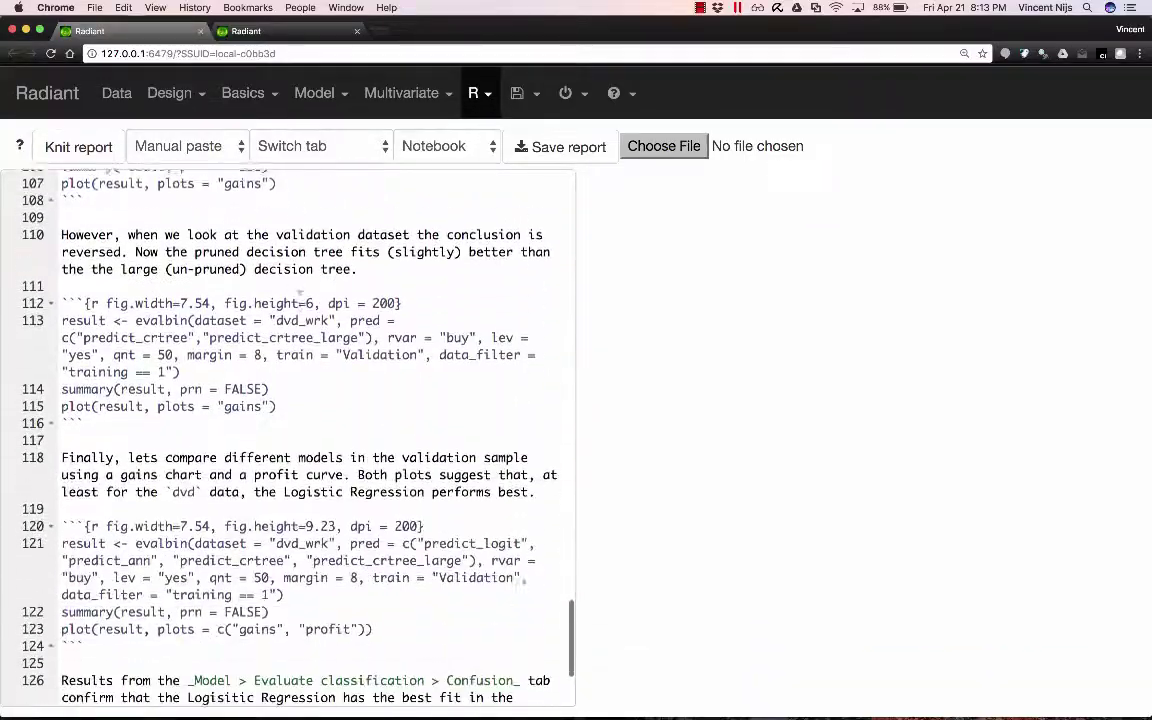
{"action": "scroll", "coordinate": [300, 292], "scroll_direction": "down", "scroll_amount": 3}
{"action": "scroll", "coordinate": [300, 292], "scroll_direction": "up", "scroll_amount": 20}
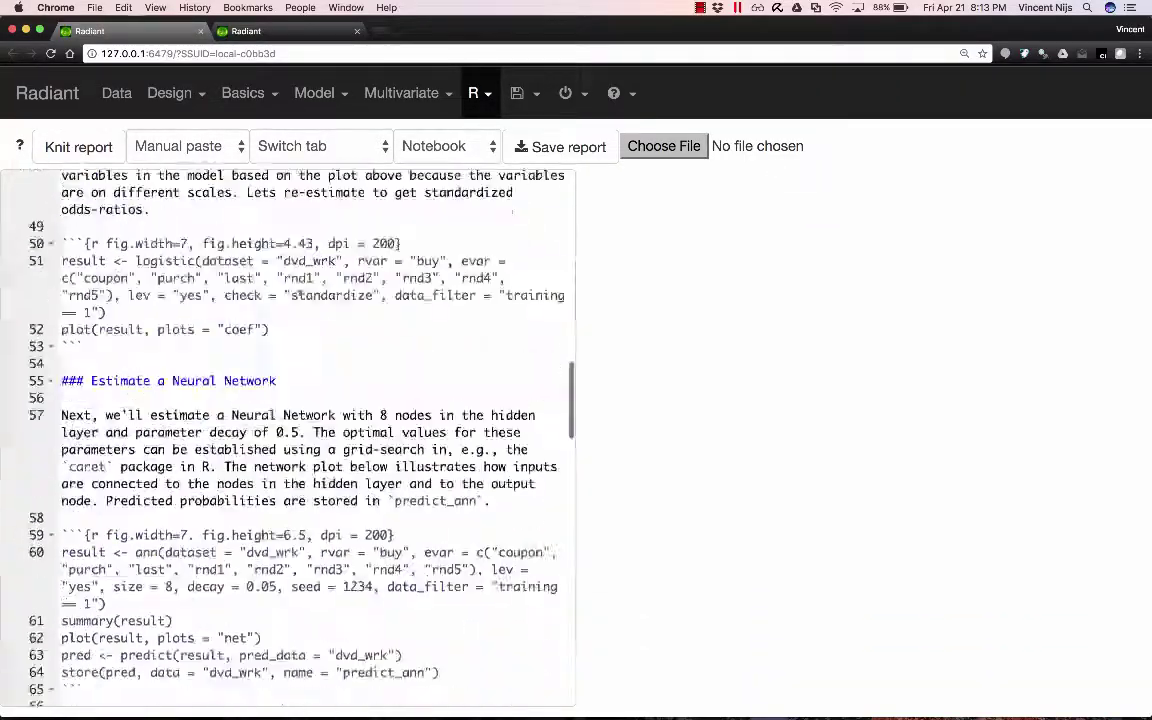
{"action": "scroll", "coordinate": [299, 292], "scroll_direction": "up", "scroll_amount": 10}
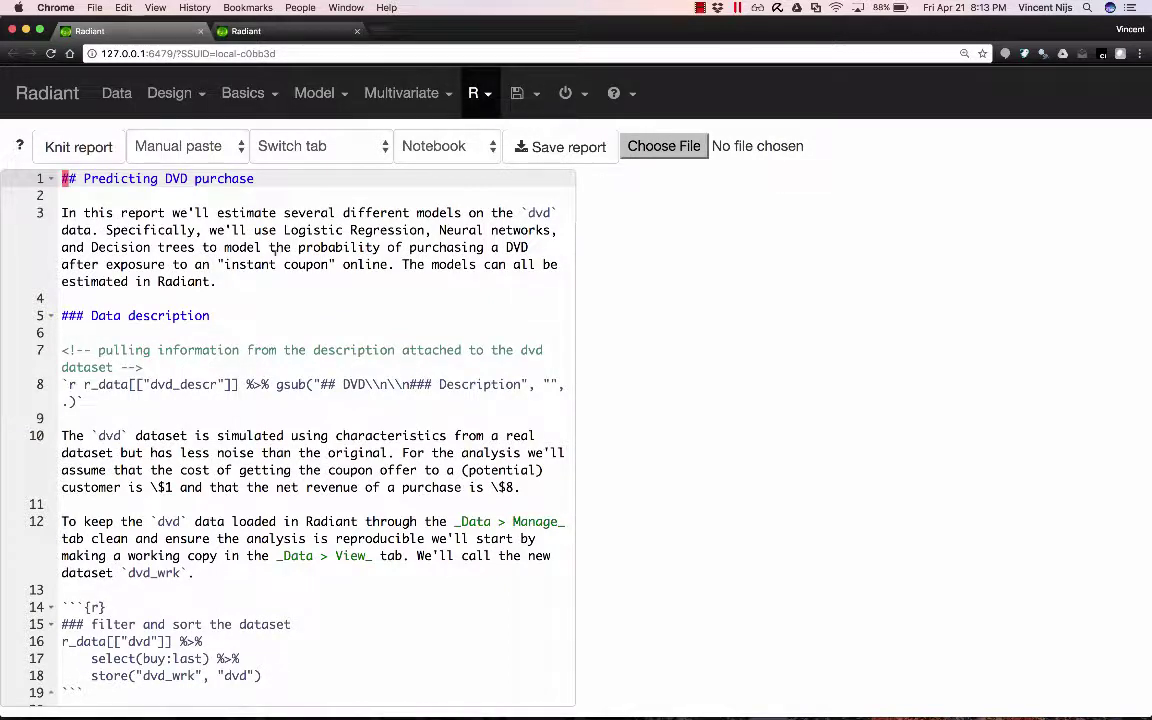
{"action": "left_click", "coordinate": [80, 152]}
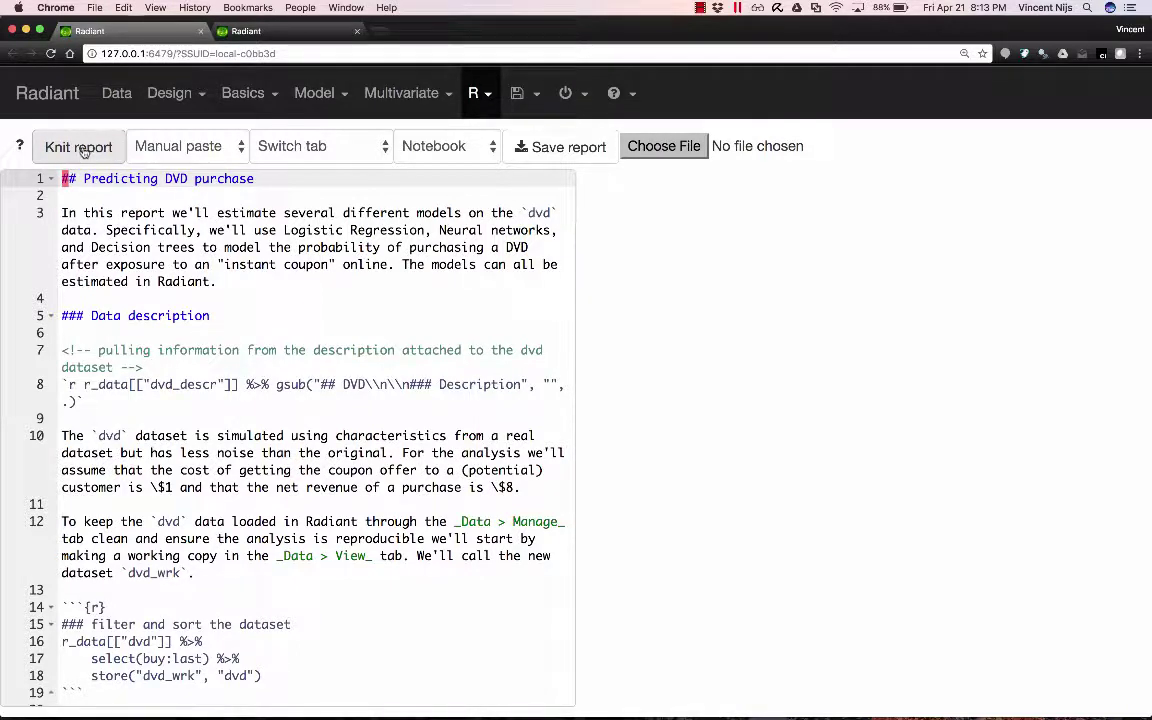
Knit the report and scroll its output to the cumulative gains and profit charts.
{"action": "left_click", "coordinate": [84, 149]}
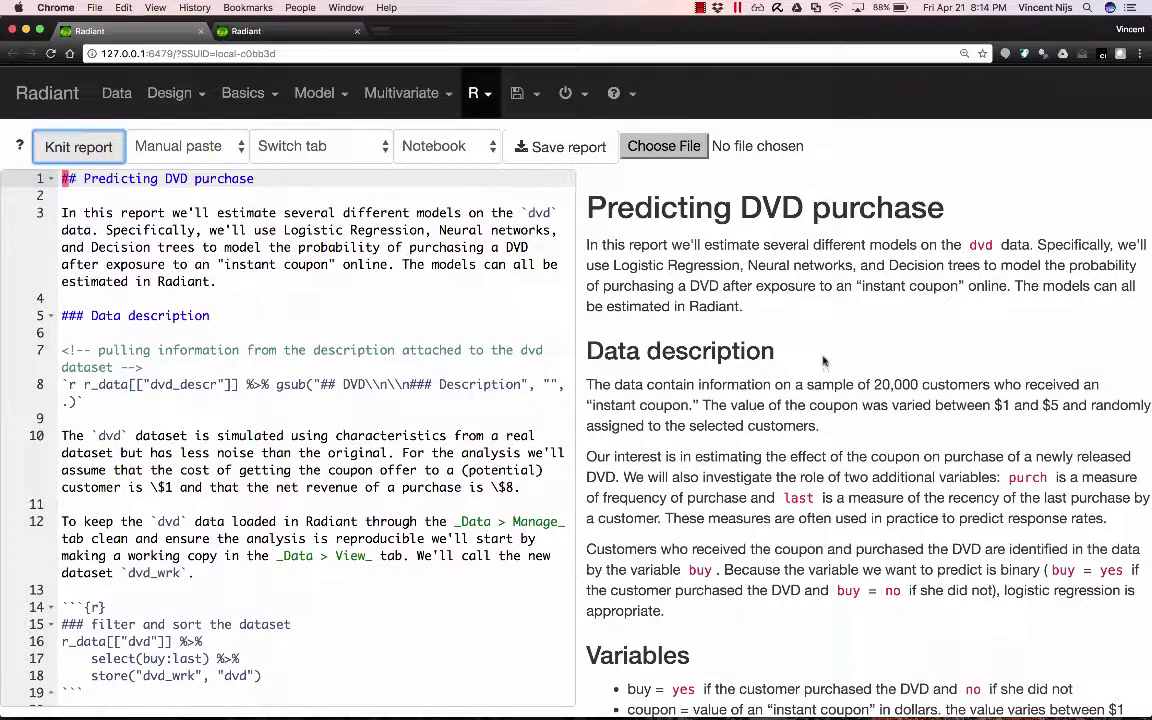
{"action": "scroll", "coordinate": [823, 360], "scroll_direction": "down", "scroll_amount": 15}
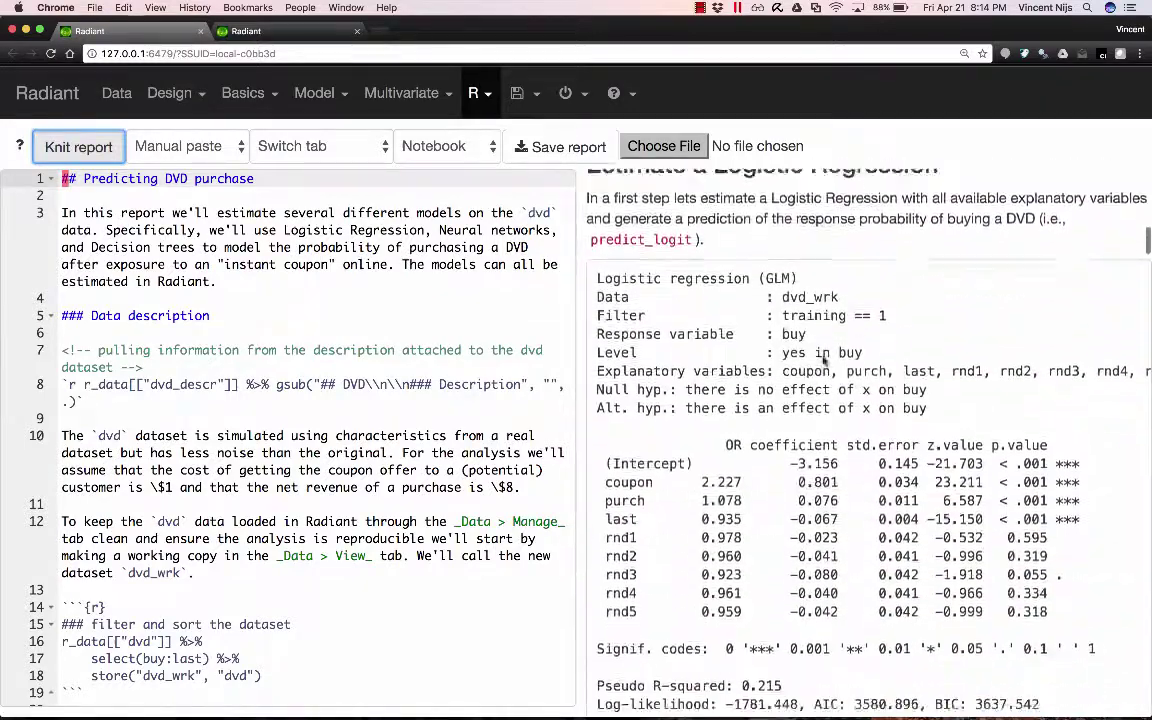
{"action": "scroll", "coordinate": [823, 360], "scroll_direction": "down", "scroll_amount": 15}
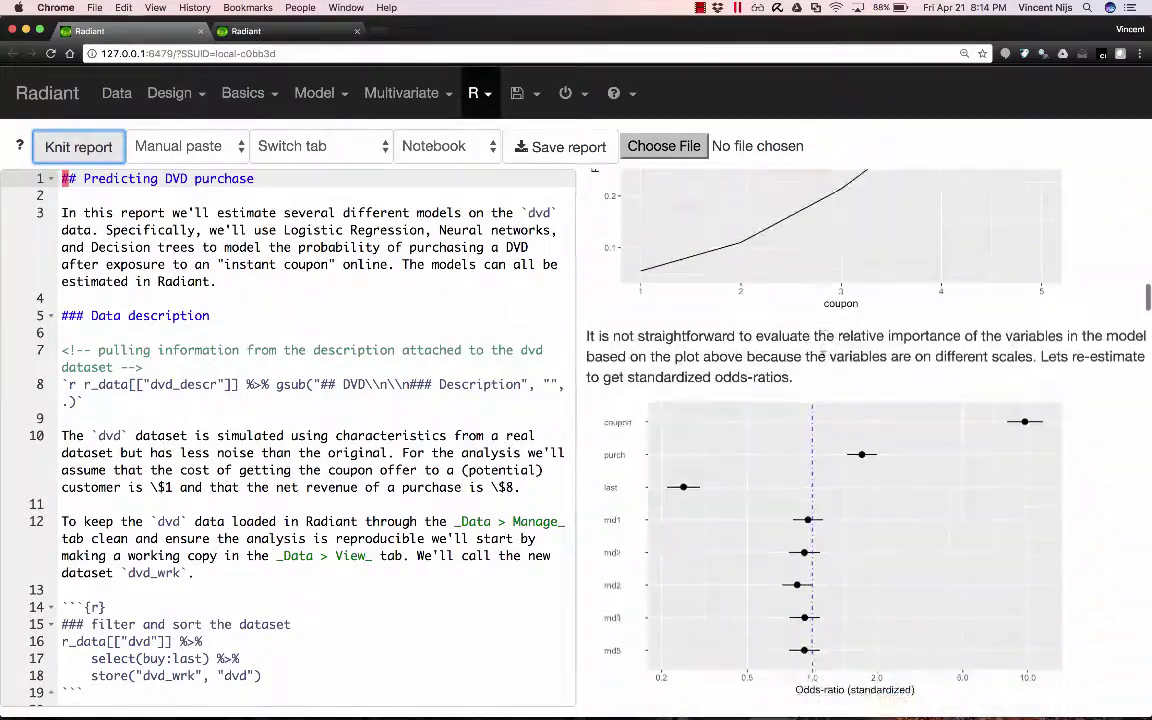
{"action": "scroll", "coordinate": [823, 357], "scroll_direction": "down", "scroll_amount": 20}
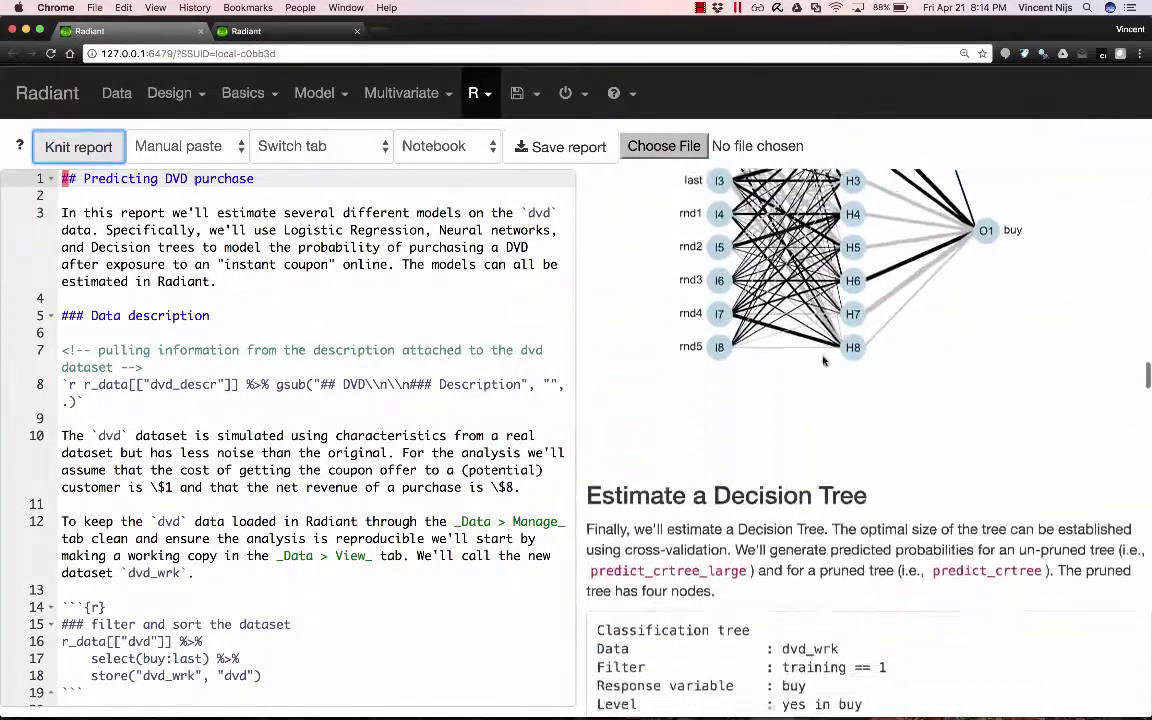
{"action": "scroll", "coordinate": [823, 360], "scroll_direction": "down", "scroll_amount": 20}
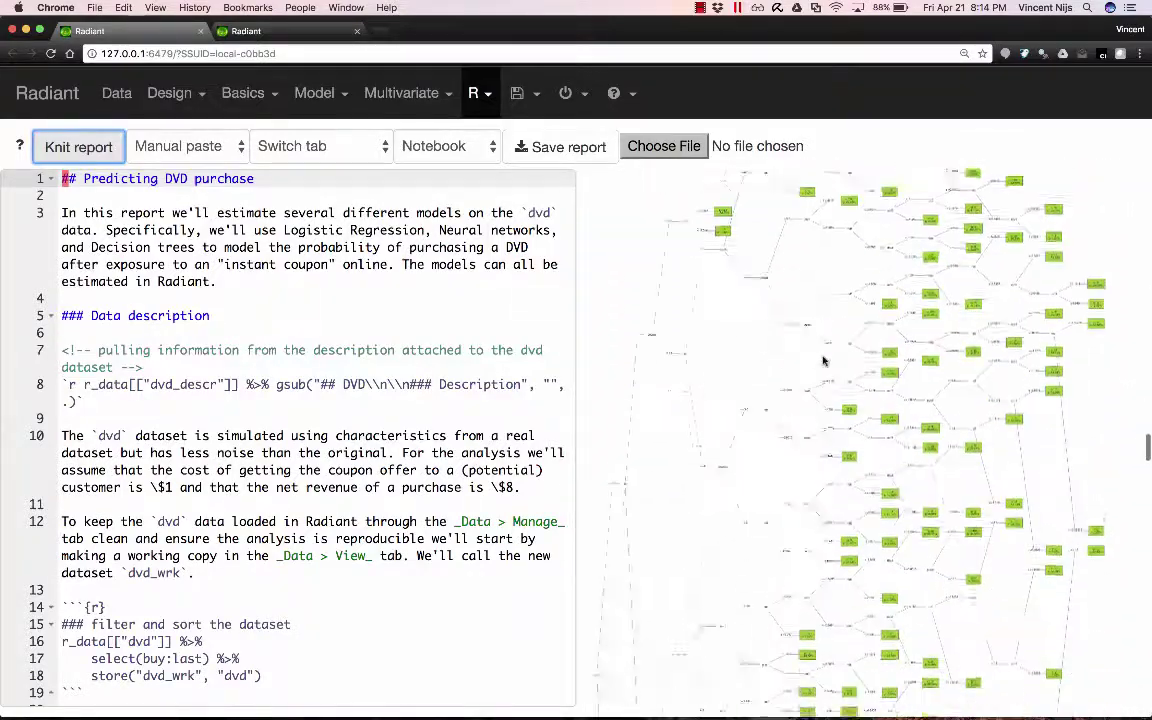
{"action": "scroll", "coordinate": [823, 360], "scroll_direction": "down", "scroll_amount": 20}
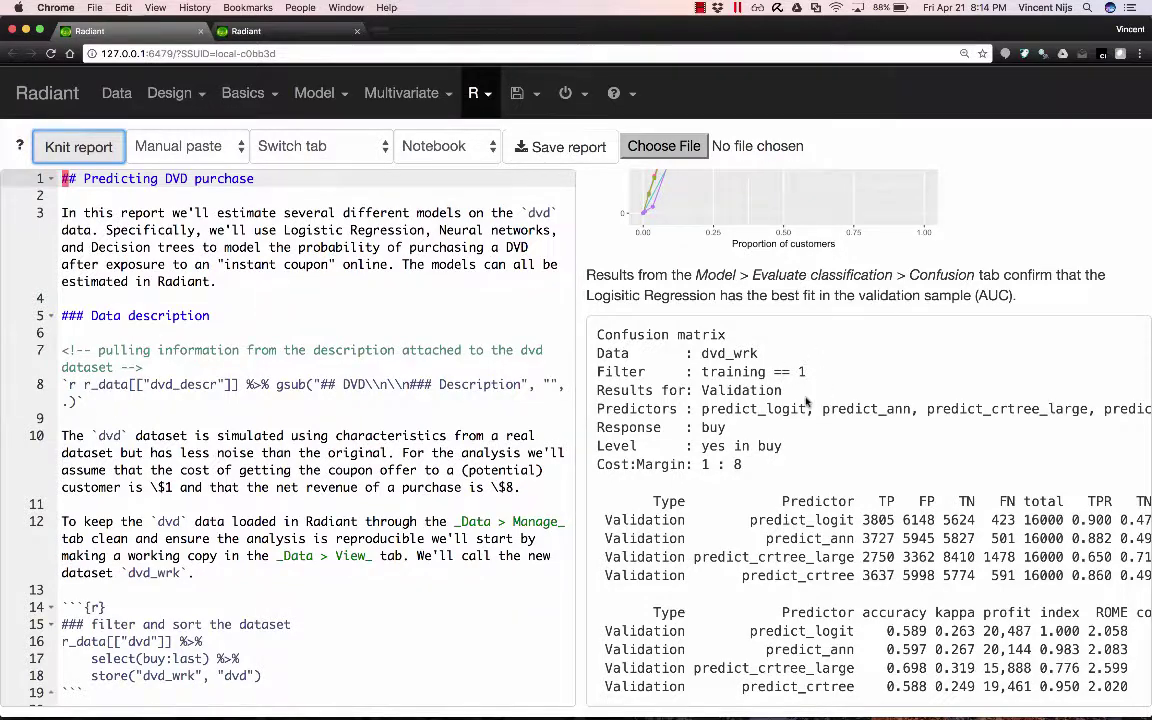
{"action": "scroll", "coordinate": [810, 390], "scroll_direction": "up", "scroll_amount": 5}
{"action": "scroll", "coordinate": [807, 402], "scroll_direction": "up", "scroll_amount": 4}
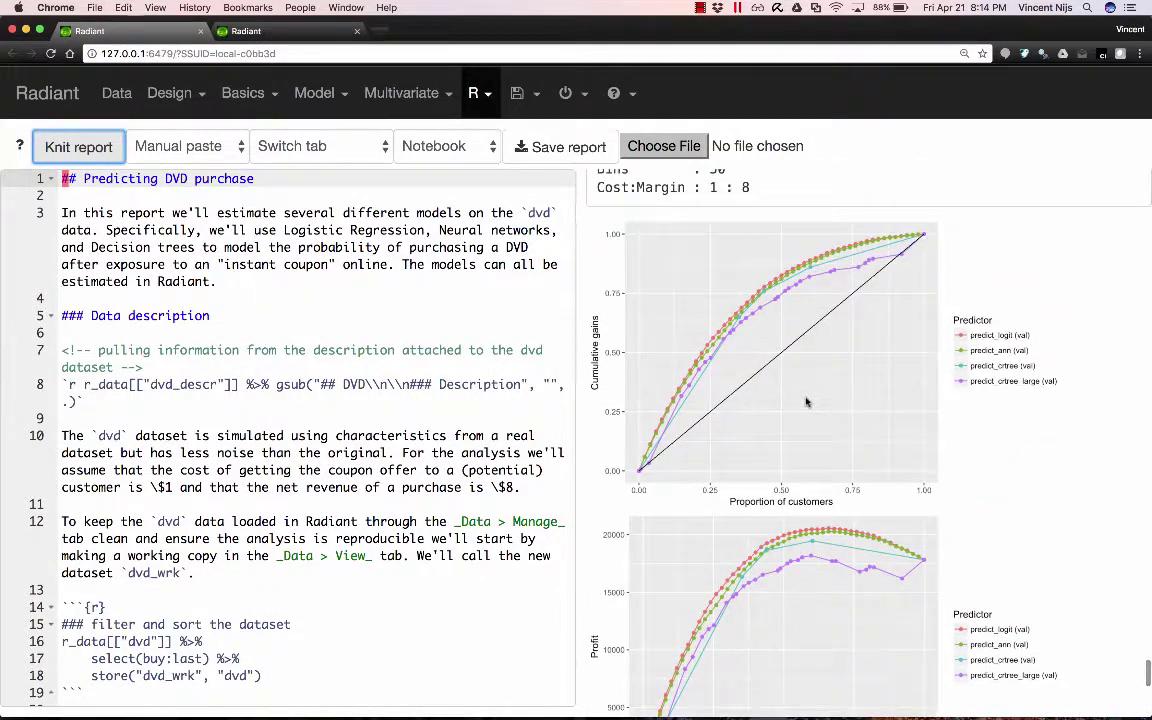
{"action": "left_click", "coordinate": [345, 247]}
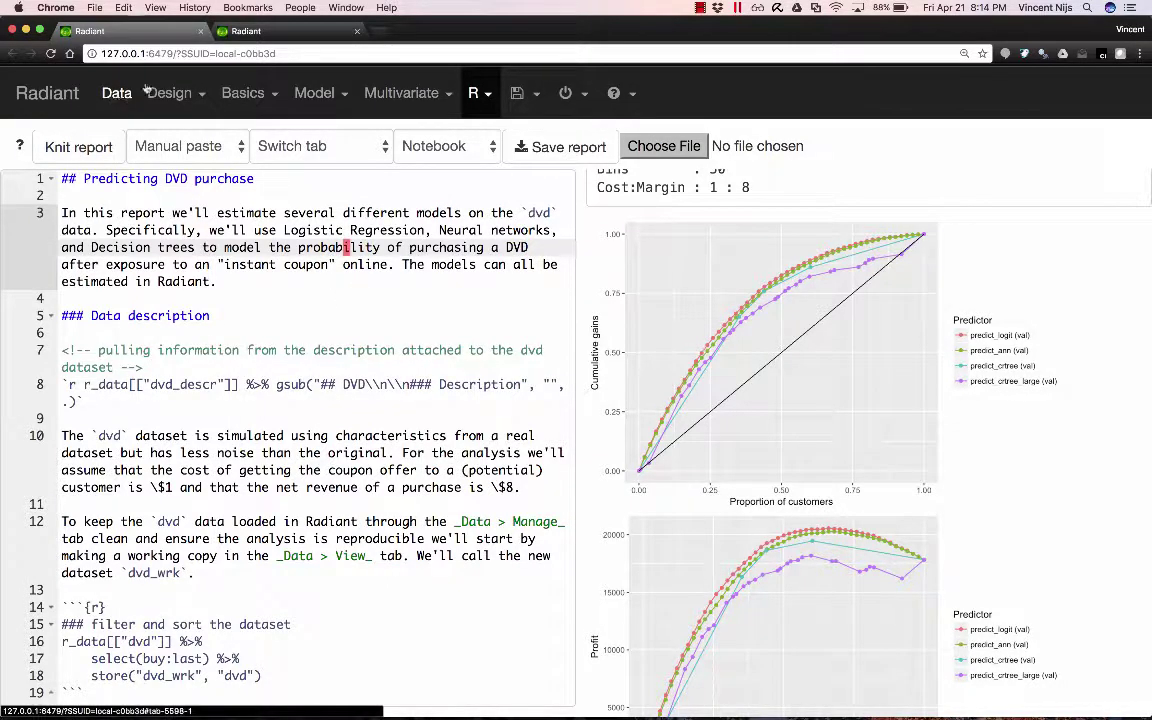
In the second Radiant session, switch the active dataset from dvd to dvd_wrk.
{"action": "left_click", "coordinate": [263, 33]}
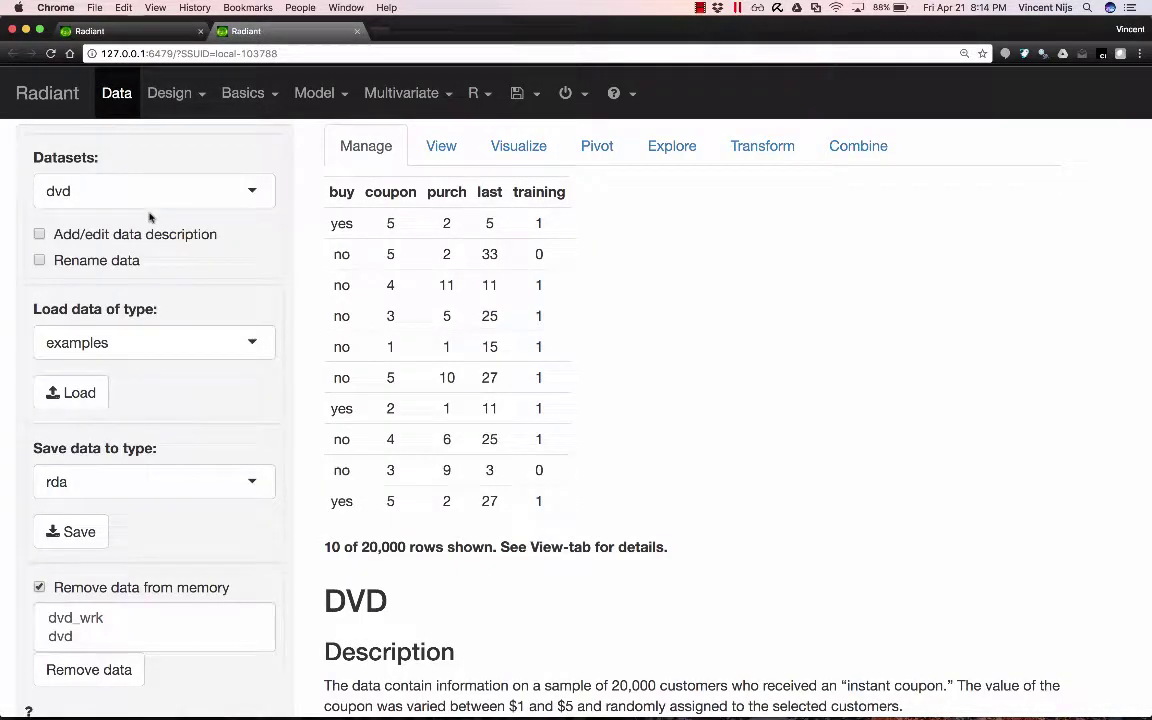
{"action": "left_click", "coordinate": [126, 188]}
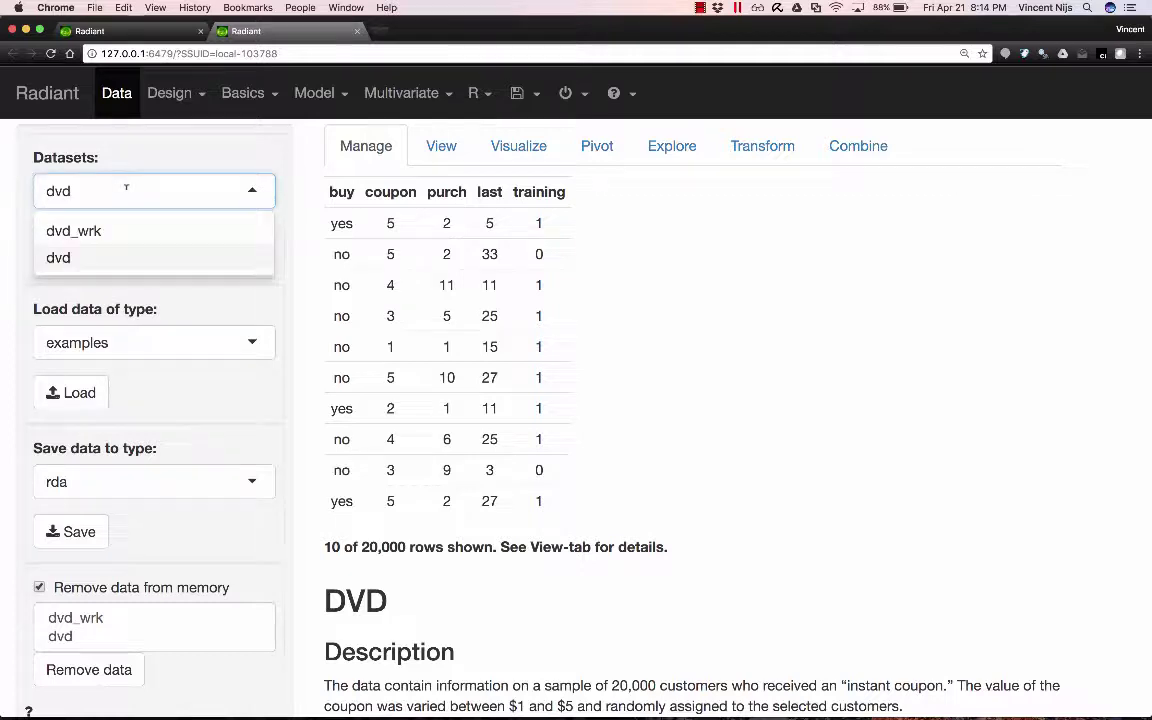
{"action": "left_click", "coordinate": [126, 188]}
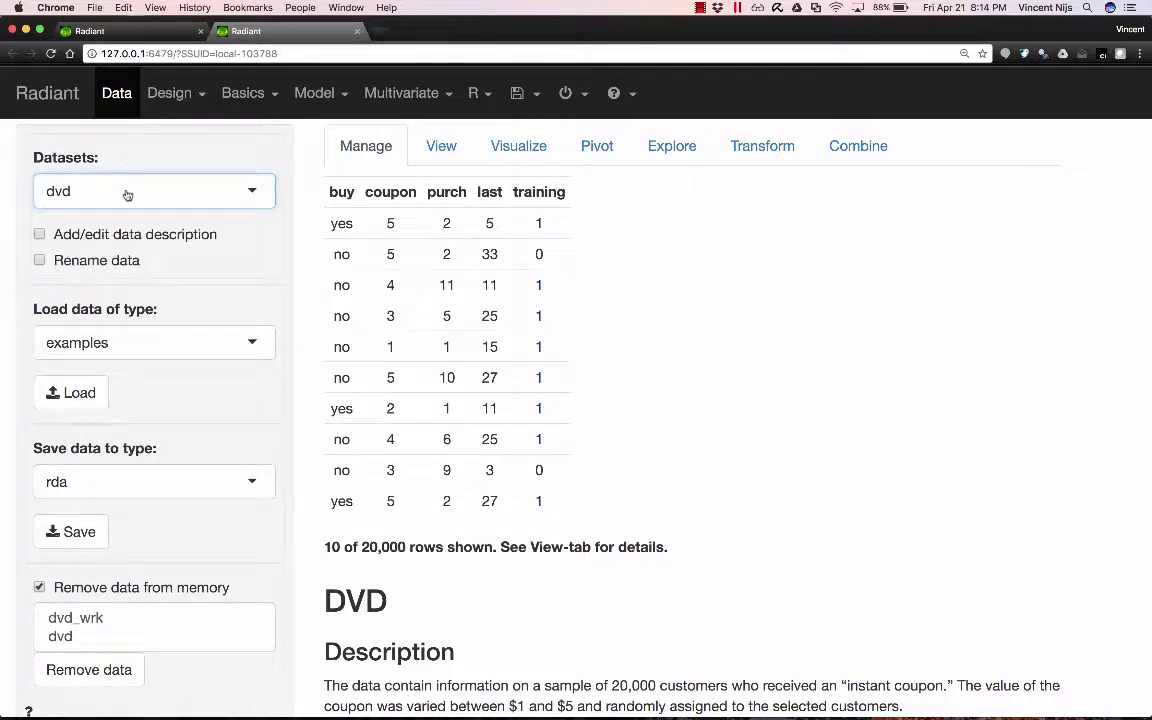
{"action": "left_click", "coordinate": [126, 343]}
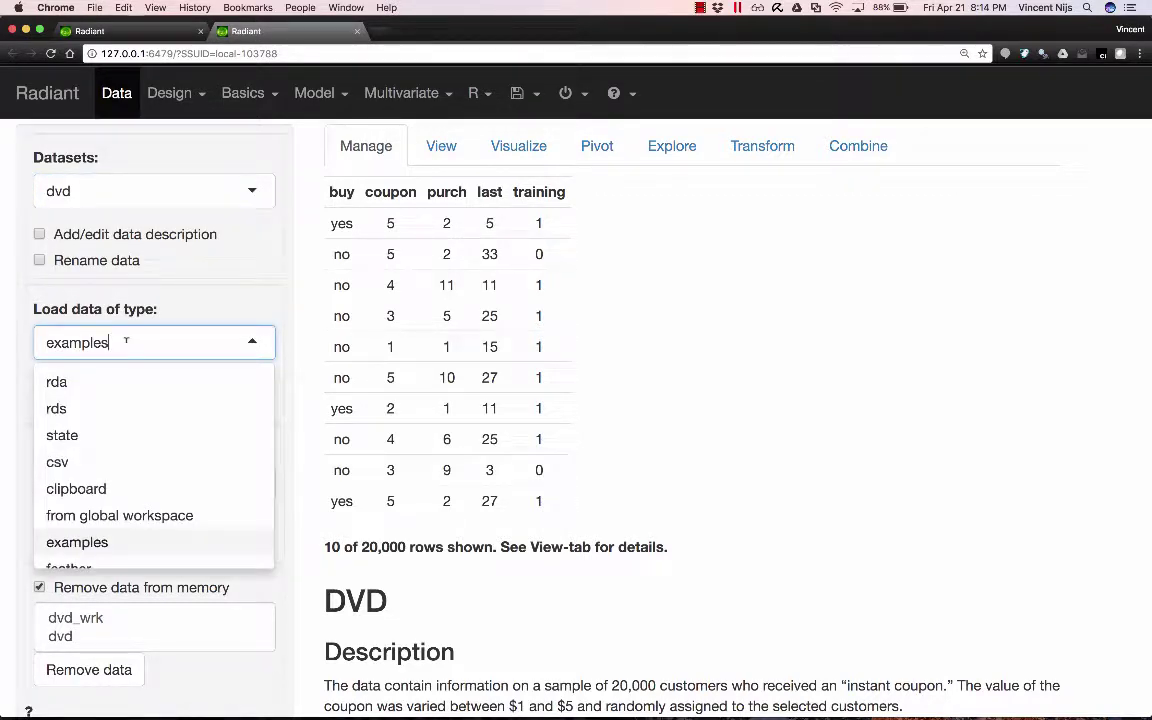
{"action": "left_click", "coordinate": [82, 543]}
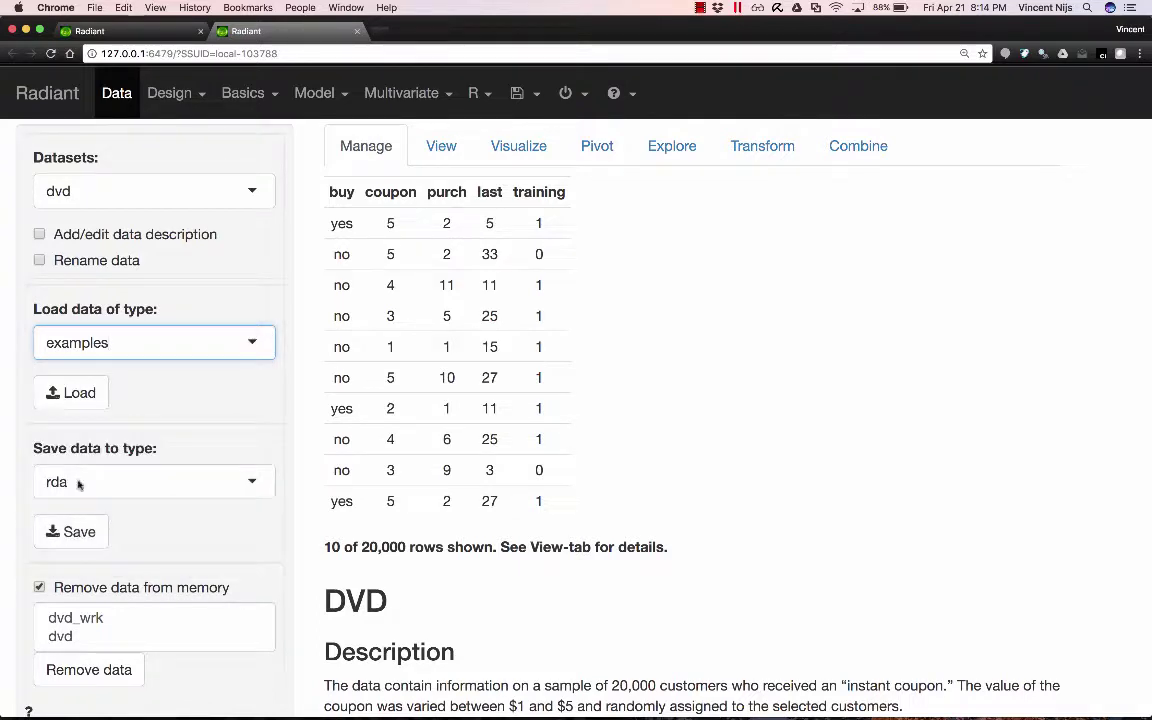
{"action": "left_click", "coordinate": [124, 189]}
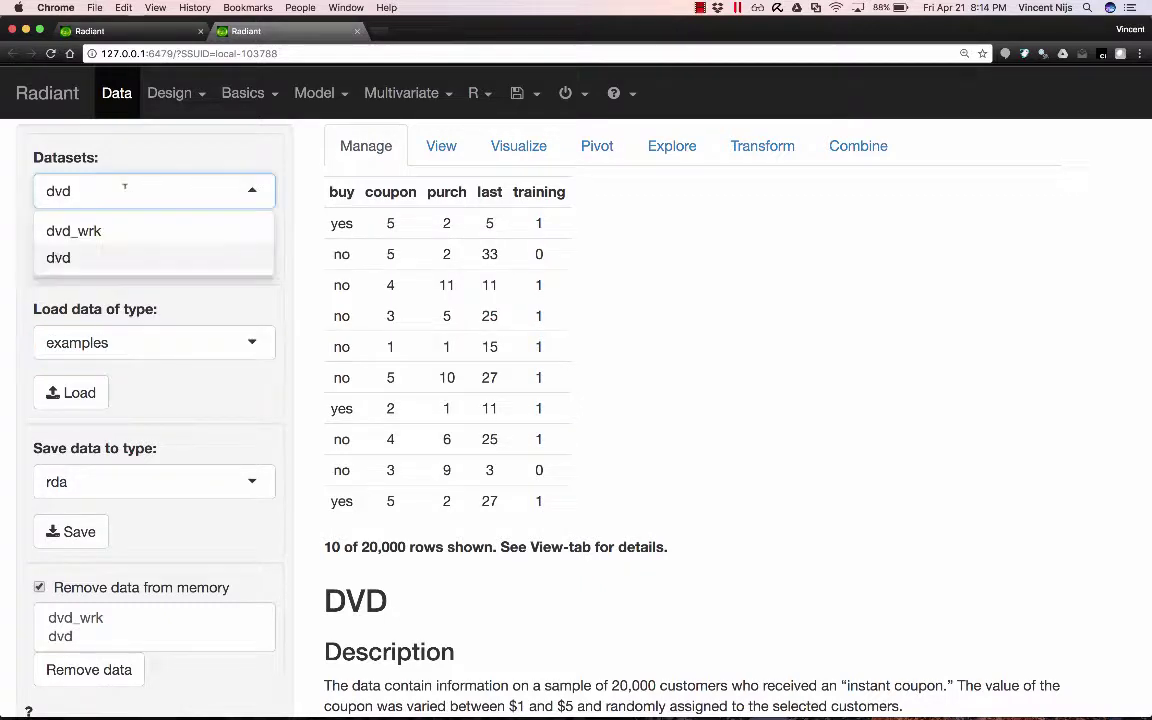
{"action": "left_click", "coordinate": [85, 236]}
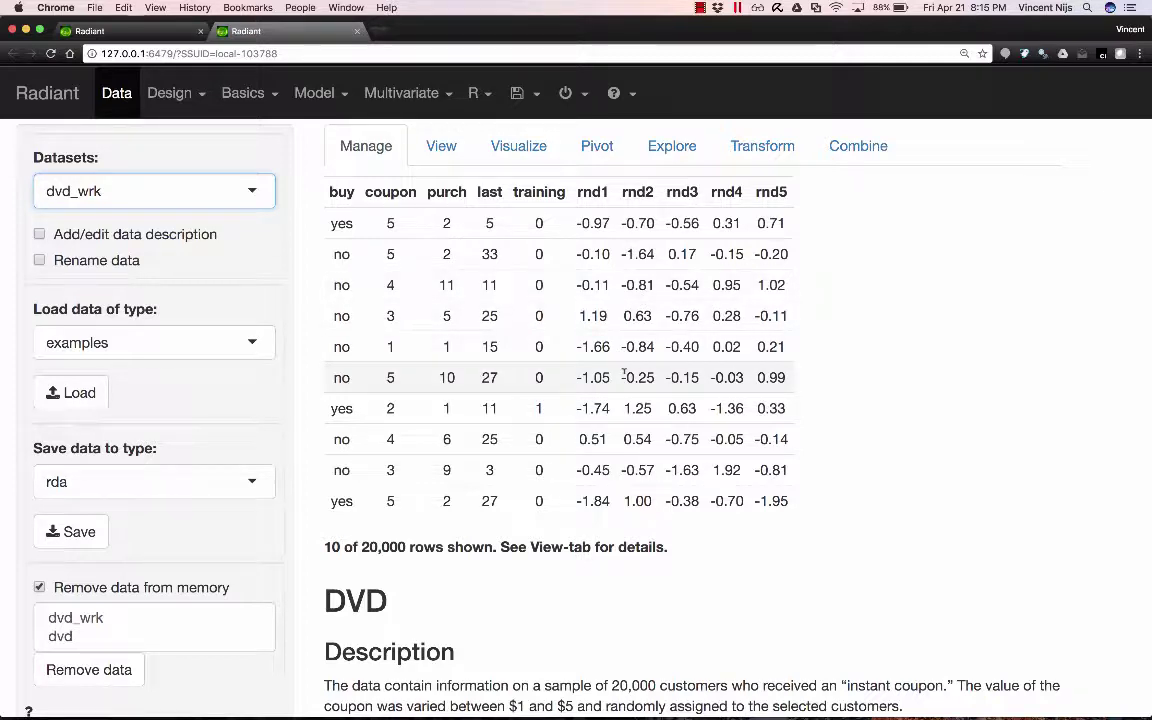
Filter the dvd_wrk table view with training == 1, leaving 4,000 of 20,000 rows.
{"action": "left_click", "coordinate": [440, 148]}
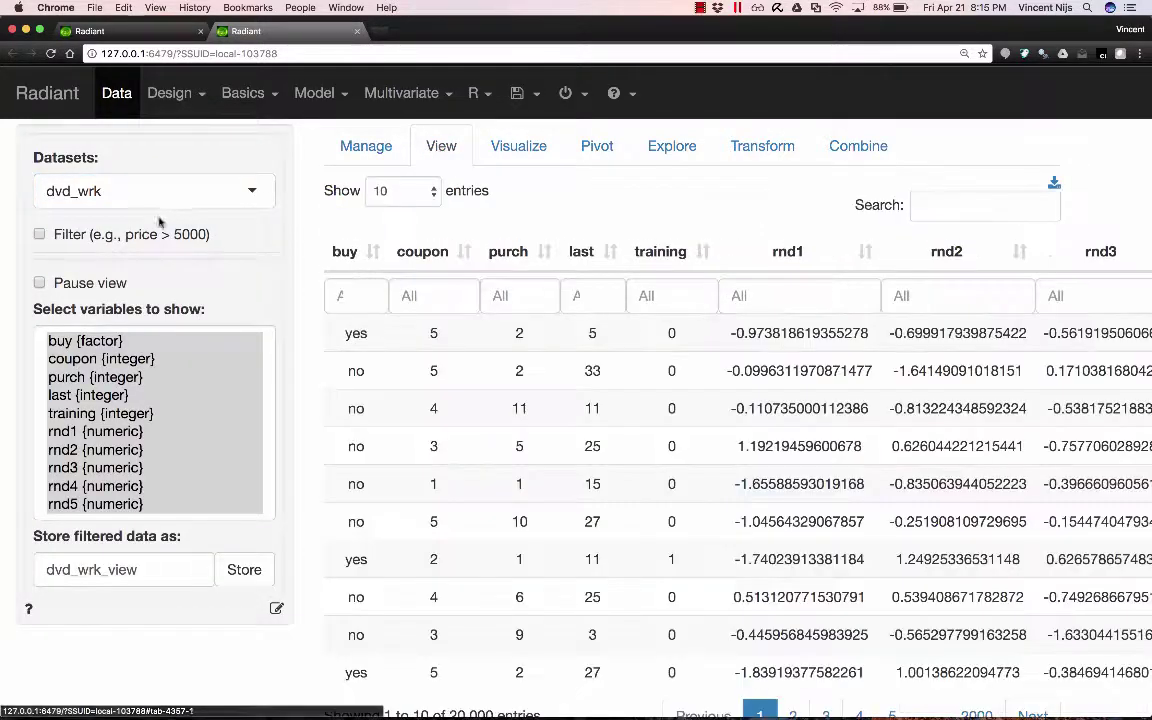
{"action": "scroll", "coordinate": [434, 368], "scroll_direction": "down", "scroll_amount": 1}
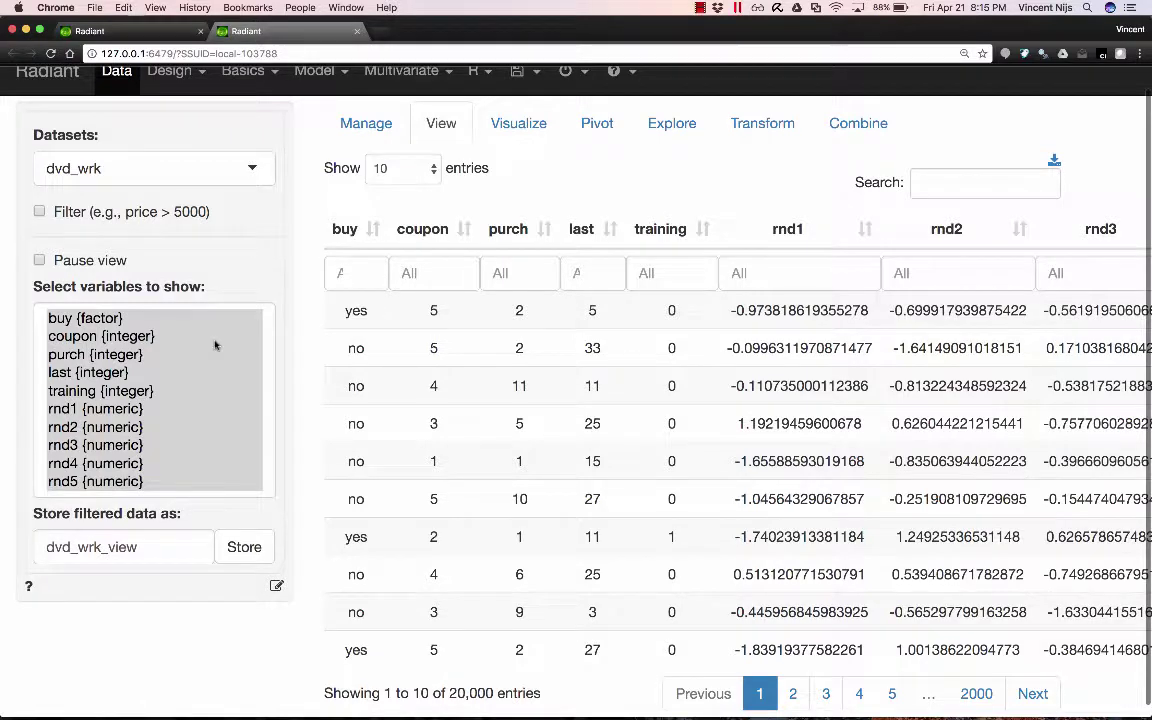
{"action": "left_click", "coordinate": [108, 219]}
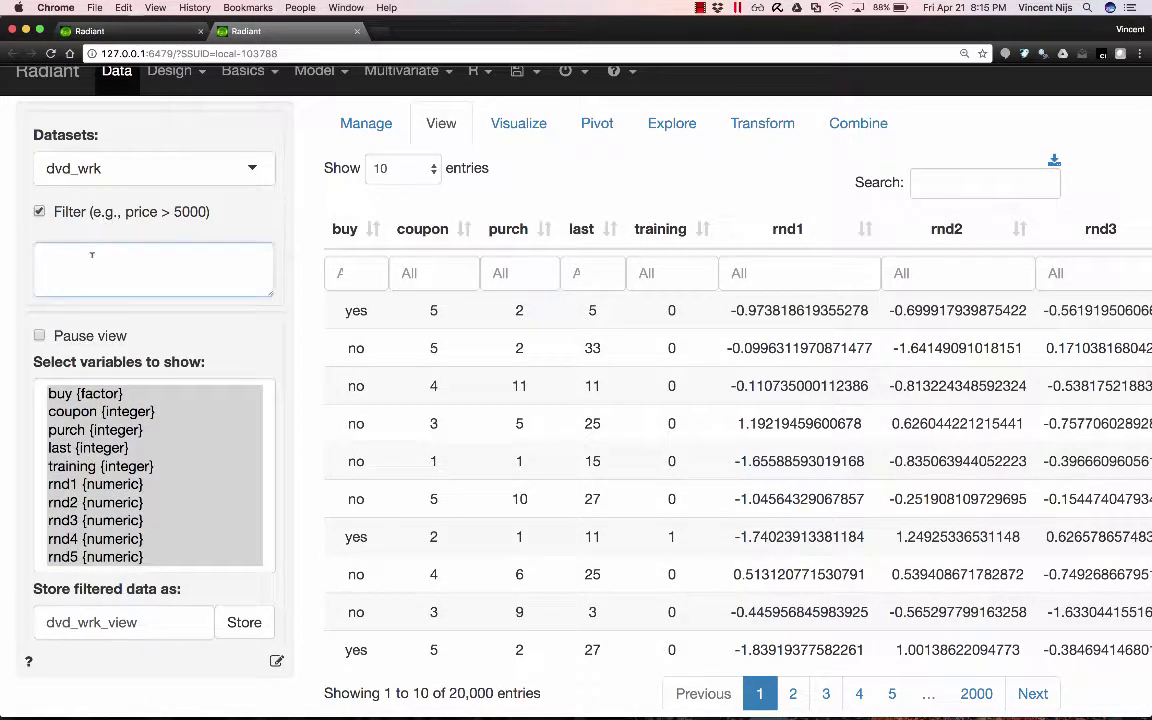
{"action": "type", "text": "train"}
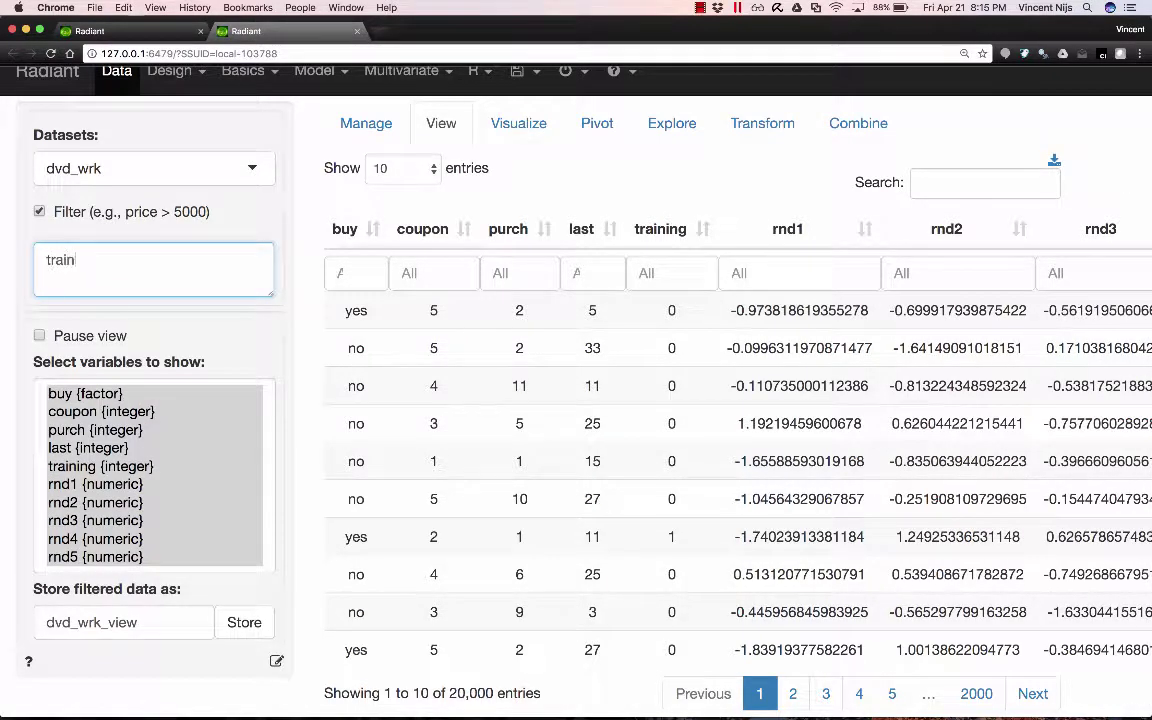
{"action": "type", "text": "ing == 1"}
{"action": "key", "text": "Return"}
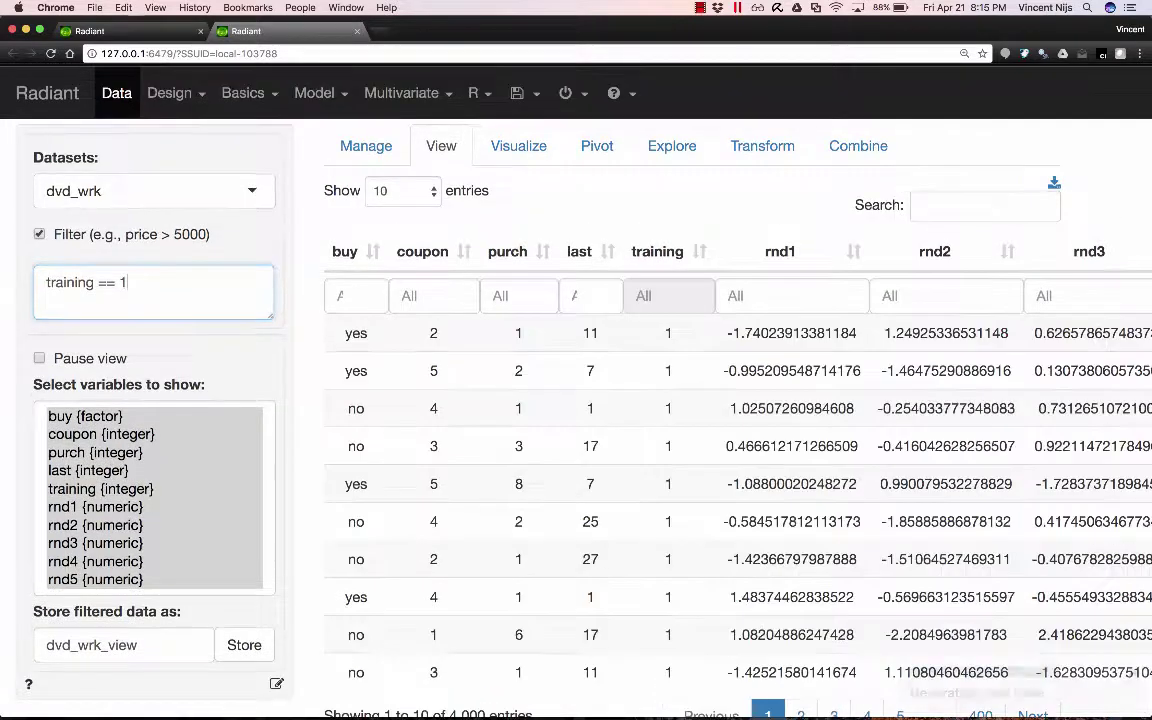
{"action": "scroll", "coordinate": [493, 391], "scroll_direction": "down", "scroll_amount": 1}
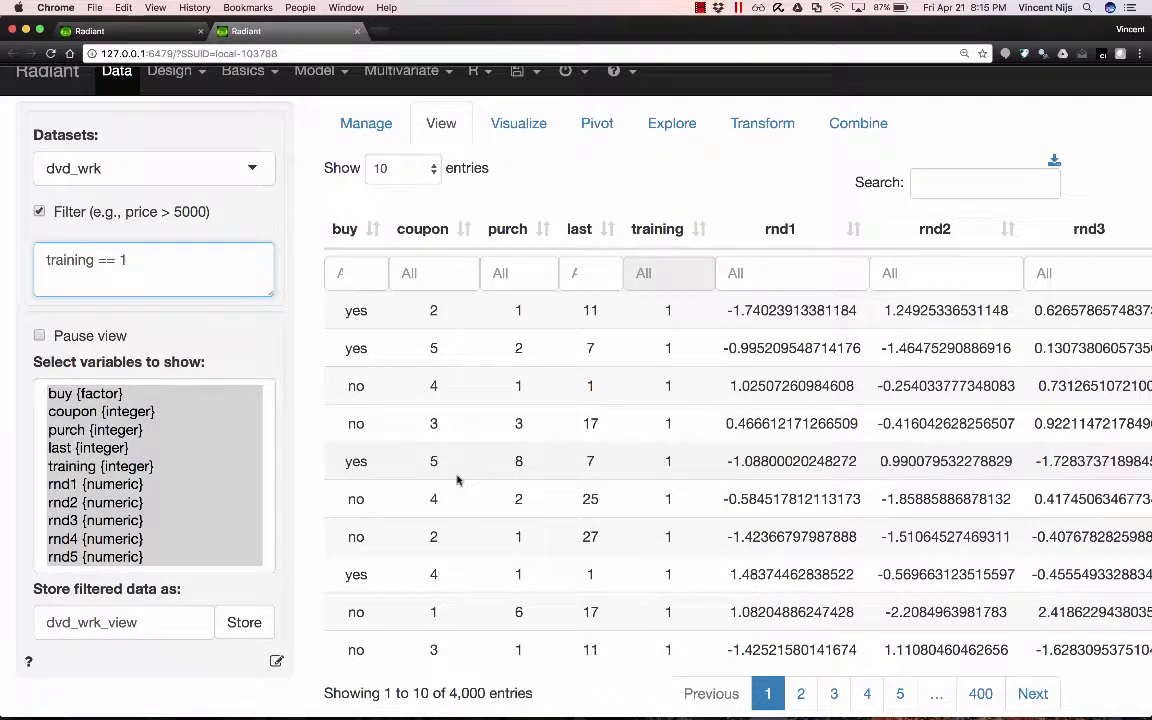
{"action": "scroll", "coordinate": [457, 480], "scroll_direction": "up", "scroll_amount": 1}
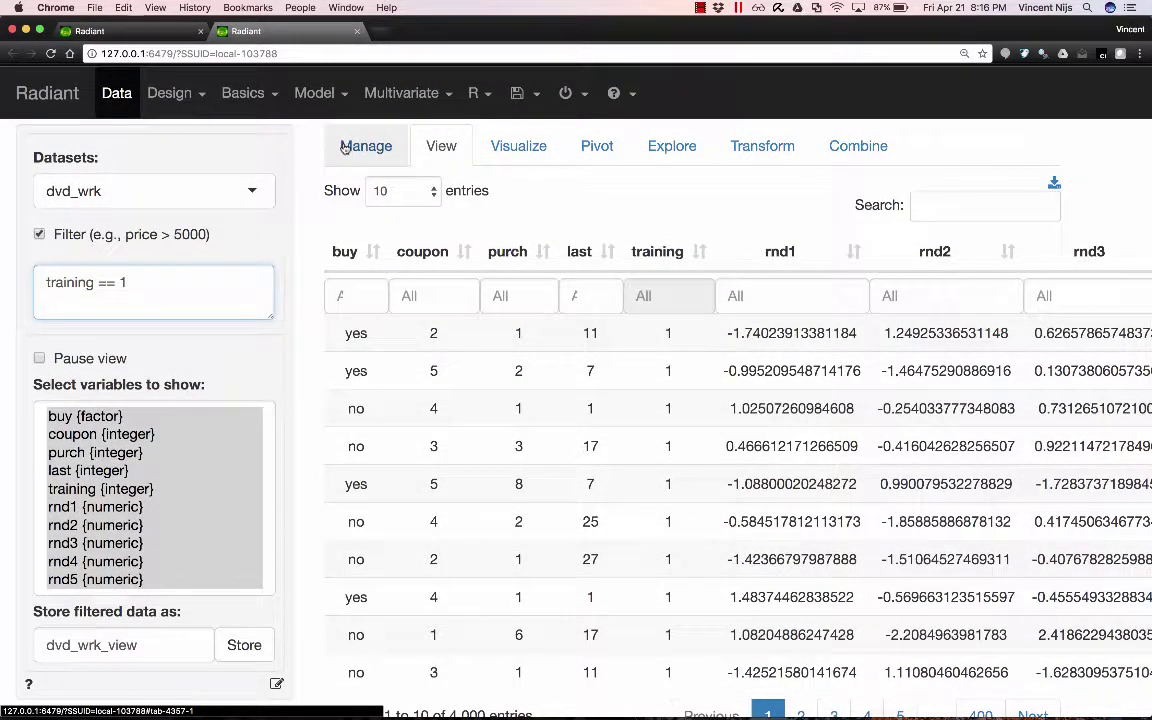
Fit a logistic regression of buy on coupon, purch, last and rnd1–rnd5 (pseudo R-squared 0.215).
{"action": "left_click", "coordinate": [308, 93]}
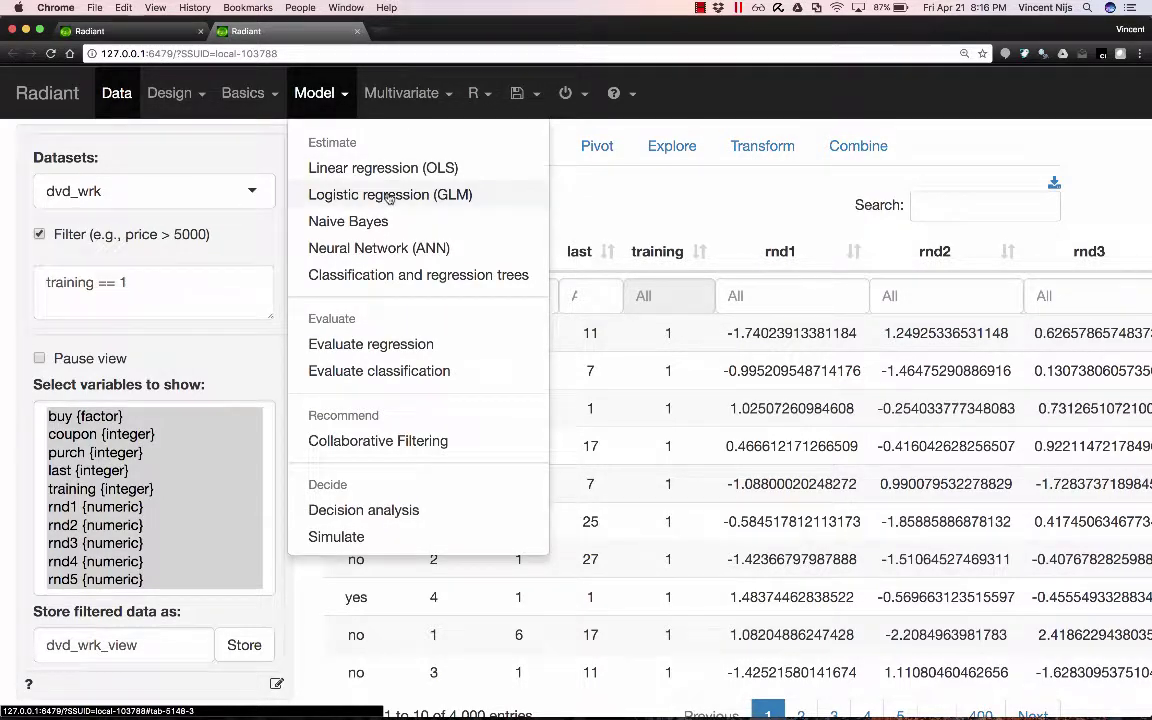
{"action": "left_click", "coordinate": [389, 195]}
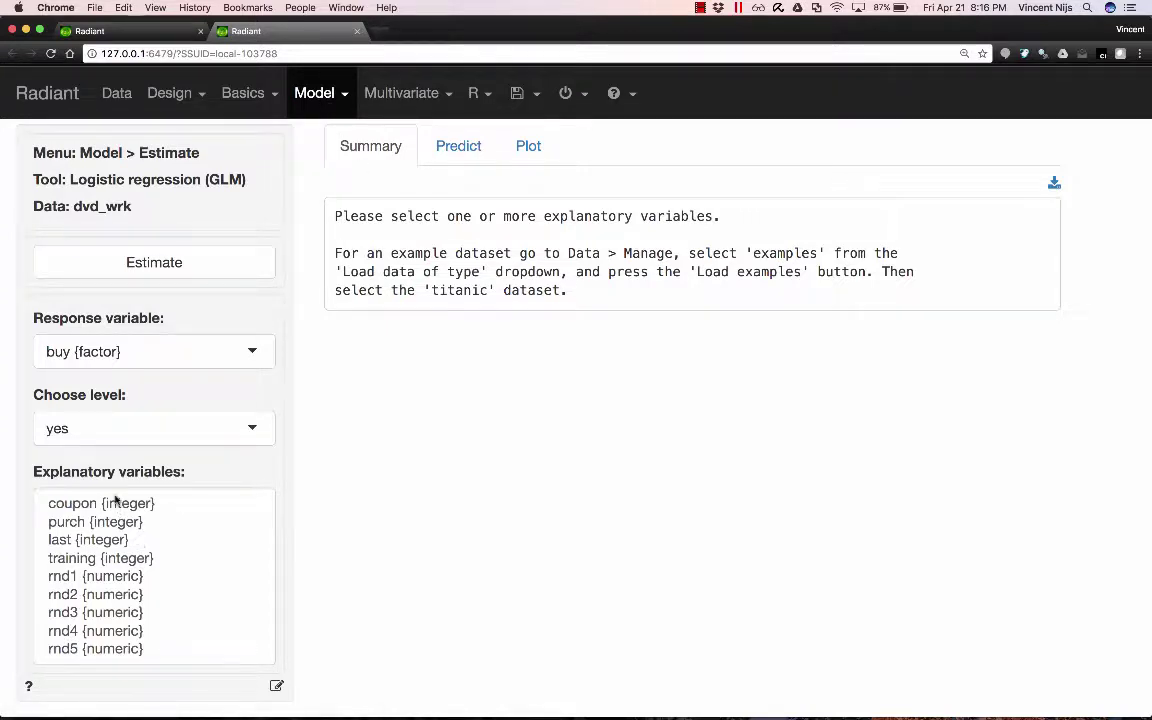
{"action": "left_click_drag", "start_coordinate": [115, 502], "coordinate": [115, 539]}
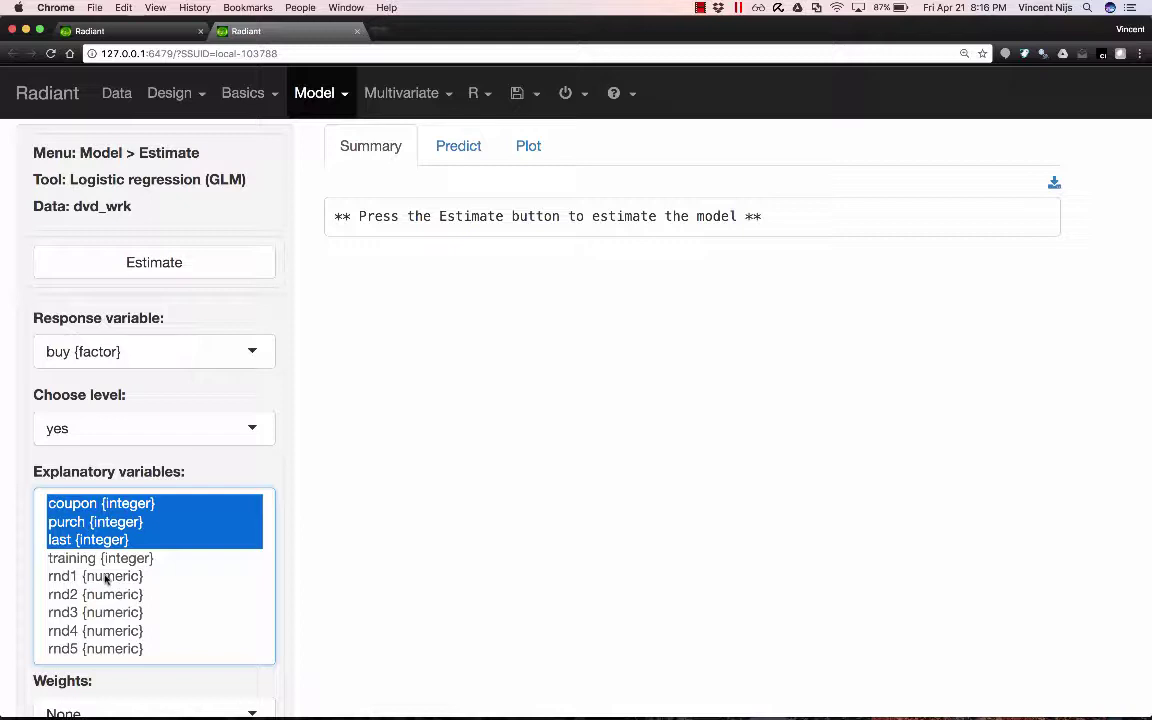
{"action": "left_click_drag", "start_coordinate": [105, 578], "coordinate": [115, 651]}
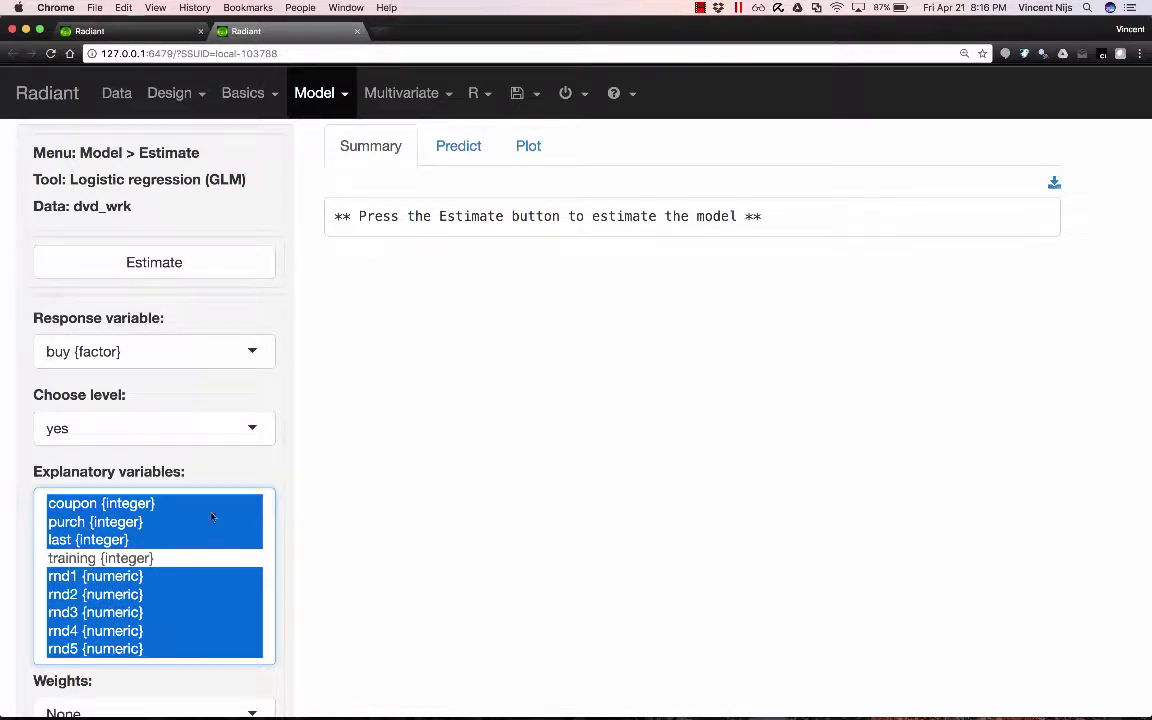
{"action": "left_click", "coordinate": [167, 274]}
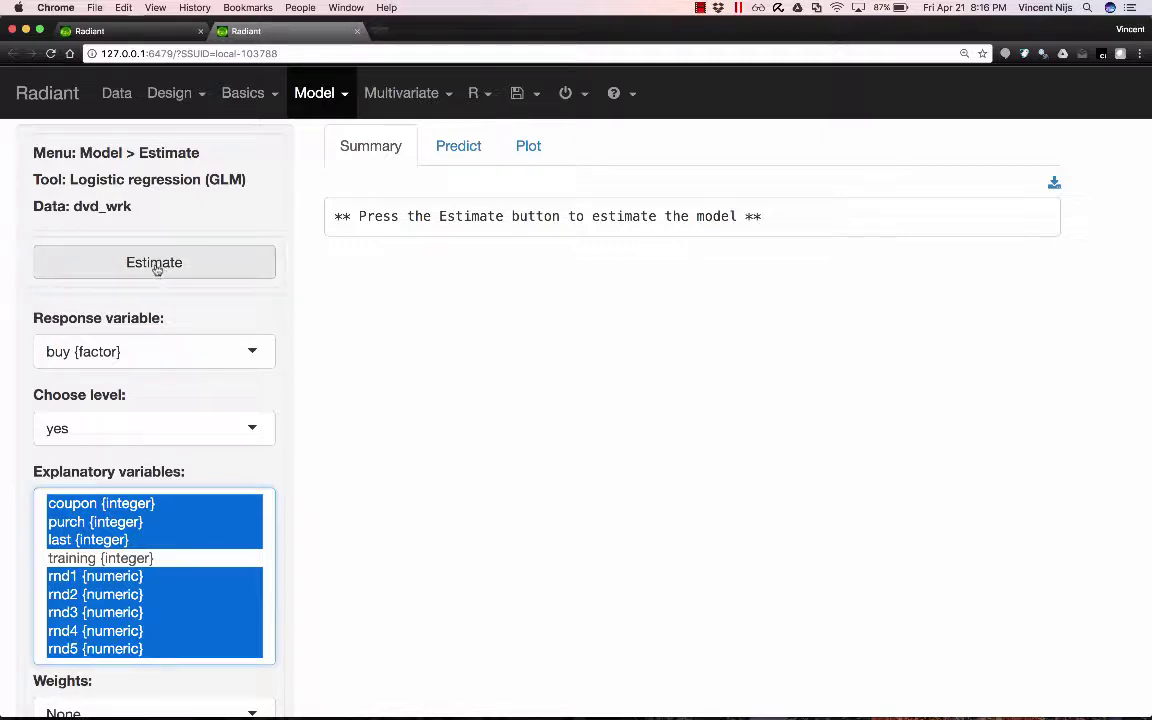
{"action": "left_click", "coordinate": [156, 266]}
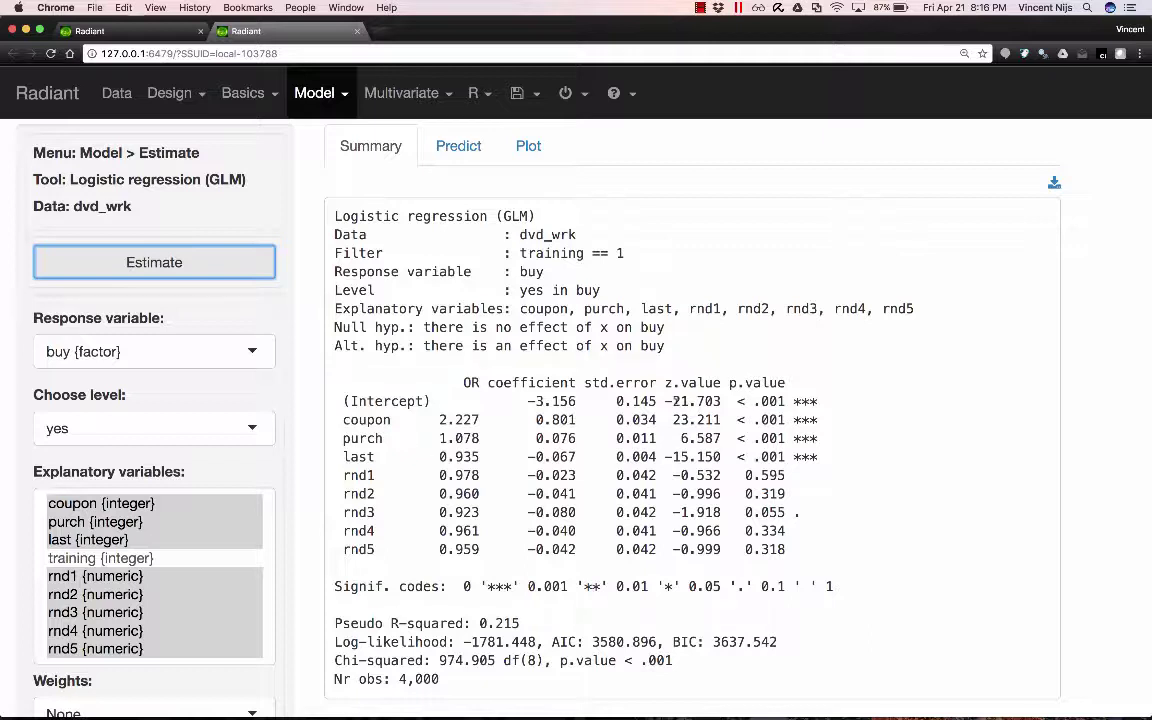
Display the coefficient plot for the fitted logistic regression.
{"action": "left_click", "coordinate": [530, 146]}
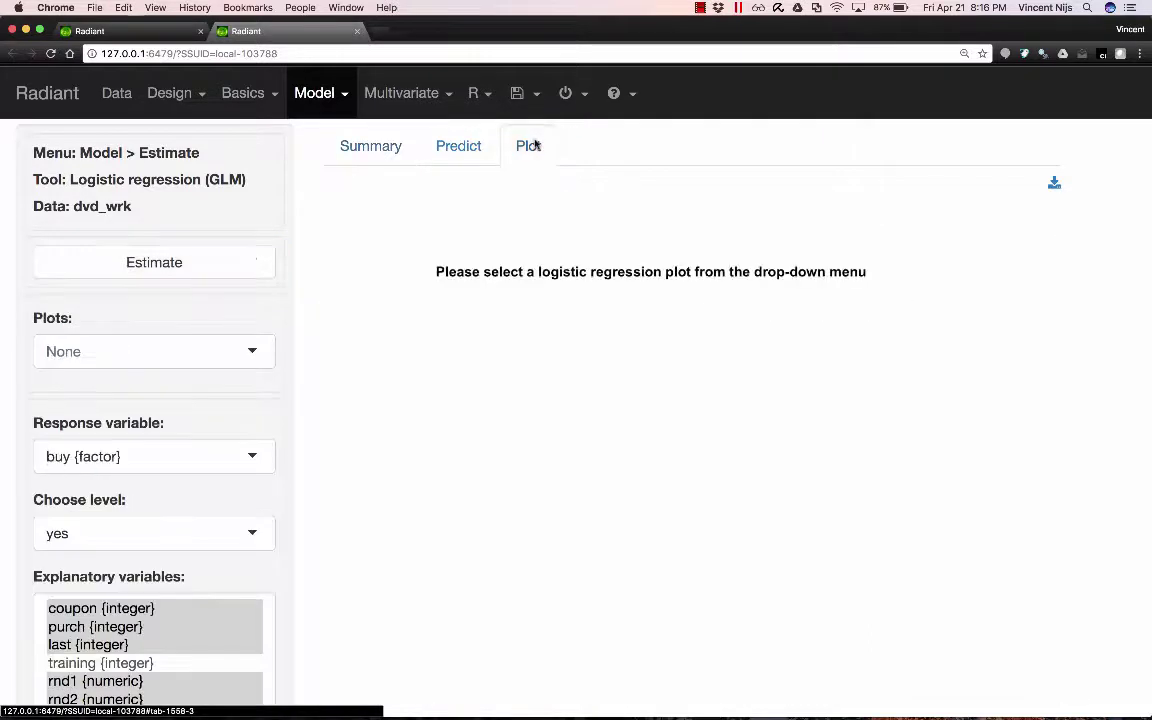
{"action": "left_click", "coordinate": [146, 351]}
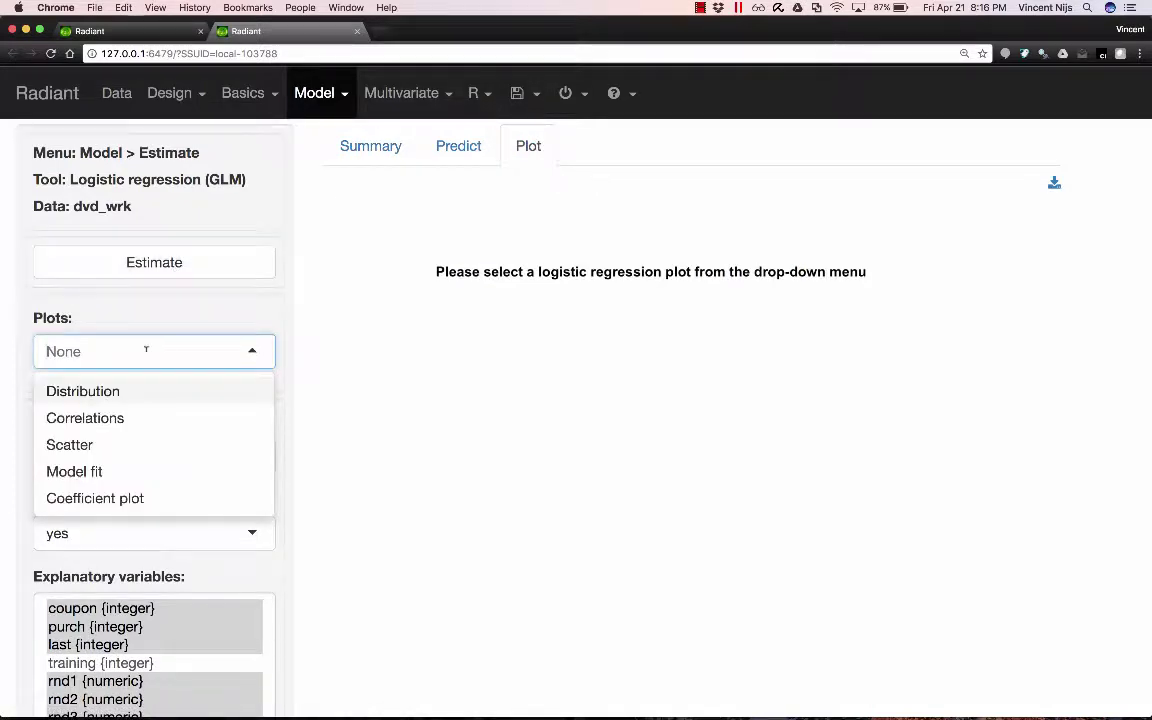
{"action": "left_click", "coordinate": [106, 505]}
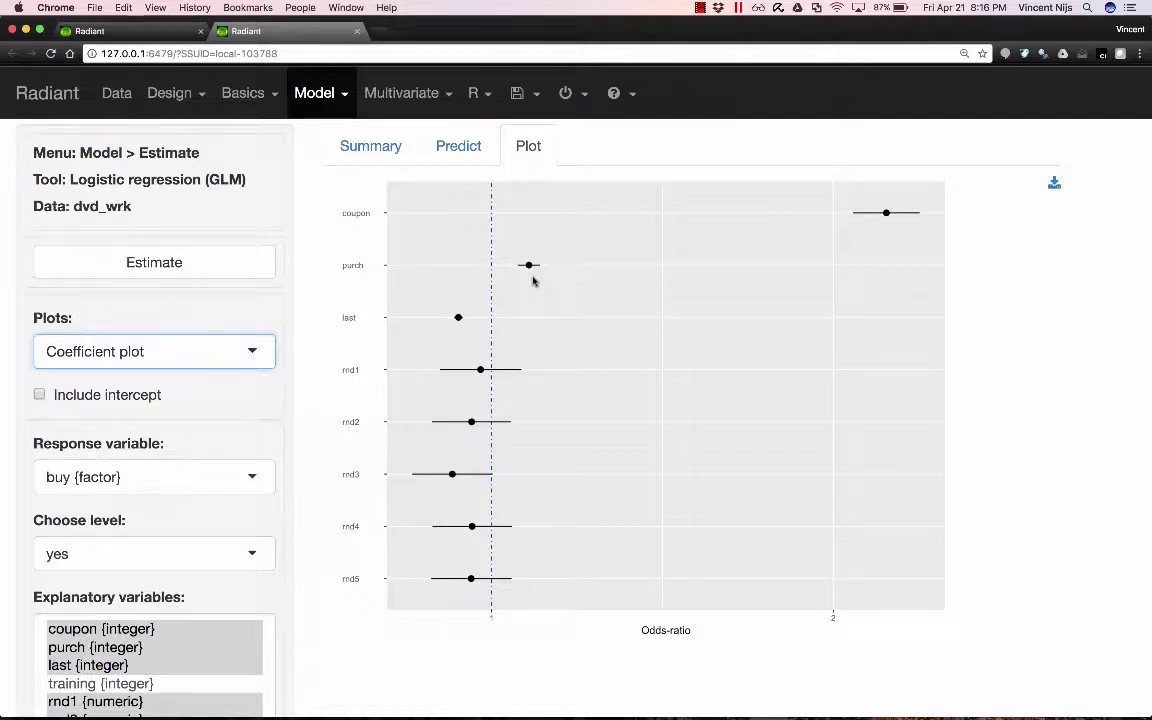
Re-estimate the model with Standardize on, giving coupon odds-ratio 9.704 (2 × SD).
{"action": "left_click", "coordinate": [372, 148]}
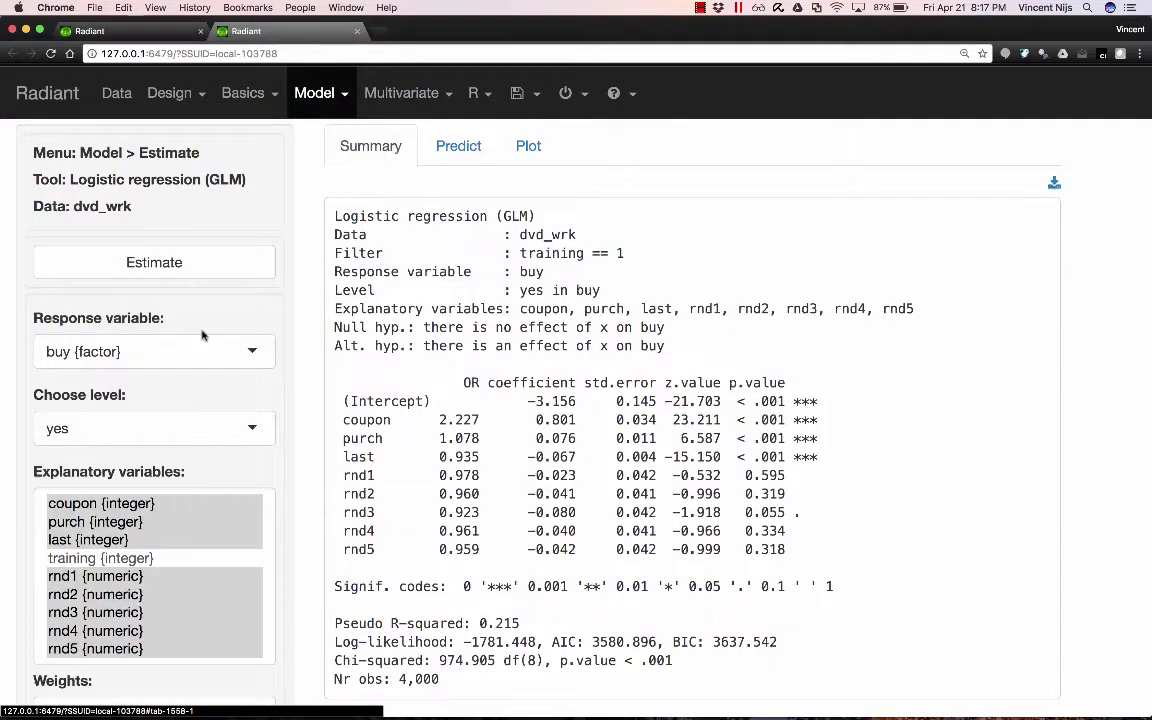
{"action": "scroll", "coordinate": [202, 336], "scroll_direction": "down", "scroll_amount": 5}
{"action": "scroll", "coordinate": [202, 336], "scroll_direction": "down", "scroll_amount": 2}
{"action": "left_click", "coordinate": [58, 526]}
{"action": "scroll", "coordinate": [60, 528], "scroll_direction": "up", "scroll_amount": 5}
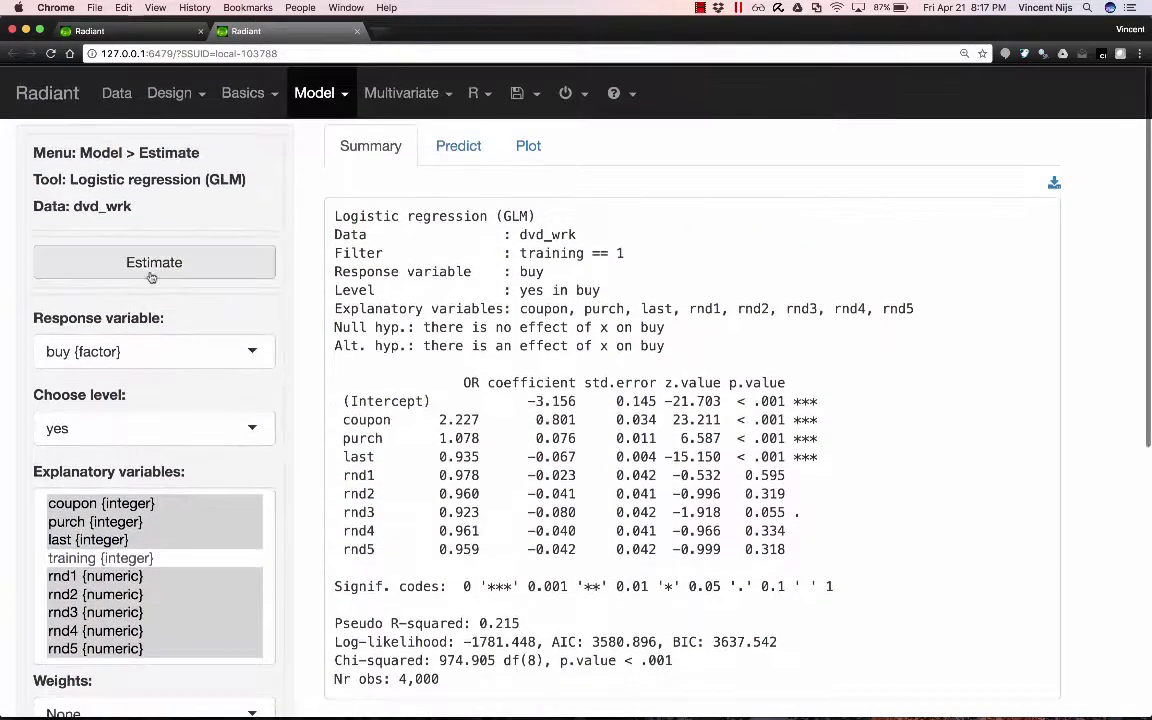
{"action": "left_click", "coordinate": [157, 262]}
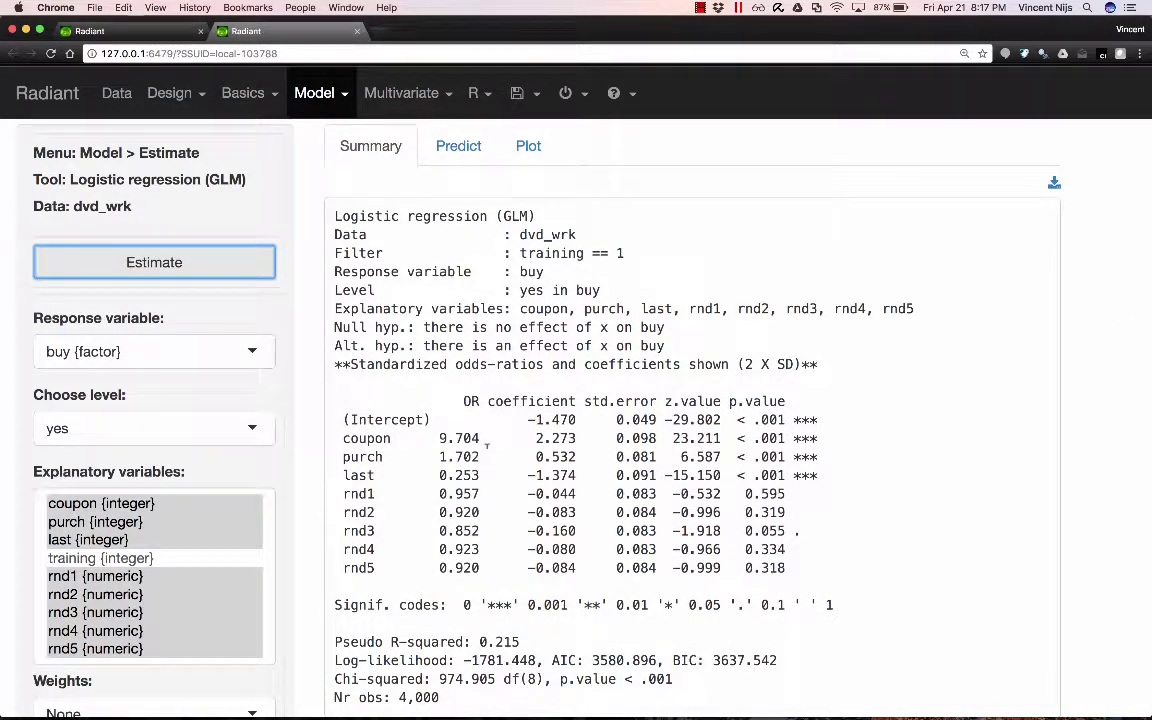
Review the standardized coefficient plot and send the model code to the report.
{"action": "left_click", "coordinate": [529, 147]}
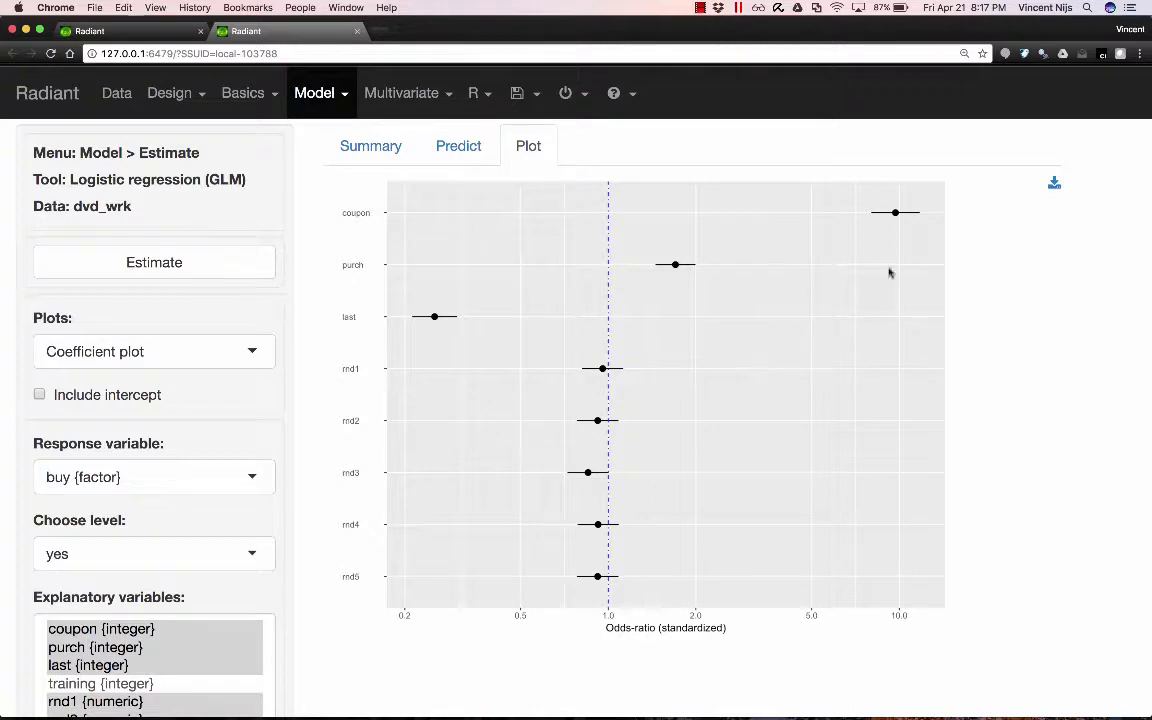
{"action": "scroll", "coordinate": [583, 310], "scroll_direction": "down", "scroll_amount": 3}
{"action": "scroll", "coordinate": [583, 310], "scroll_direction": "down", "scroll_amount": 4}
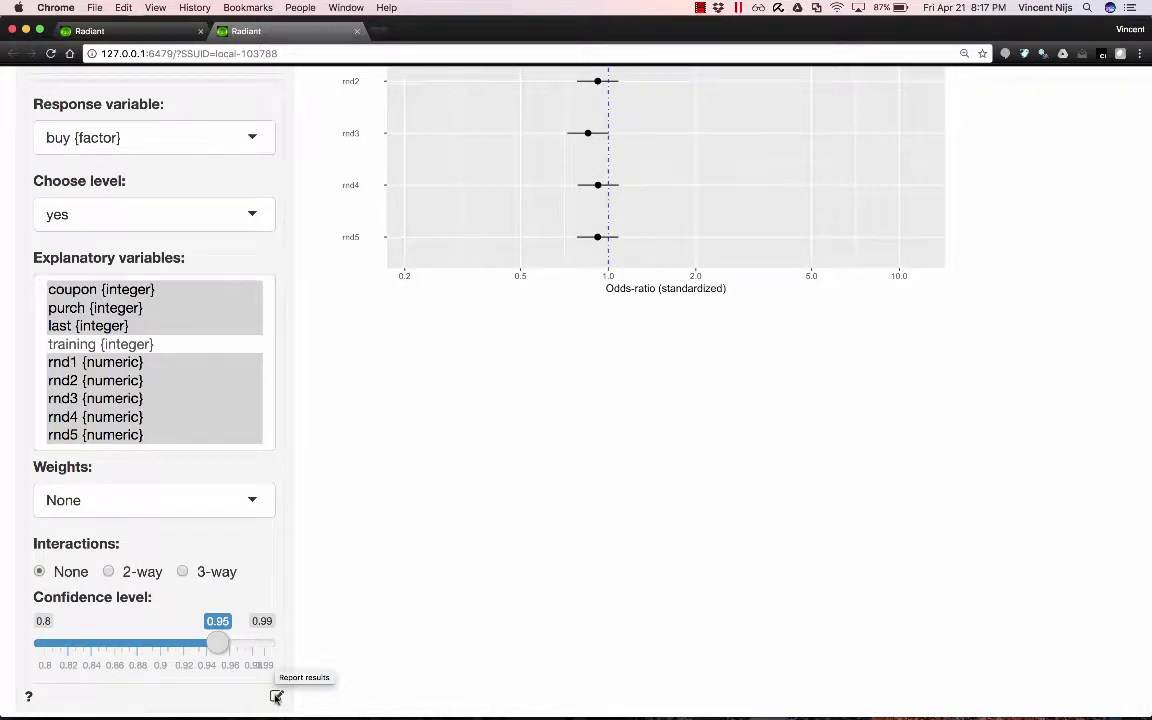
{"action": "left_click", "coordinate": [276, 697]}
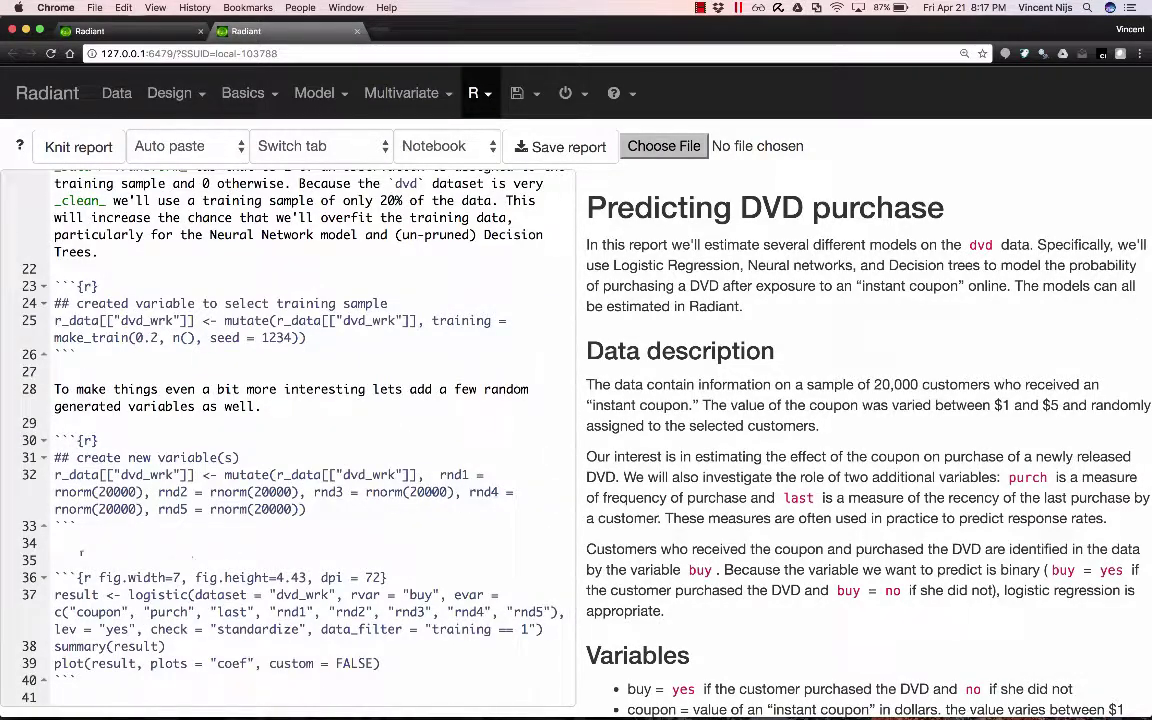
Run report lines 35–40 so the standardized summary (coupon 9.704, pseudo R-squared 0.215) appears.
{"action": "left_click_drag", "start_coordinate": [75, 553], "coordinate": [120, 688]}
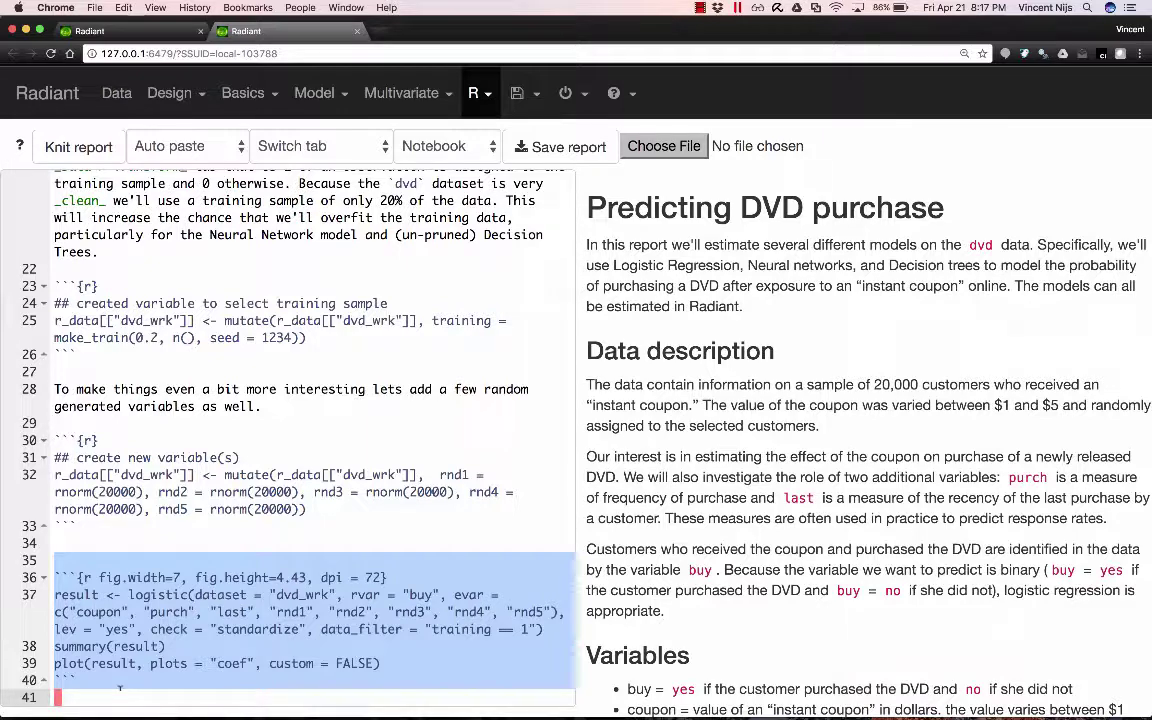
{"action": "key", "text": "super+Return"}
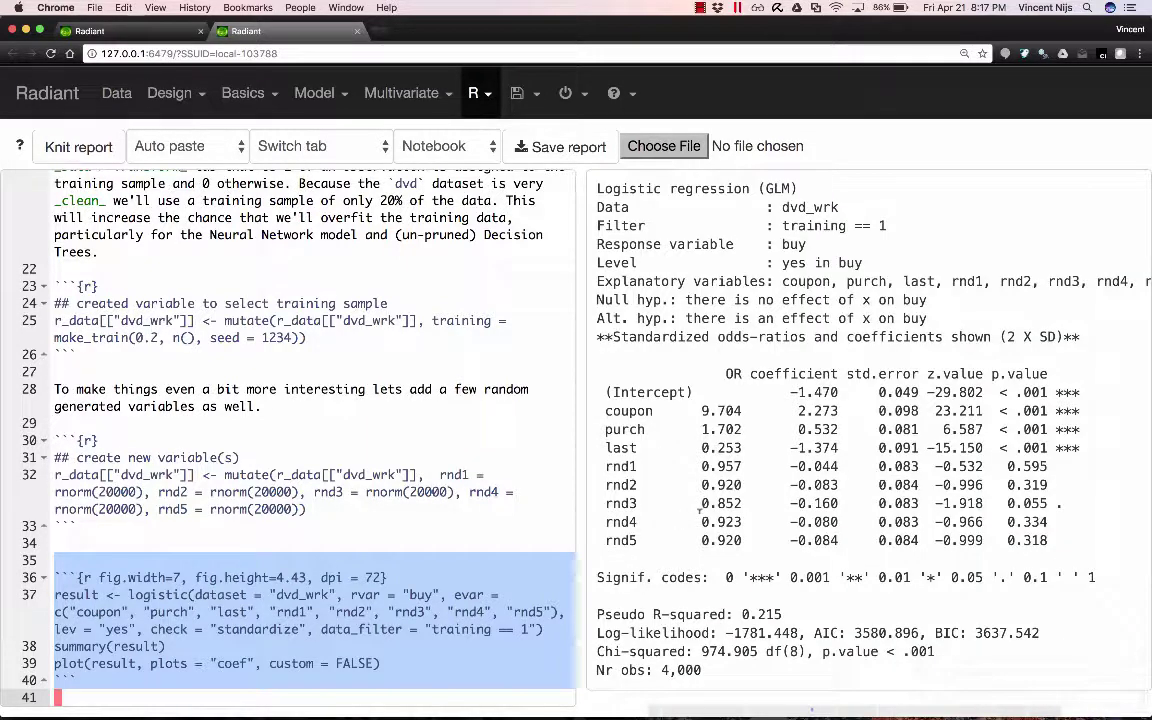
{"action": "scroll", "coordinate": [699, 511], "scroll_direction": "down", "scroll_amount": 3}
{"action": "scroll", "coordinate": [699, 511], "scroll_direction": "up", "scroll_amount": 5}
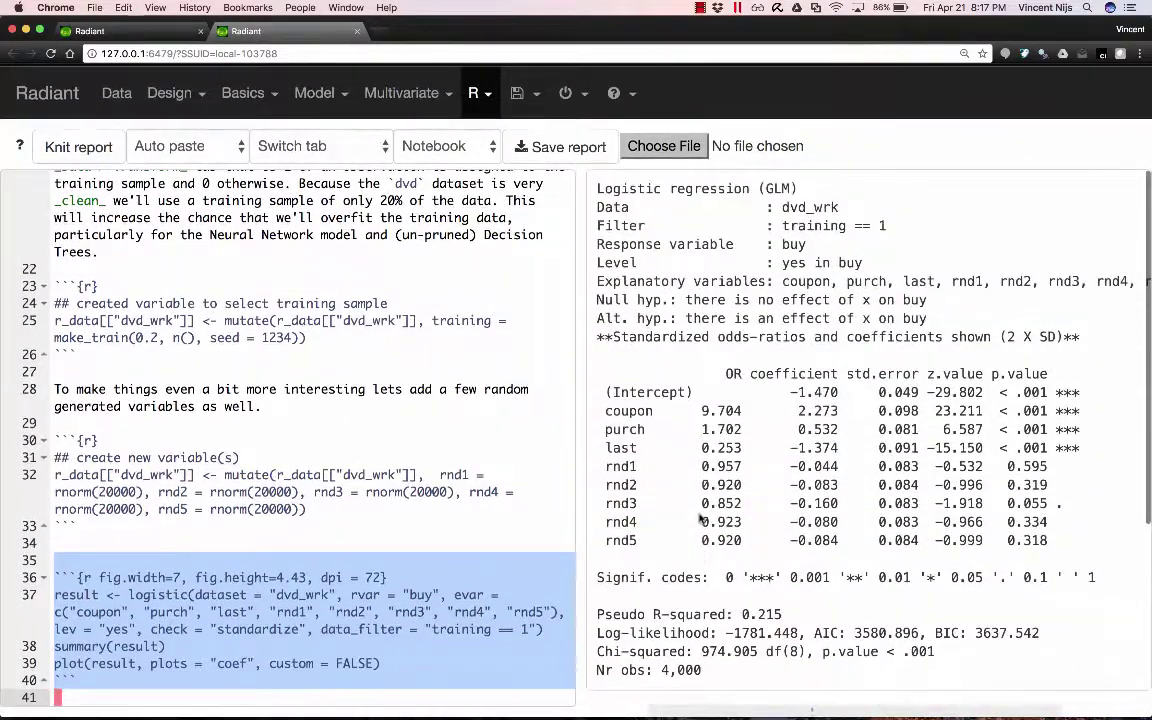
{"action": "scroll", "coordinate": [700, 517], "scroll_direction": "down", "scroll_amount": 3}
{"action": "scroll", "coordinate": [651, 505], "scroll_direction": "up", "scroll_amount": 4}
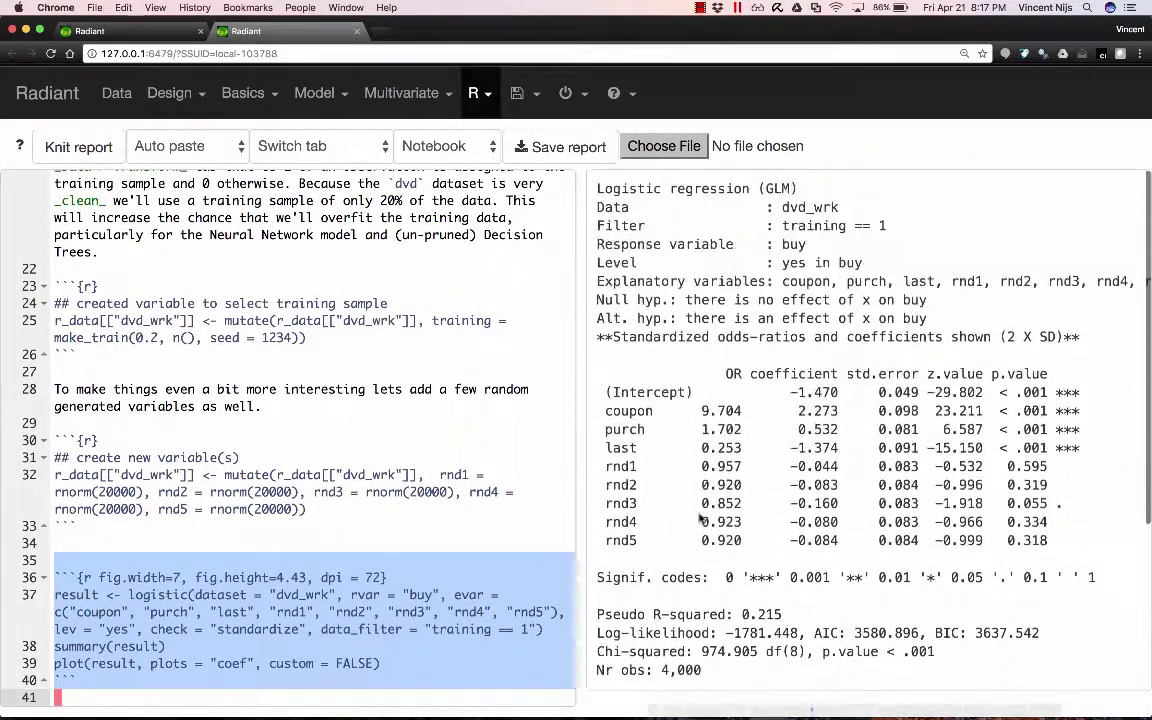
{"action": "left_click", "coordinate": [363, 492]}
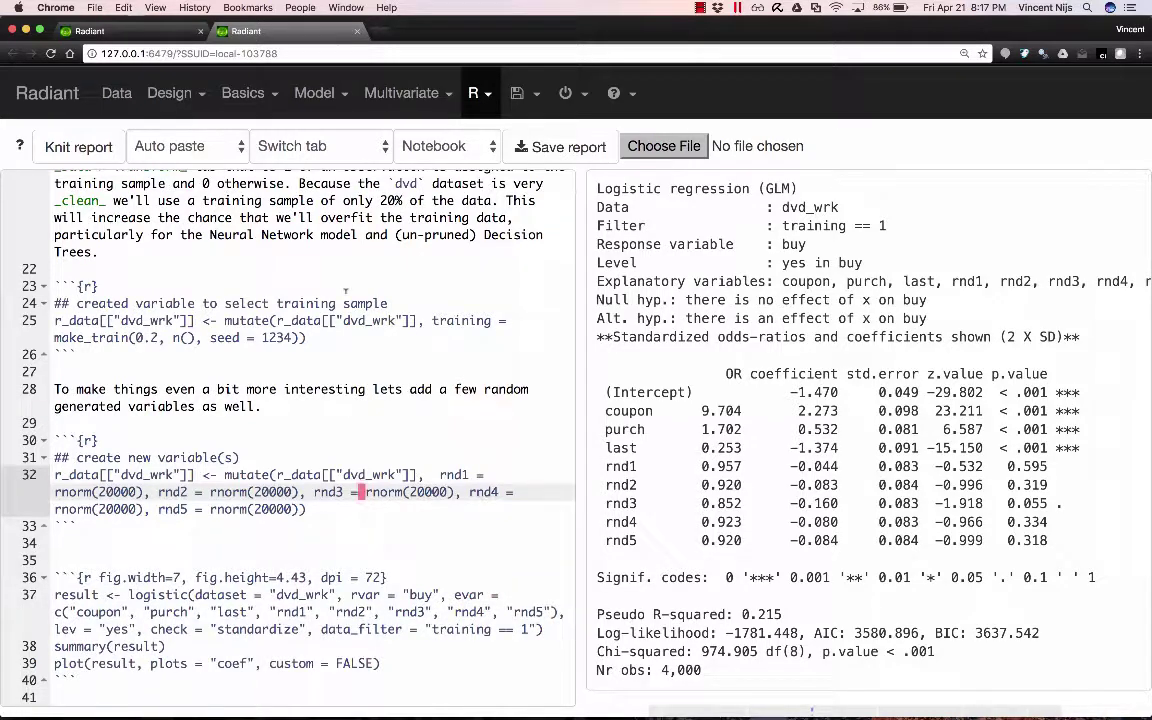
{"action": "left_click", "coordinate": [328, 92]}
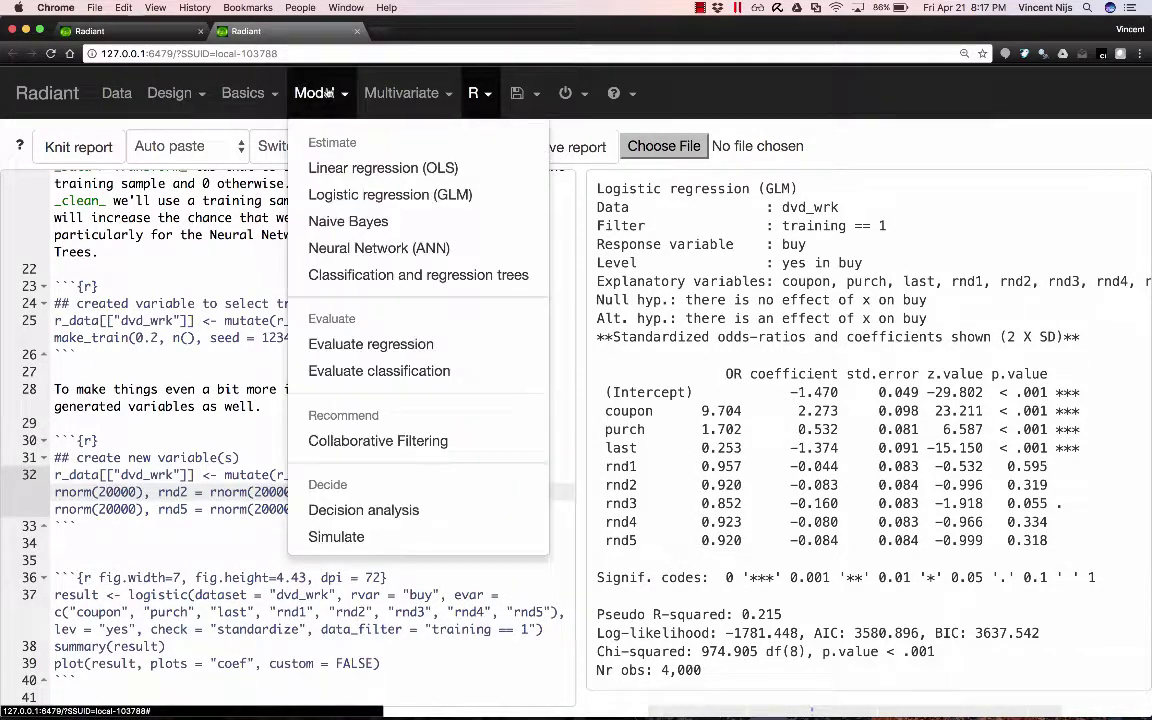
Set the logistic regression to predict from Data using the dvd_wrk dataset.
{"action": "left_click", "coordinate": [363, 196]}
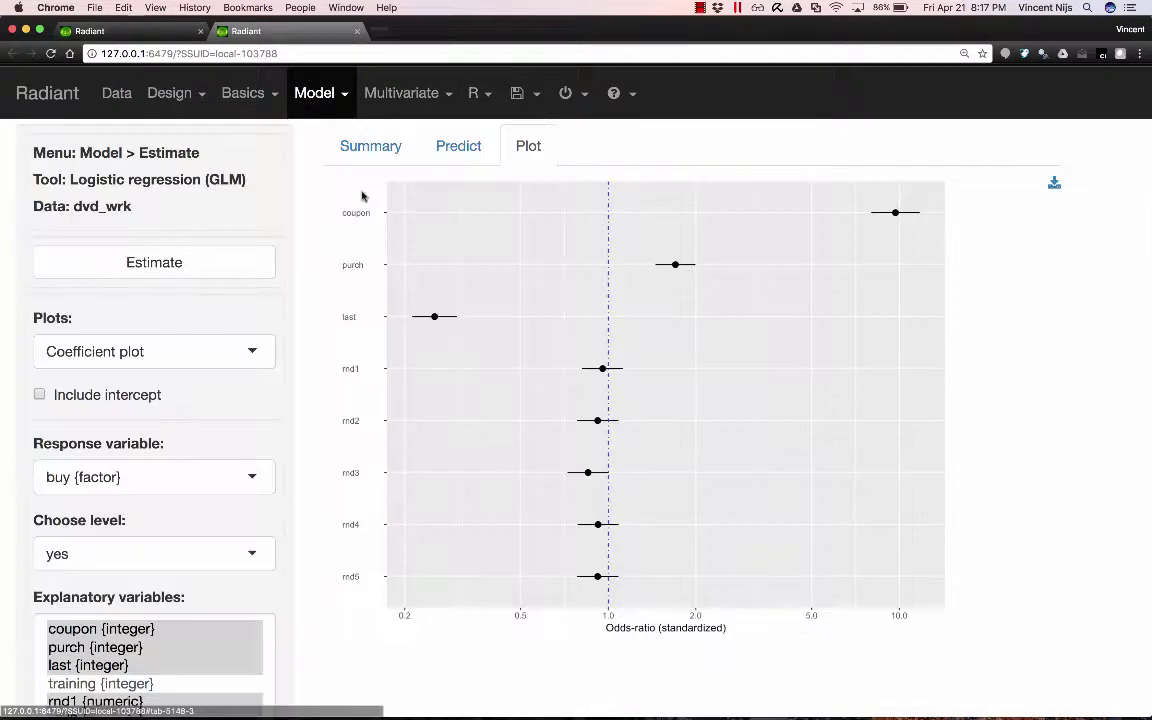
{"action": "left_click", "coordinate": [460, 147]}
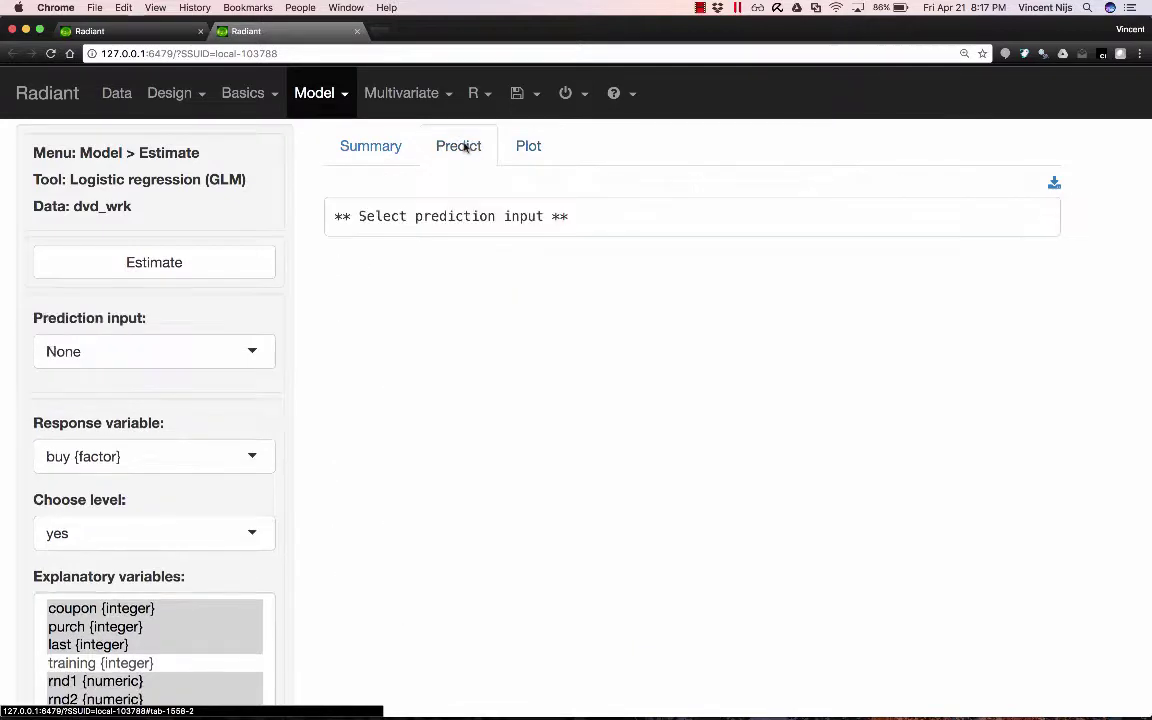
{"action": "left_click", "coordinate": [119, 358]}
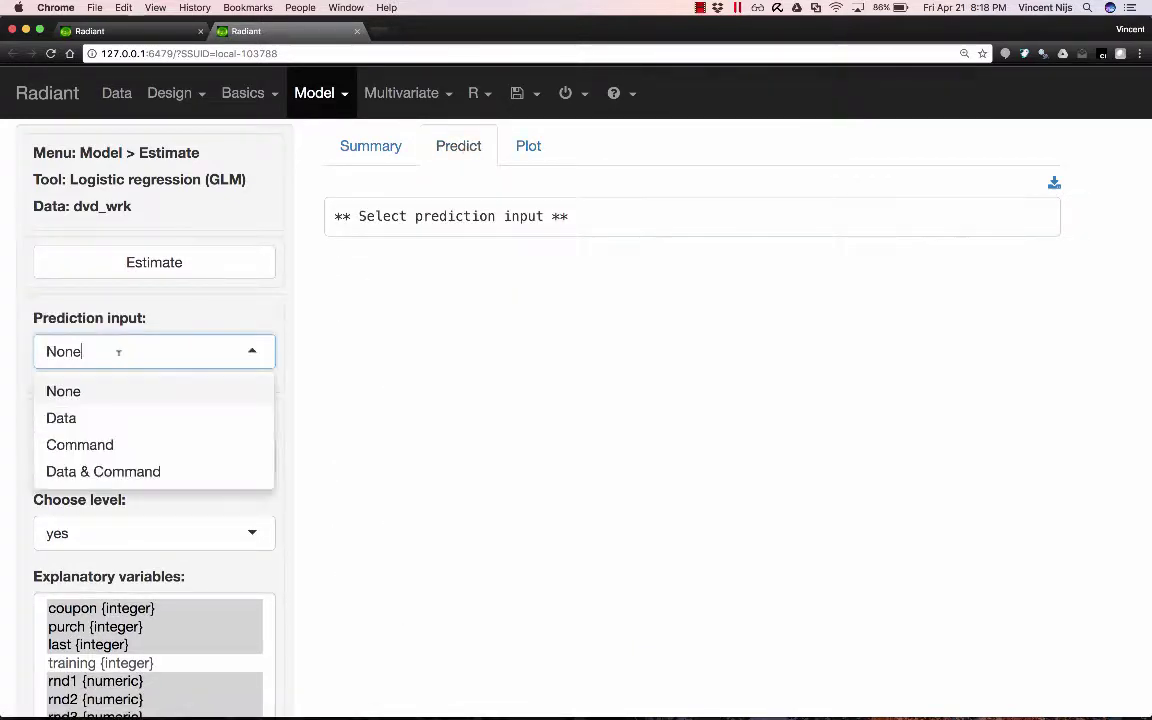
{"action": "left_click", "coordinate": [87, 426]}
{"action": "left_click", "coordinate": [88, 432]}
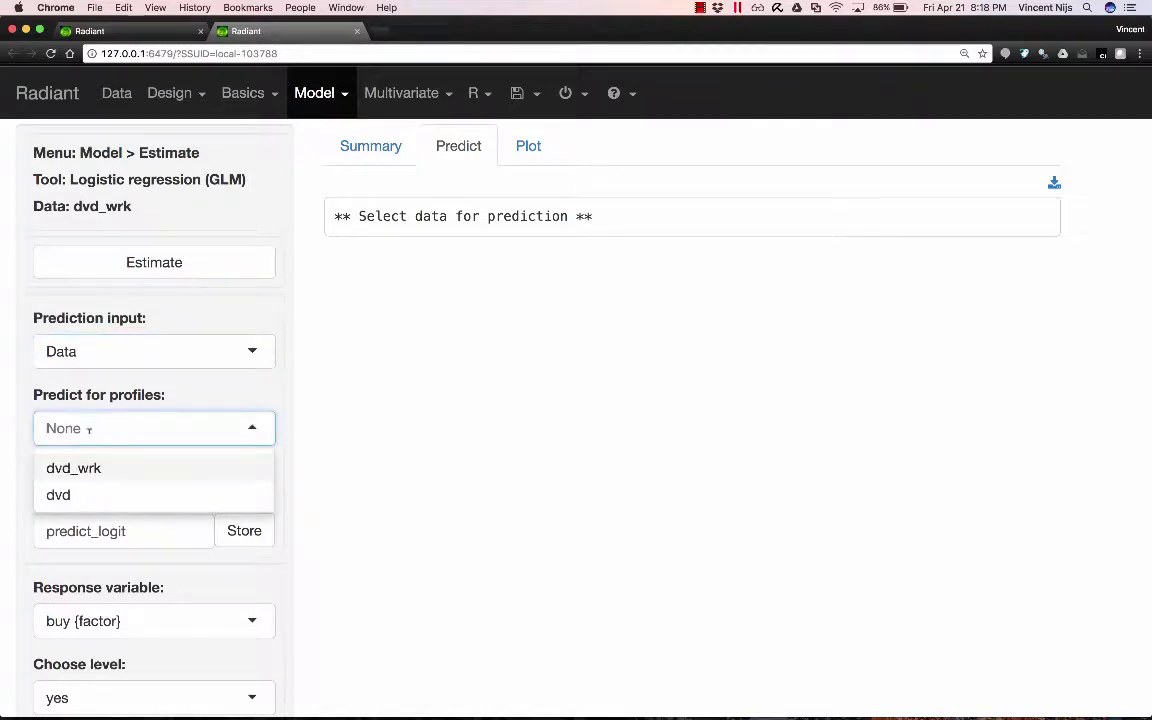
{"action": "left_click", "coordinate": [83, 469]}
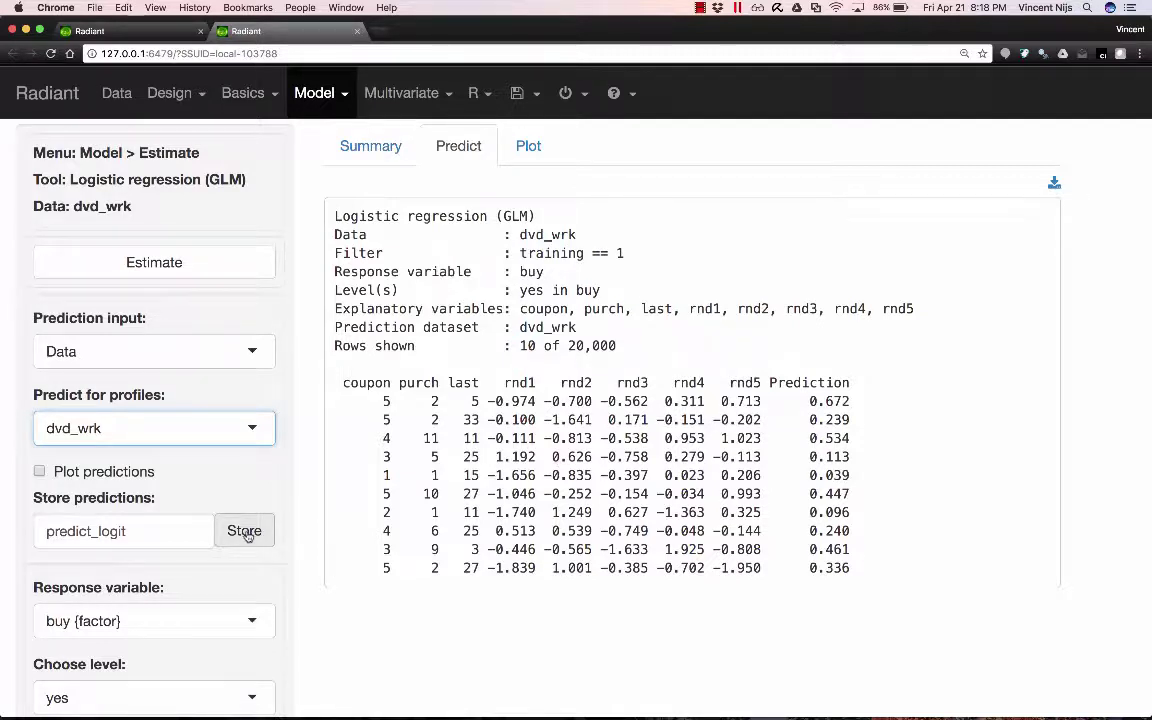
Store predictions for all 20,000 dvd_wrk rows as the variable predict_logit.
{"action": "left_click", "coordinate": [210, 531]}
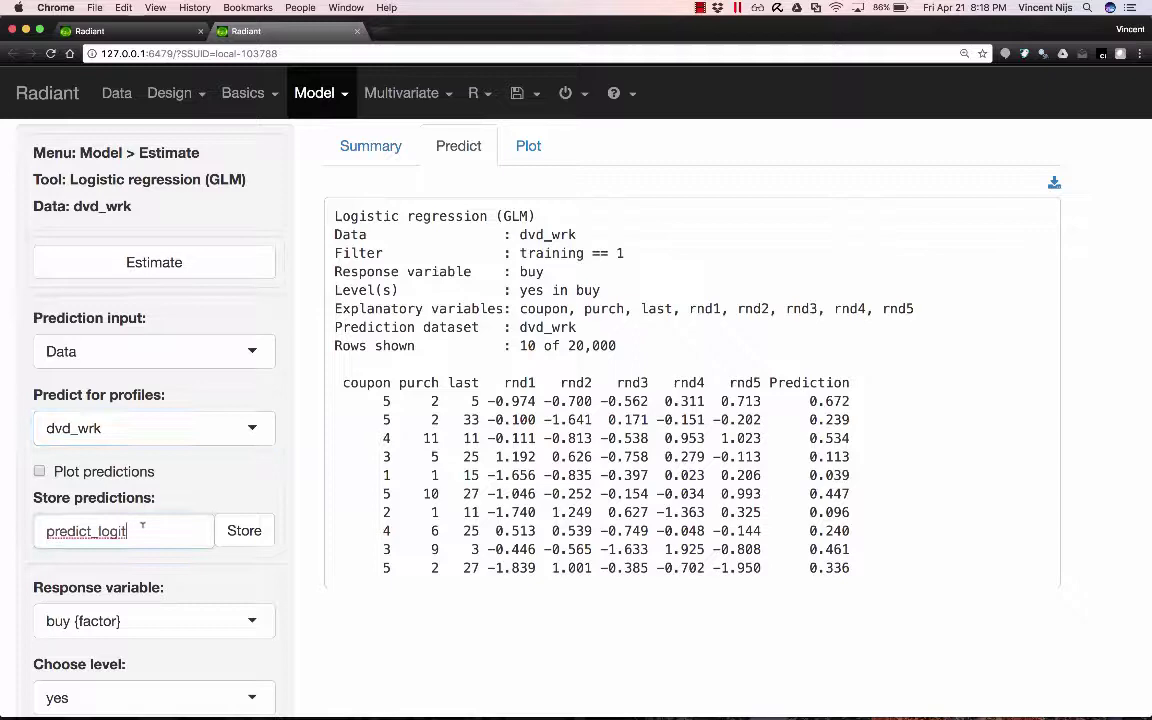
{"action": "left_click", "coordinate": [251, 537]}
{"action": "left_click", "coordinate": [245, 533]}
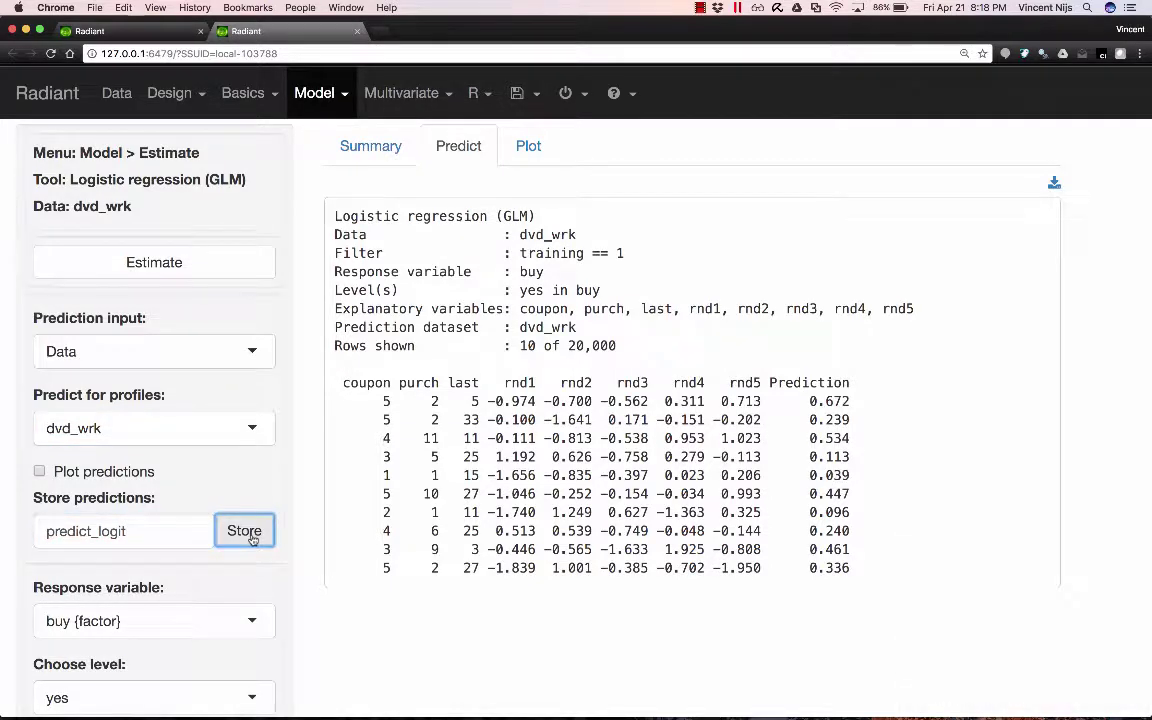
{"action": "scroll", "coordinate": [405, 493], "scroll_direction": "down", "scroll_amount": 3}
{"action": "scroll", "coordinate": [380, 530], "scroll_direction": "down", "scroll_amount": 5}
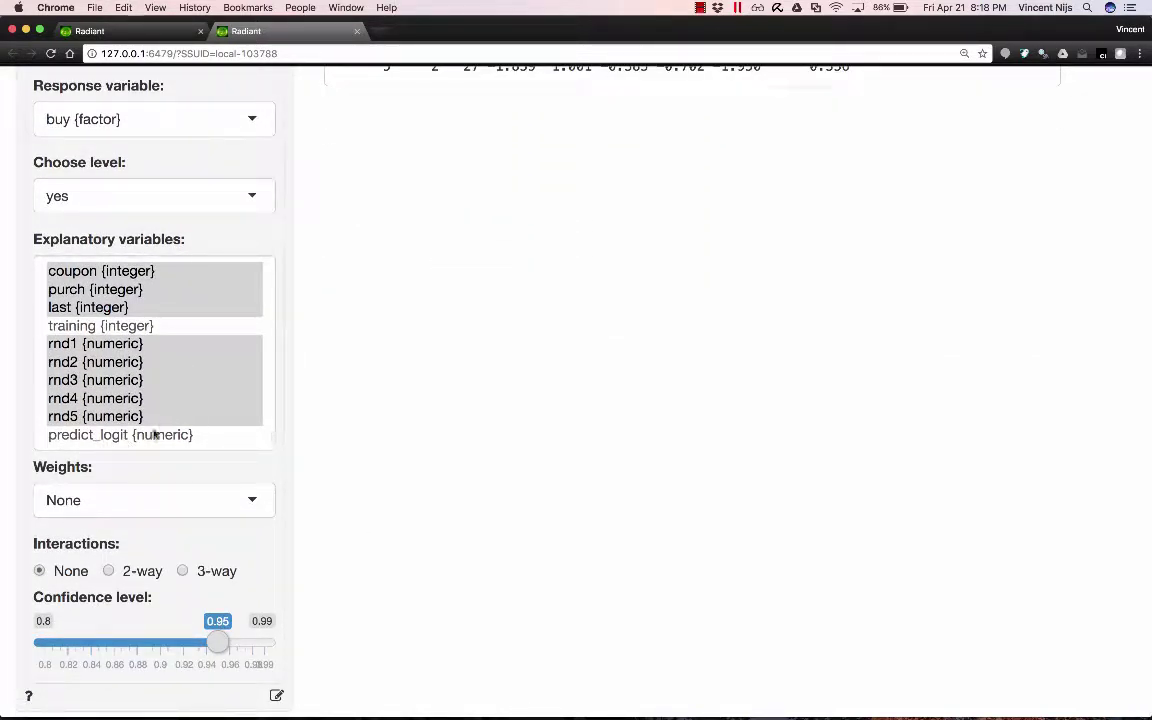
{"action": "scroll", "coordinate": [430, 414], "scroll_direction": "up", "scroll_amount": 10}
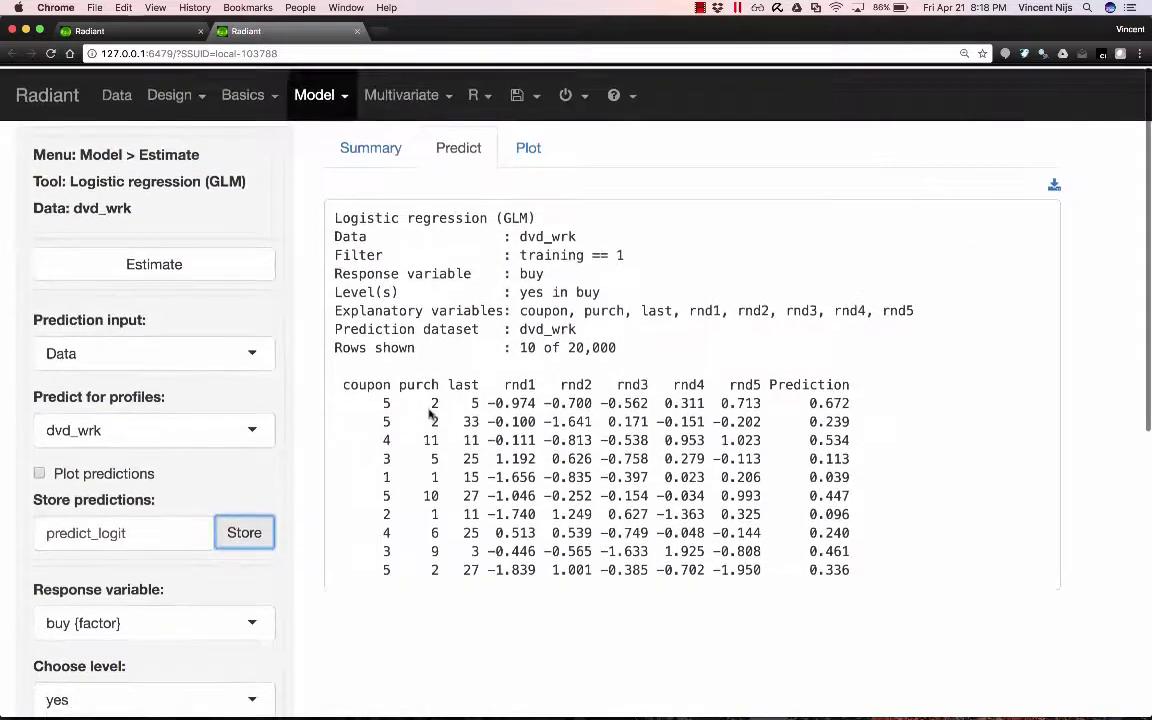
{"action": "left_click", "coordinate": [322, 95]}
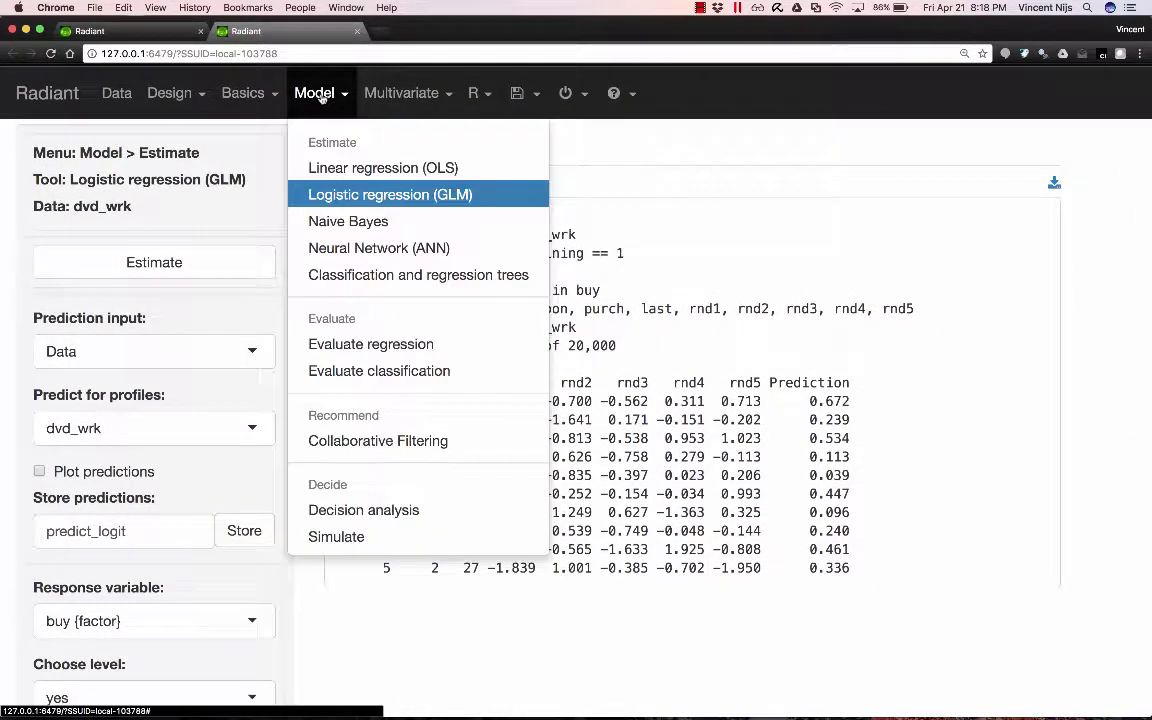
Switch to Neural Network for buy and set network size 8 and decay 0.05.
{"action": "left_click", "coordinate": [361, 249]}
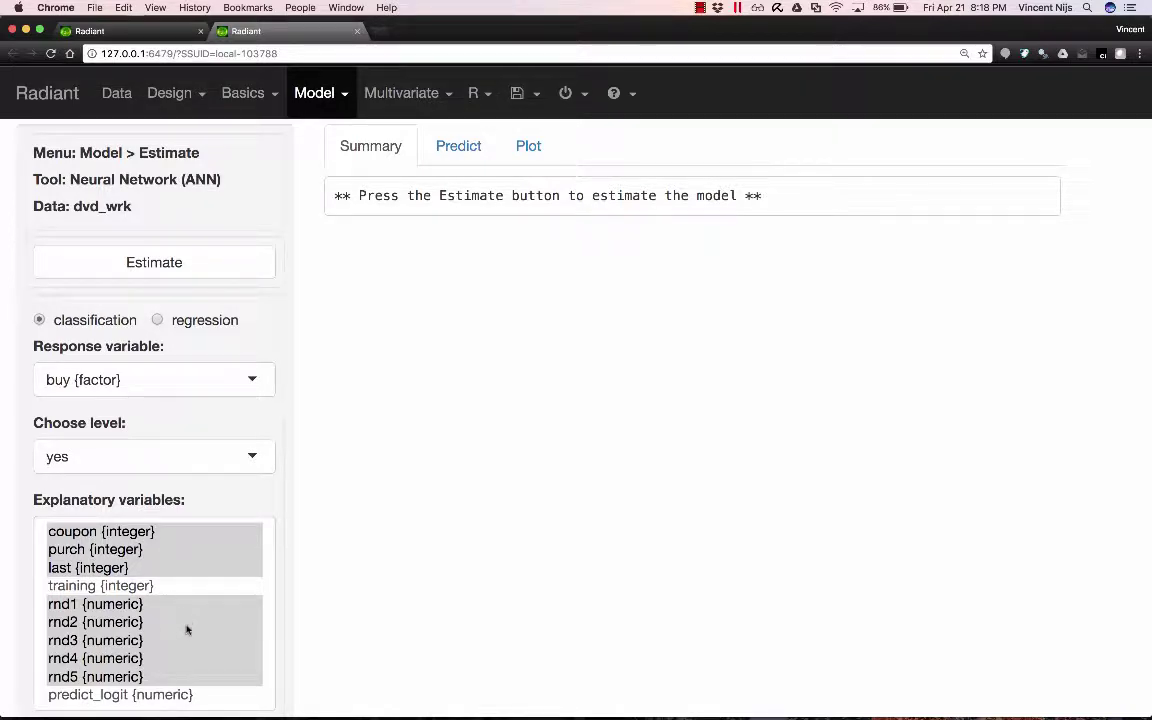
{"action": "scroll", "coordinate": [349, 519], "scroll_direction": "down", "scroll_amount": 2}
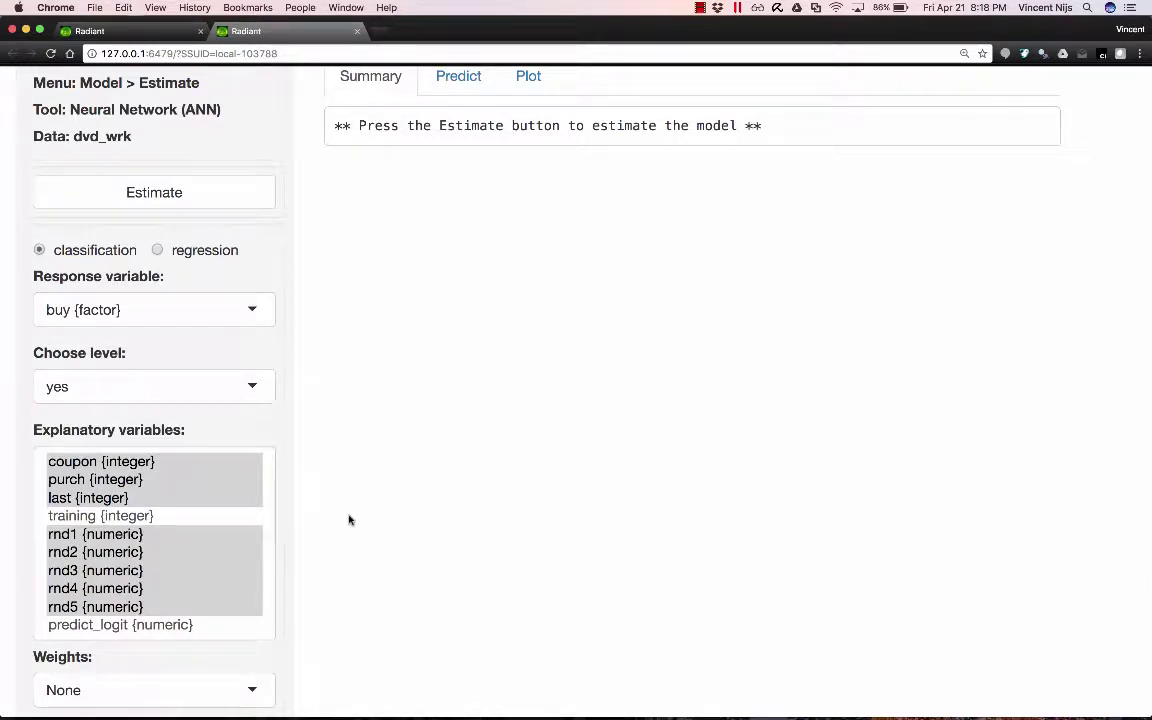
{"action": "scroll", "coordinate": [349, 519], "scroll_direction": "down", "scroll_amount": 5}
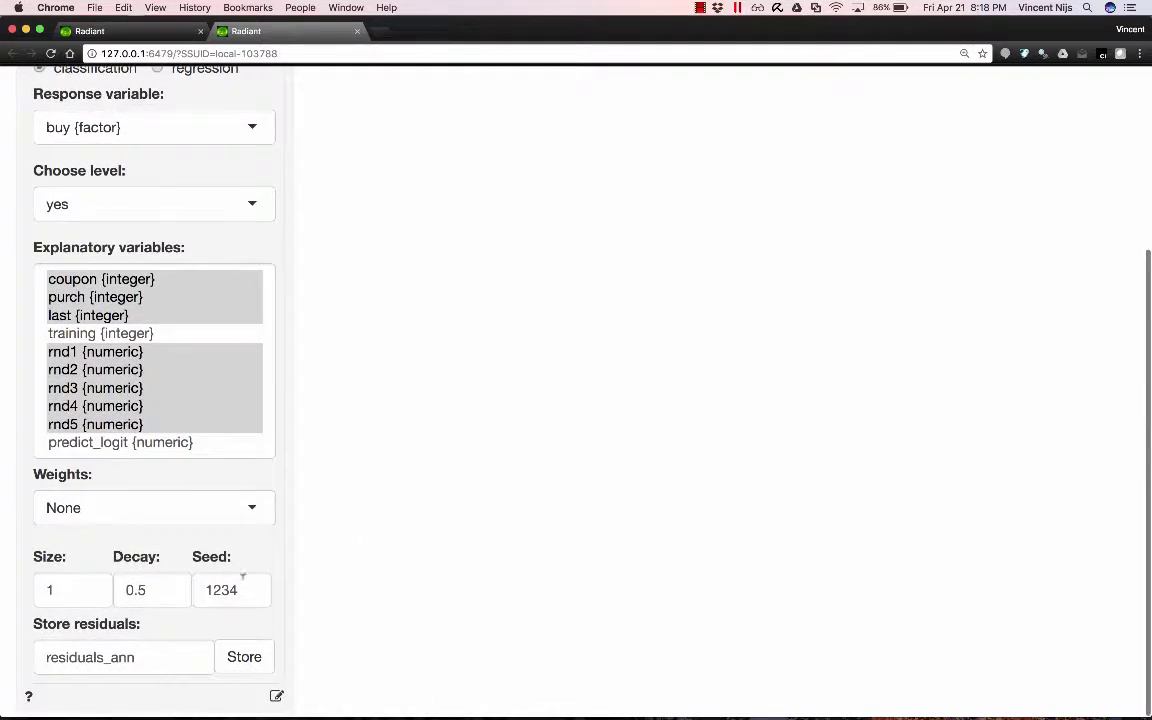
{"action": "double_click", "coordinate": [53, 589]}
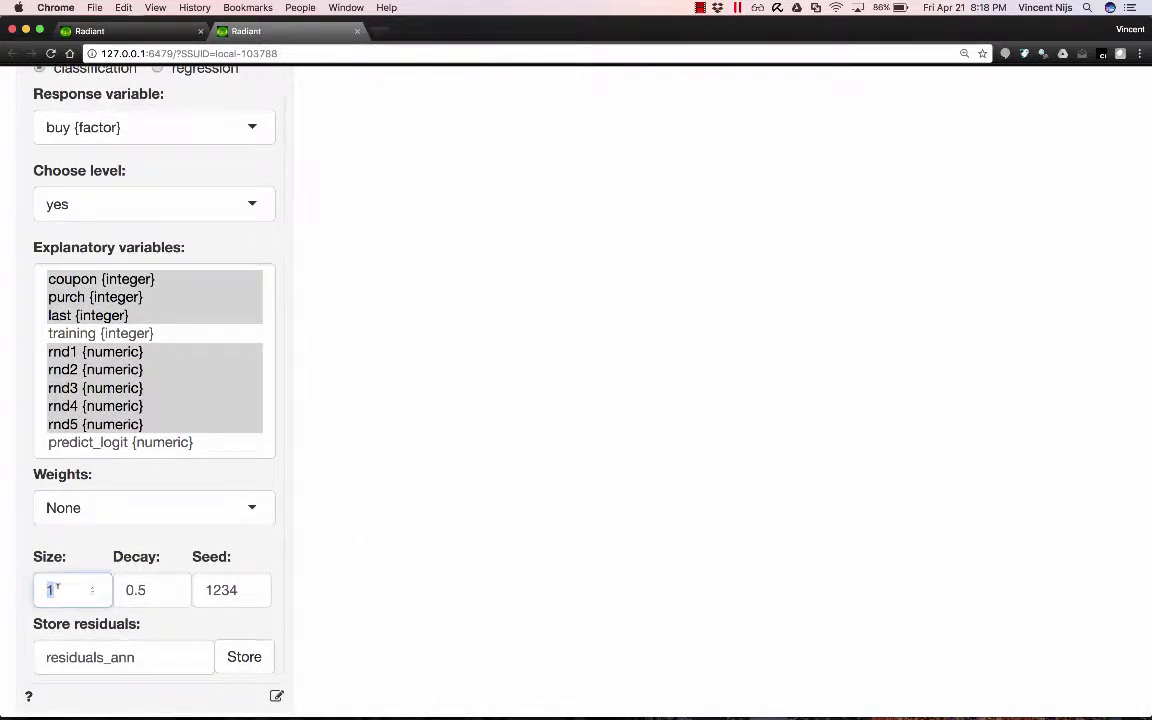
{"action": "type", "text": "8"}
{"action": "left_click", "coordinate": [138, 590]}
{"action": "type", "text": "0"}
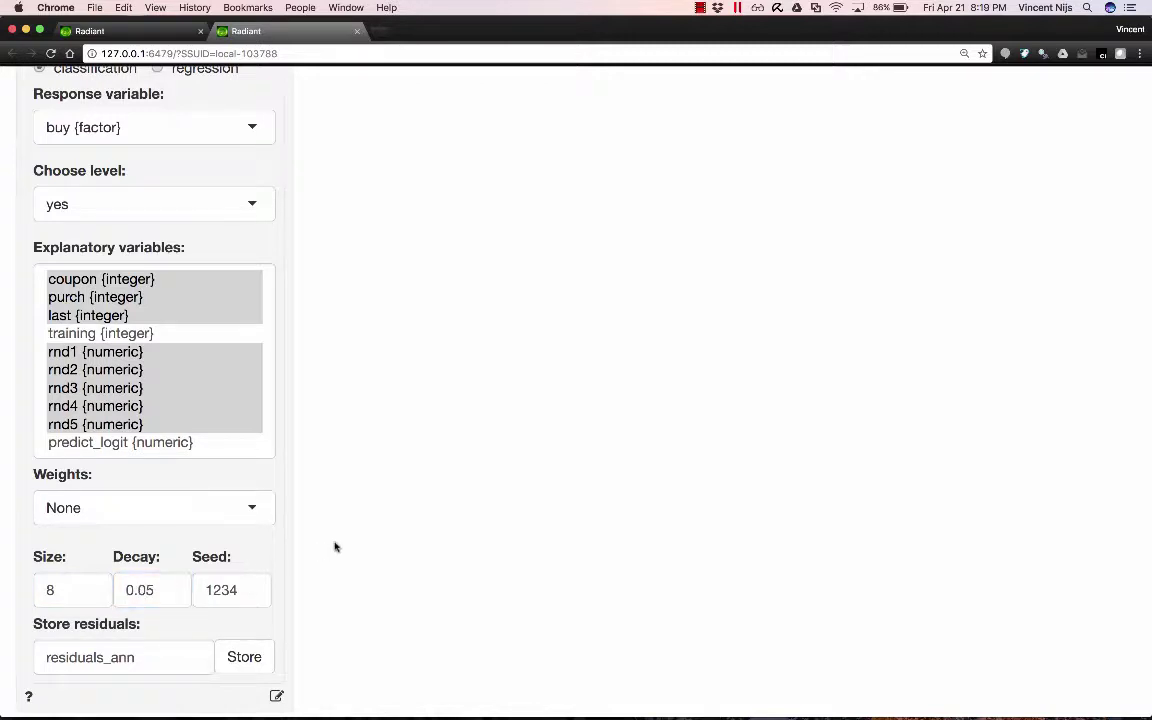
{"action": "scroll", "coordinate": [335, 547], "scroll_direction": "up", "scroll_amount": 5}
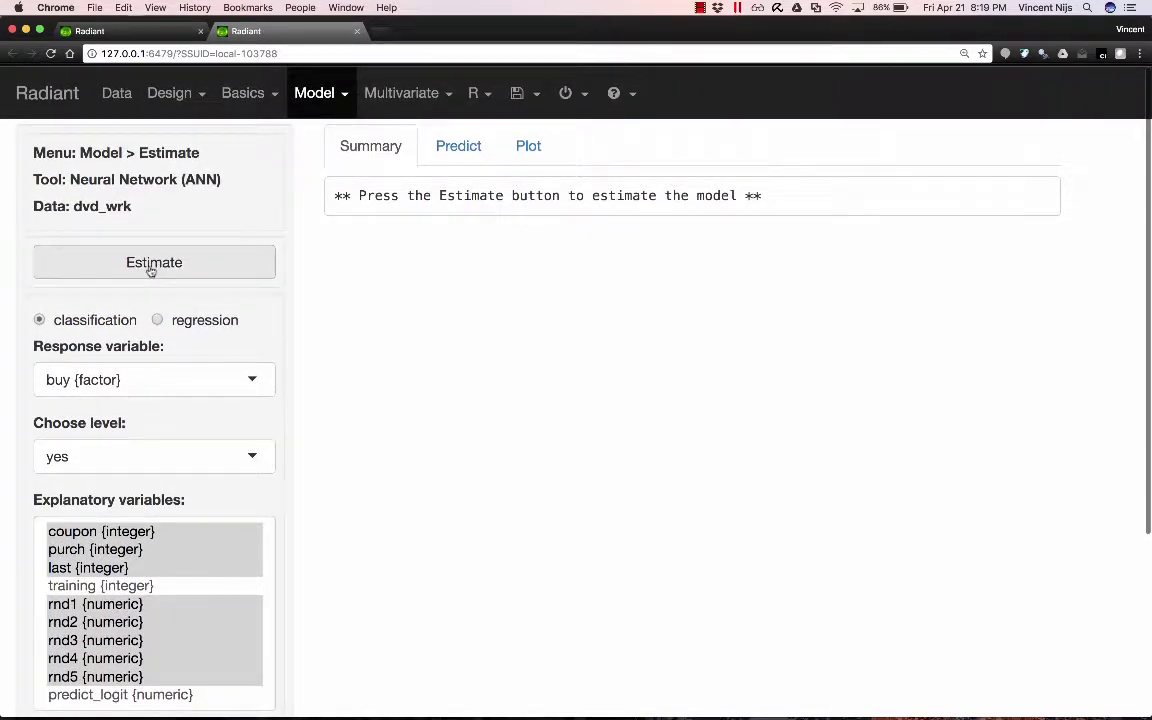
Estimate the 8-8-1 neural network on the training rows and plot its Network diagram.
{"action": "left_click", "coordinate": [150, 268]}
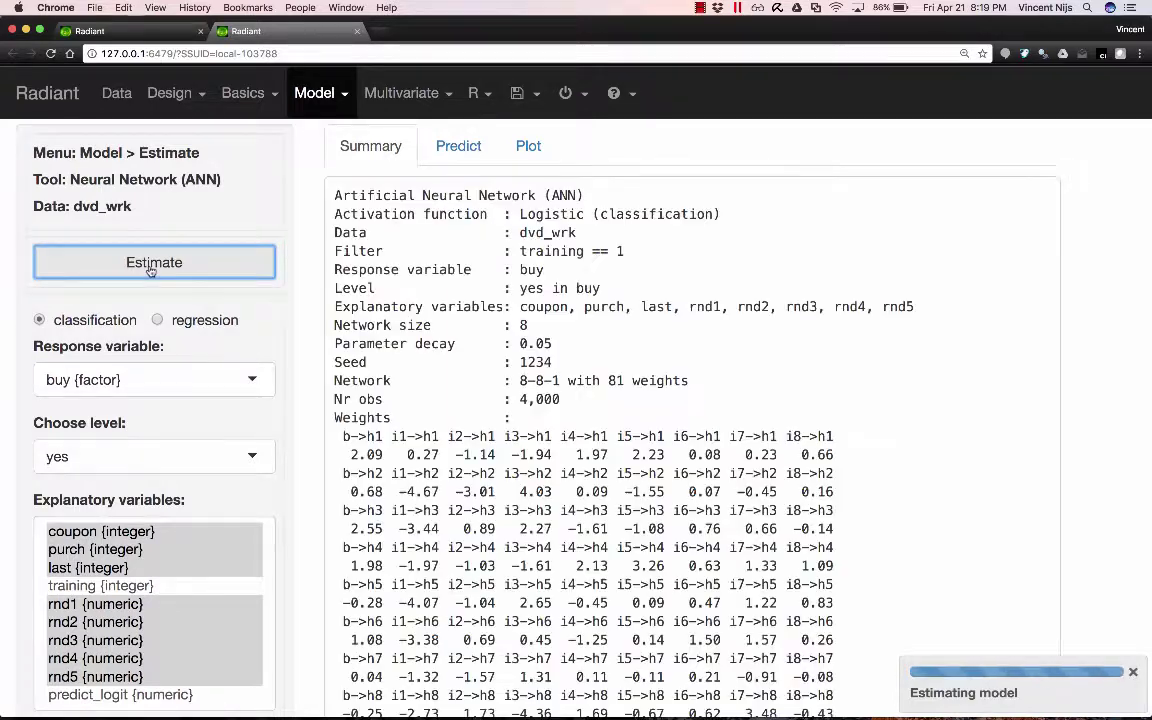
{"action": "triple_click", "coordinate": [541, 252]}
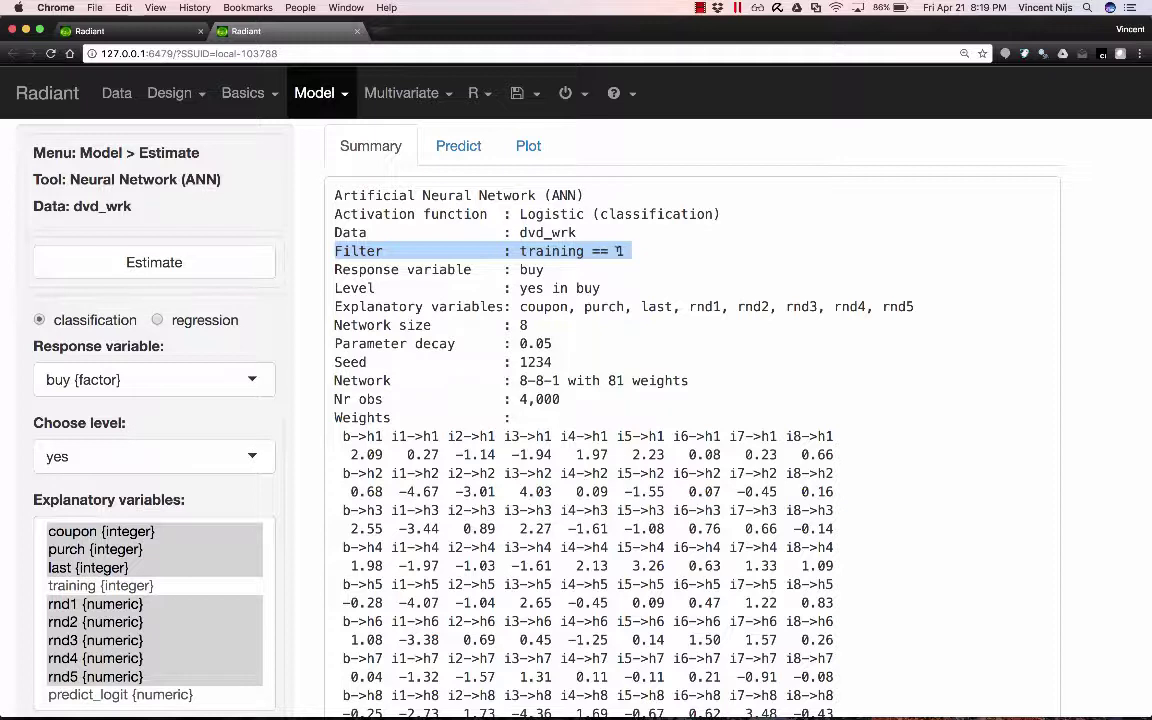
{"action": "left_click", "coordinate": [527, 147]}
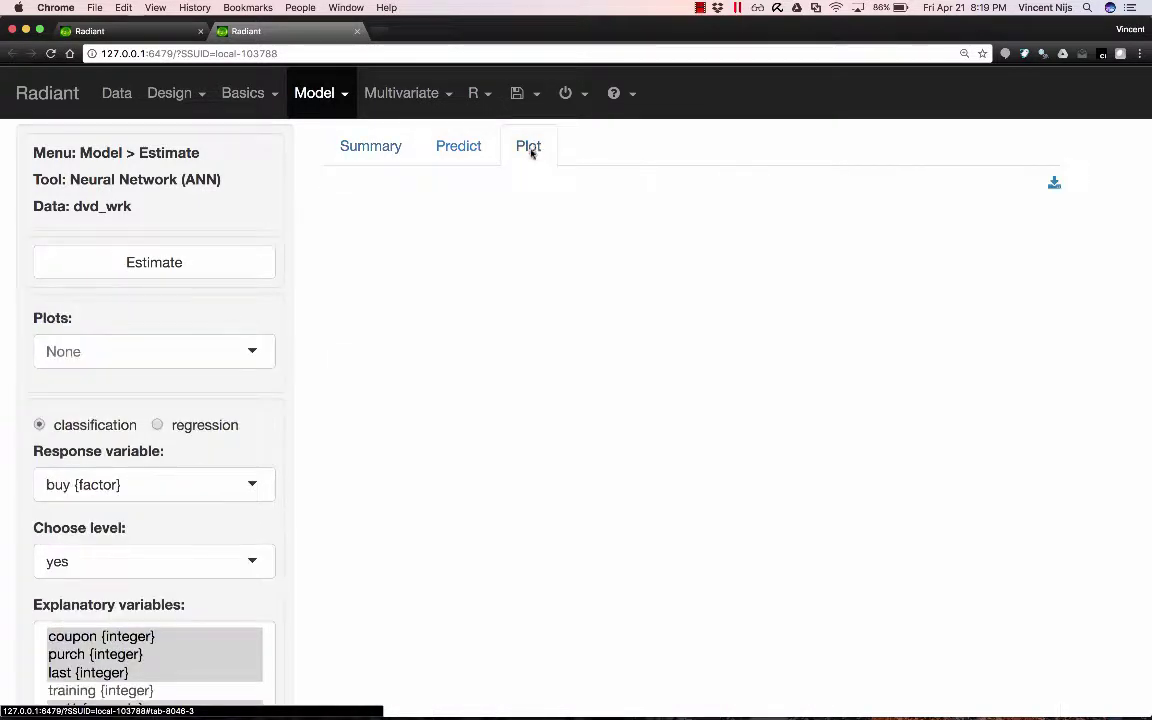
{"action": "left_click", "coordinate": [176, 348]}
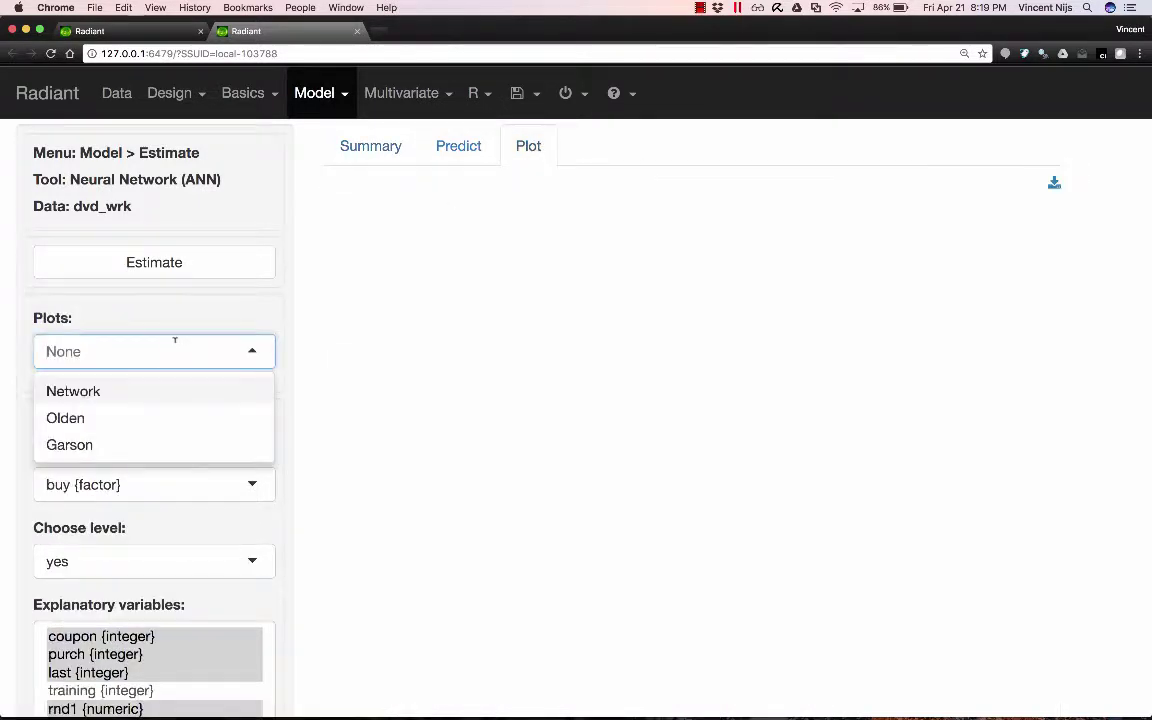
{"action": "left_click", "coordinate": [124, 400]}
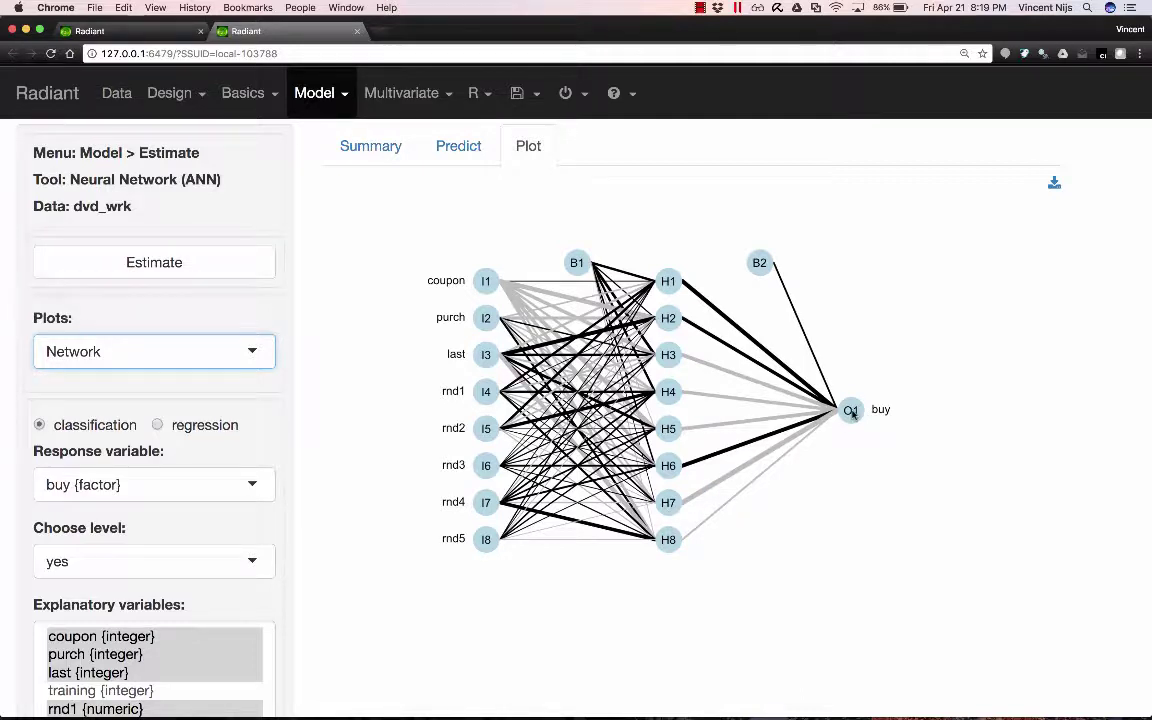
Predict buy for every dvd_wrk row with the neural network and store the predictions as predict_ann.
{"action": "left_click", "coordinate": [459, 147]}
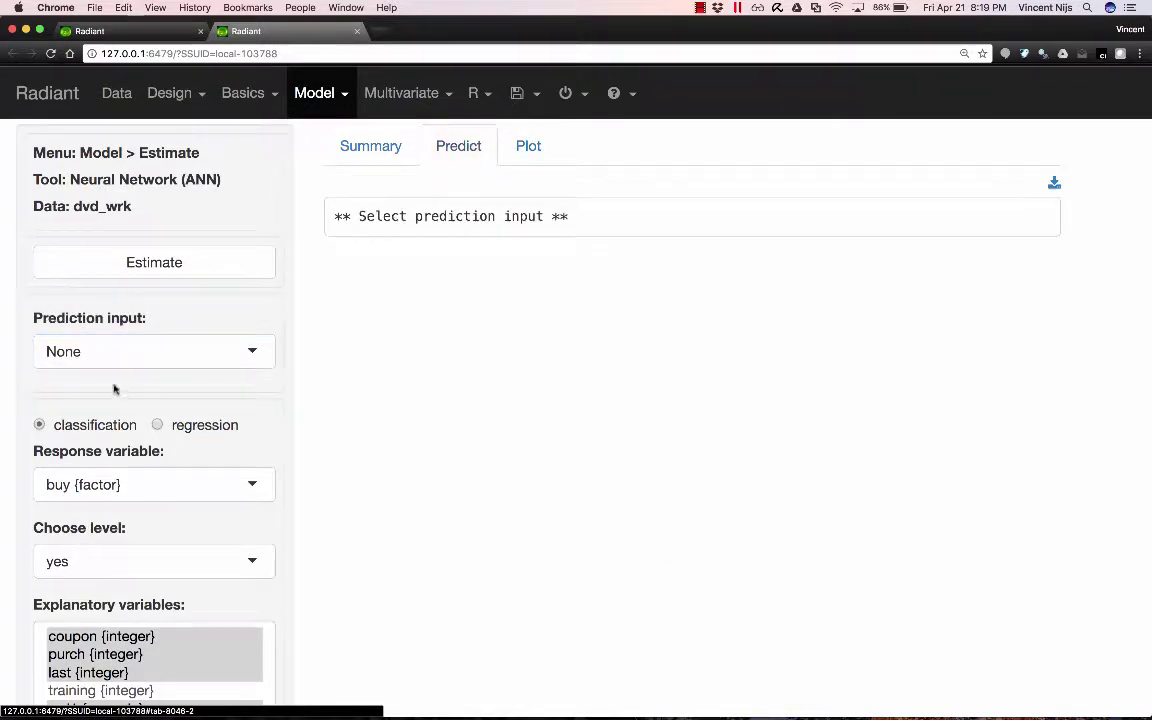
{"action": "left_click", "coordinate": [128, 350]}
{"action": "left_click", "coordinate": [95, 419]}
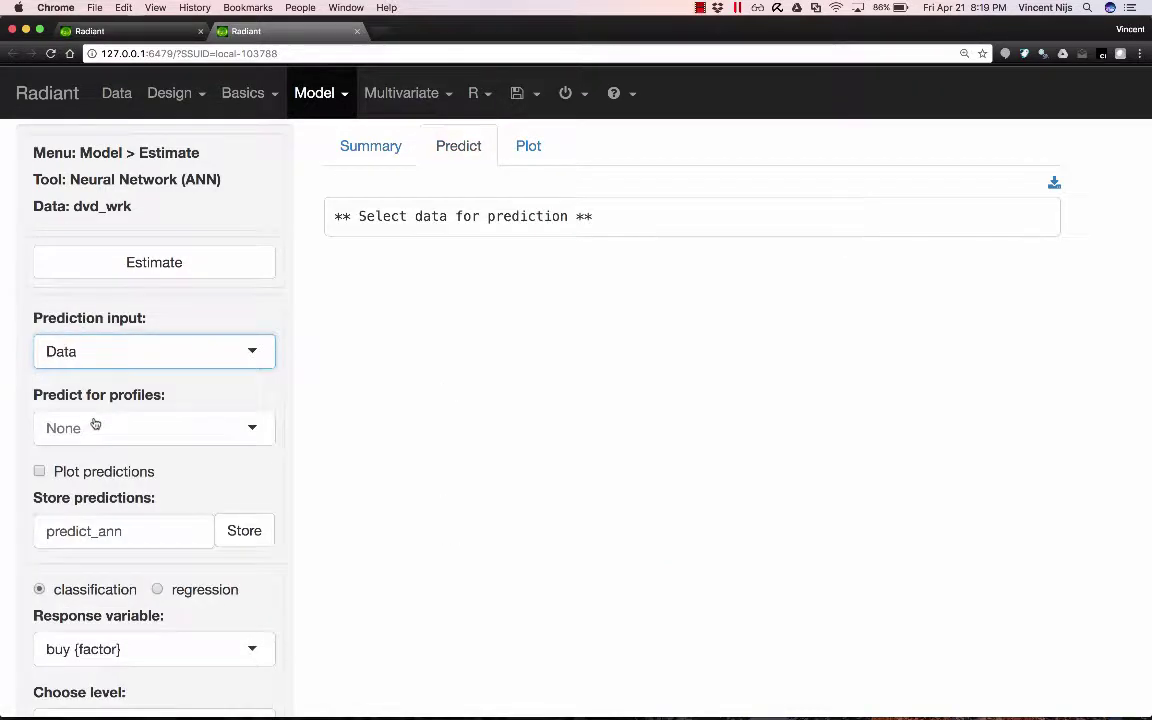
{"action": "left_click", "coordinate": [92, 432]}
{"action": "left_click", "coordinate": [85, 470]}
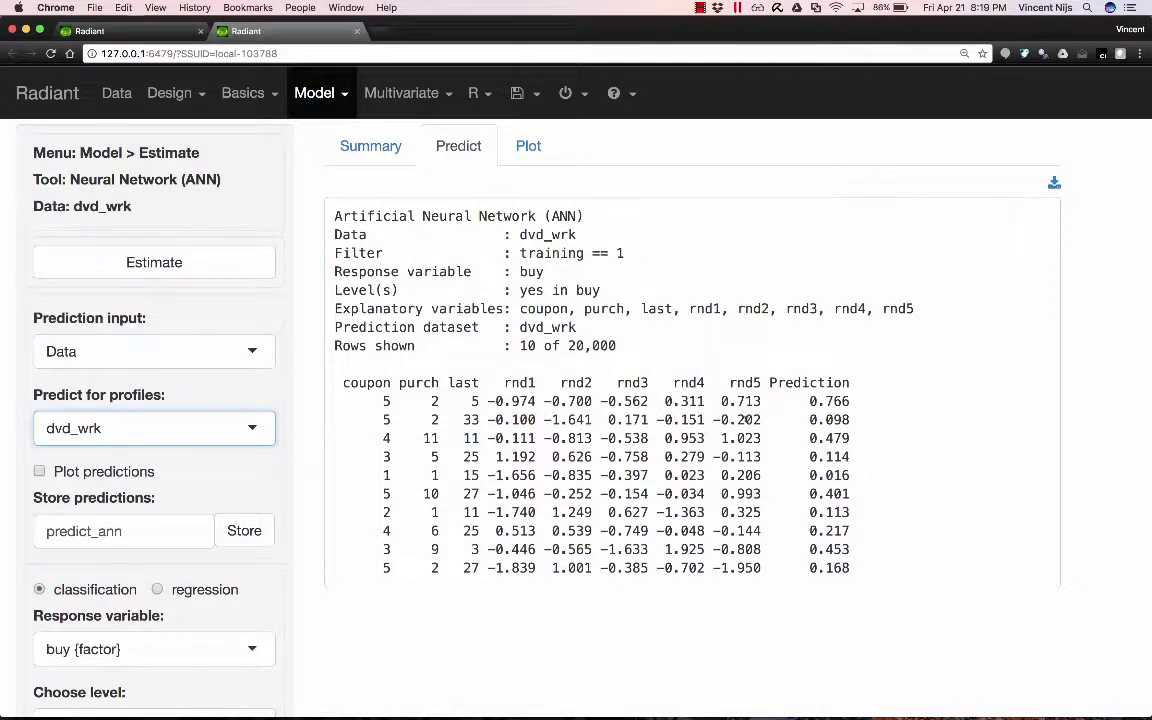
{"action": "left_click", "coordinate": [243, 533]}
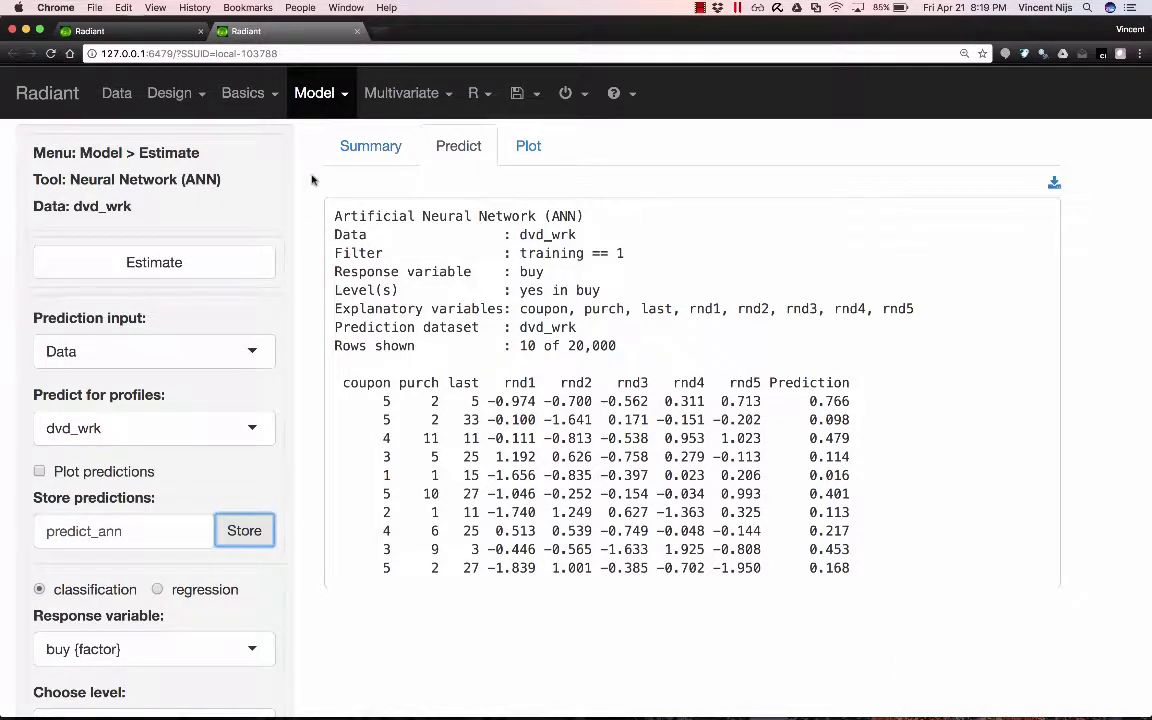
Switch the model to Classification and regression trees and review its settings.
{"action": "left_click", "coordinate": [296, 92]}
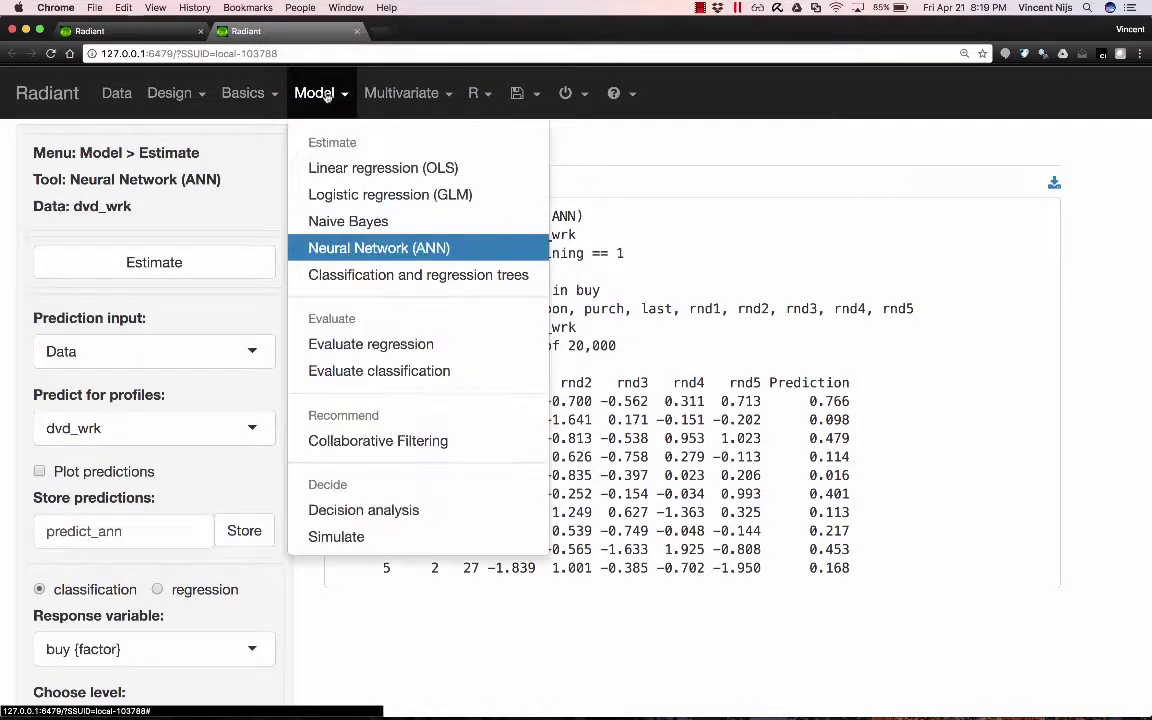
{"action": "left_click", "coordinate": [352, 277]}
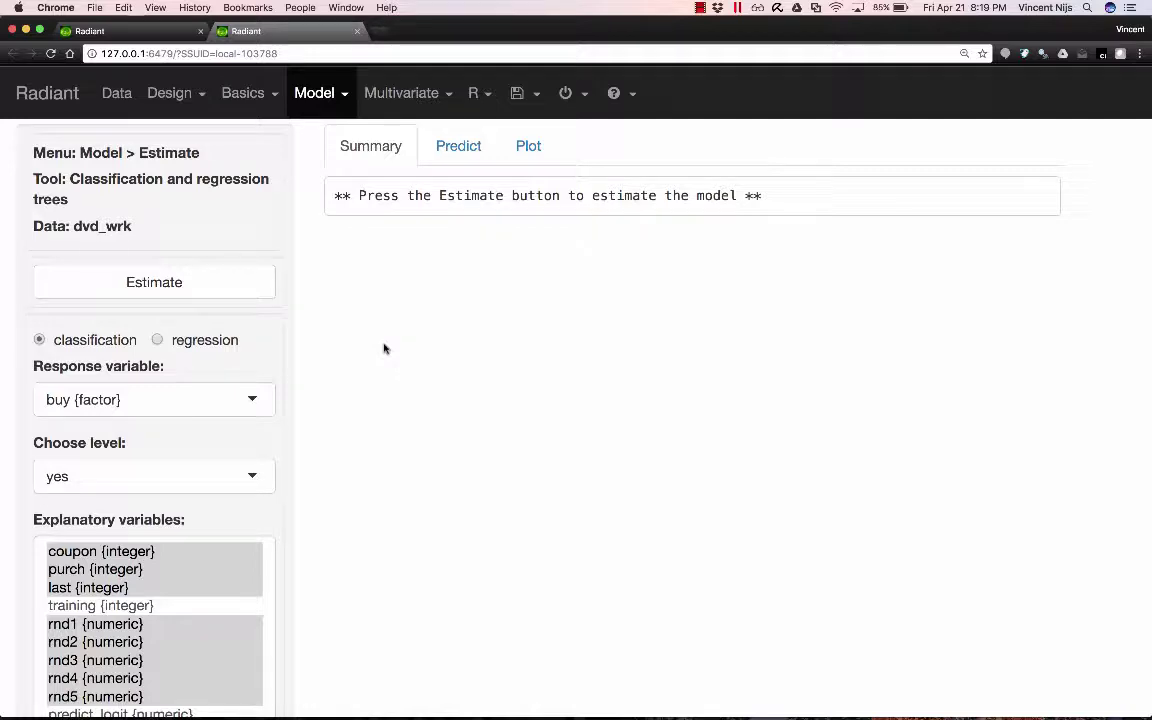
{"action": "scroll", "coordinate": [384, 348], "scroll_direction": "down", "scroll_amount": 5}
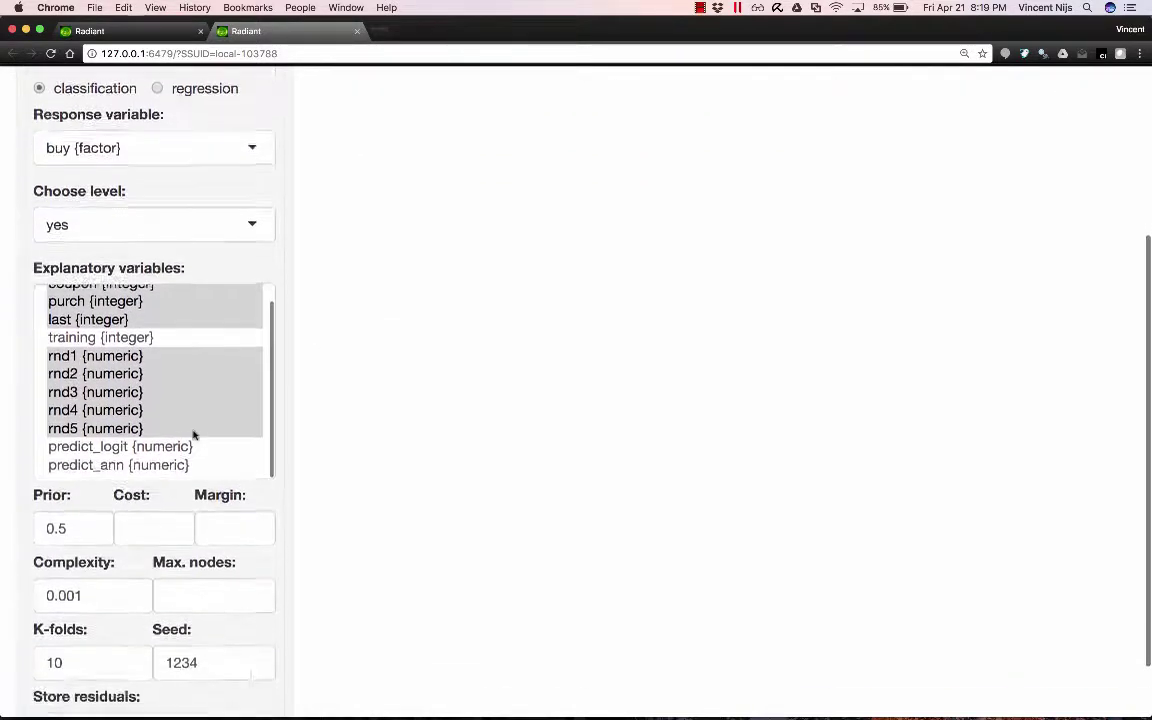
{"action": "scroll", "coordinate": [193, 434], "scroll_direction": "up", "scroll_amount": 2}
{"action": "scroll", "coordinate": [354, 421], "scroll_direction": "down", "scroll_amount": 3}
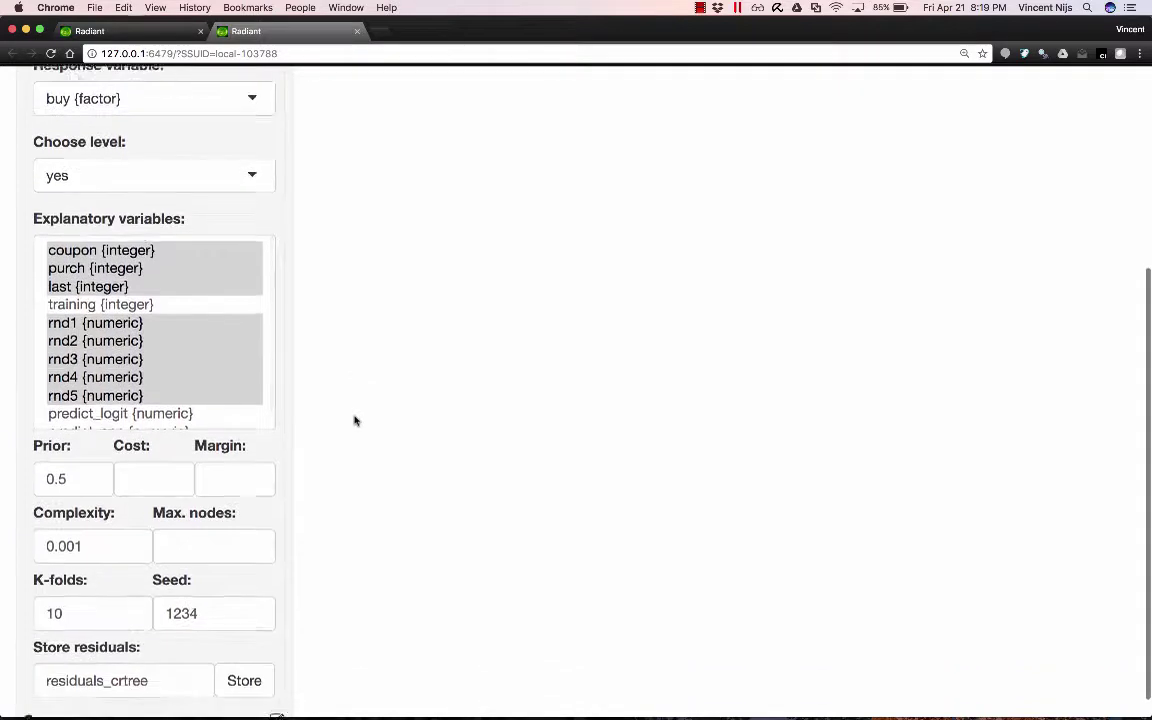
{"action": "scroll", "coordinate": [354, 421], "scroll_direction": "up", "scroll_amount": 5}
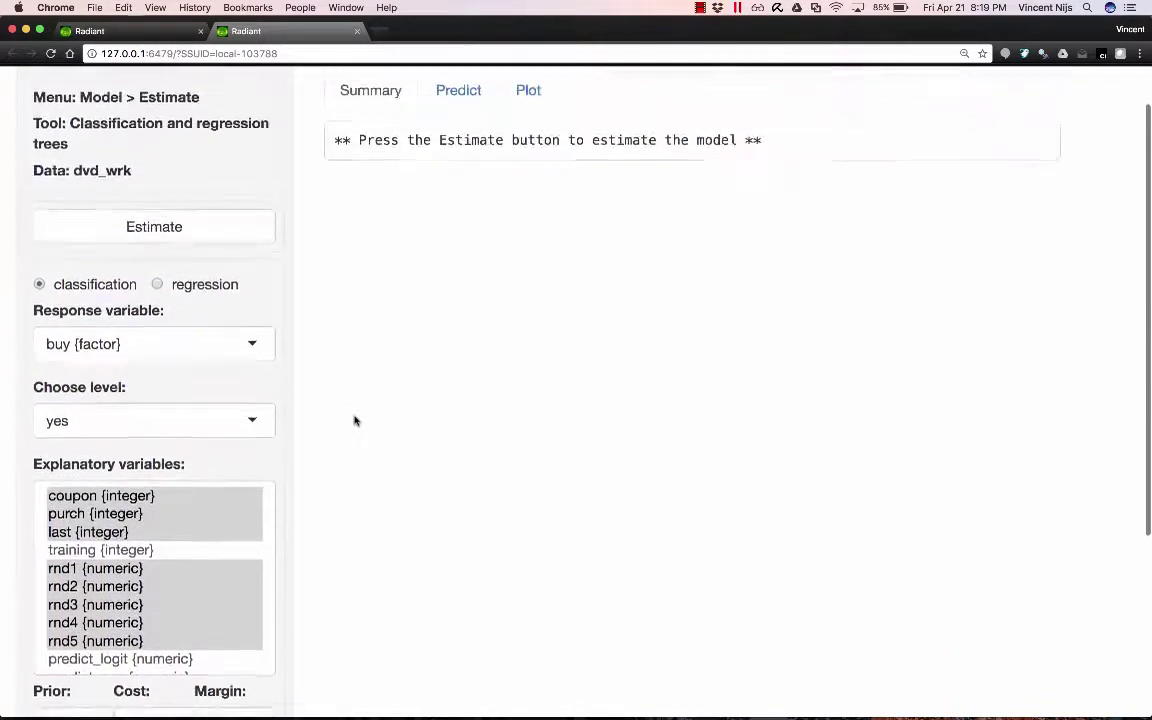
{"action": "scroll", "coordinate": [354, 421], "scroll_direction": "up", "scroll_amount": 1}
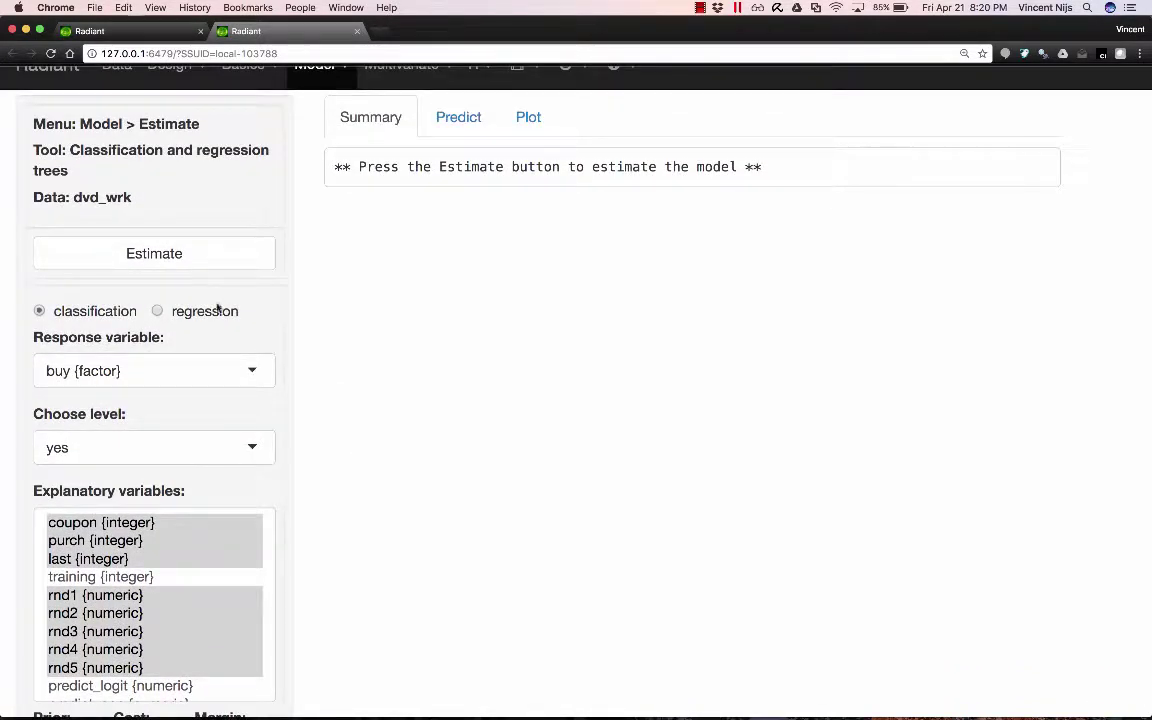
Estimate the classification tree of buy on the 4,000 training rows and review the output.
{"action": "left_click", "coordinate": [161, 254]}
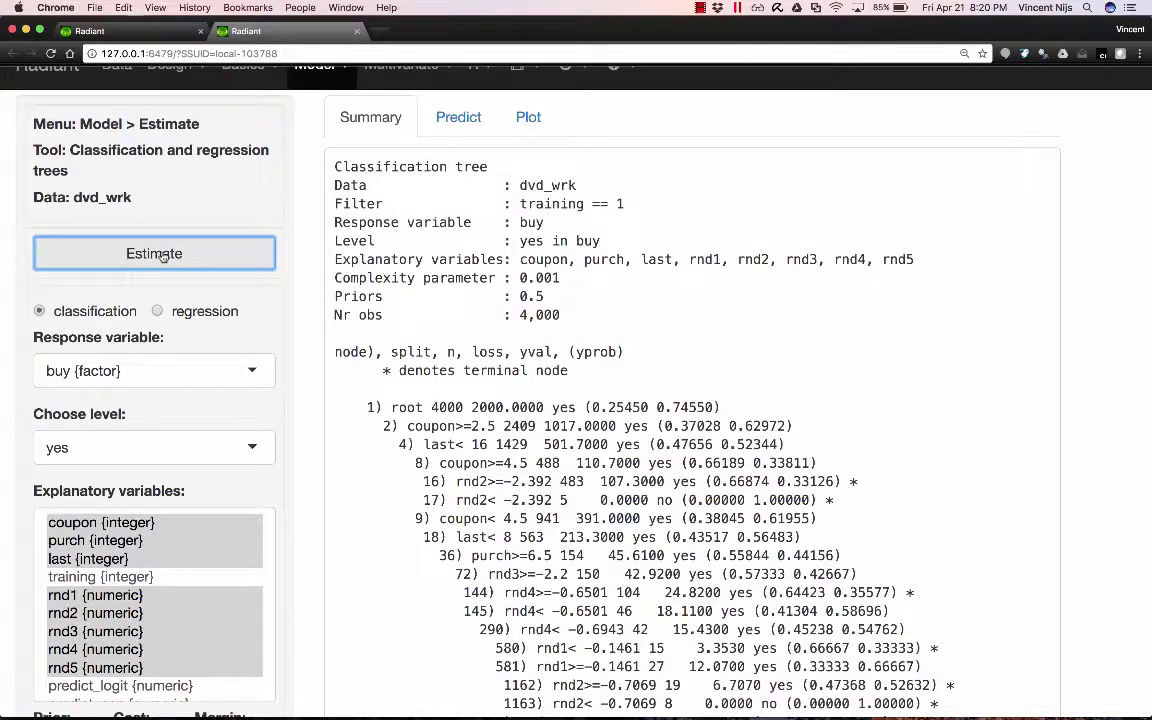
{"action": "scroll", "coordinate": [547, 365], "scroll_direction": "down", "scroll_amount": 20}
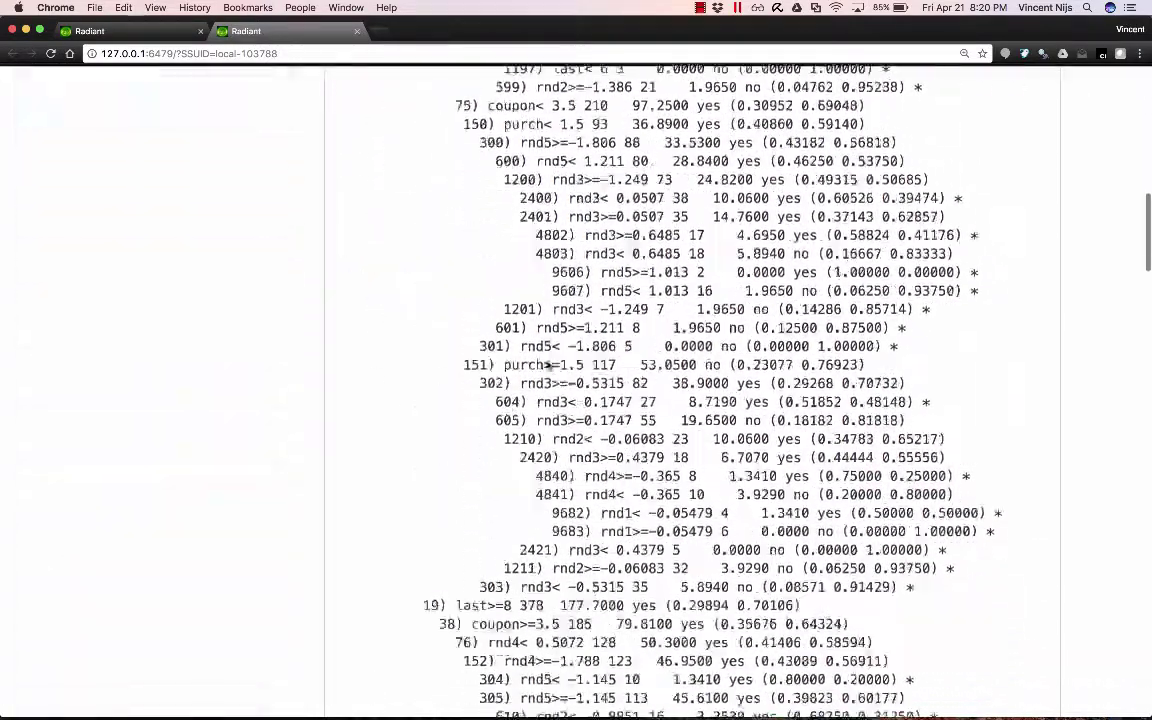
{"action": "scroll", "coordinate": [547, 365], "scroll_direction": "down", "scroll_amount": 15}
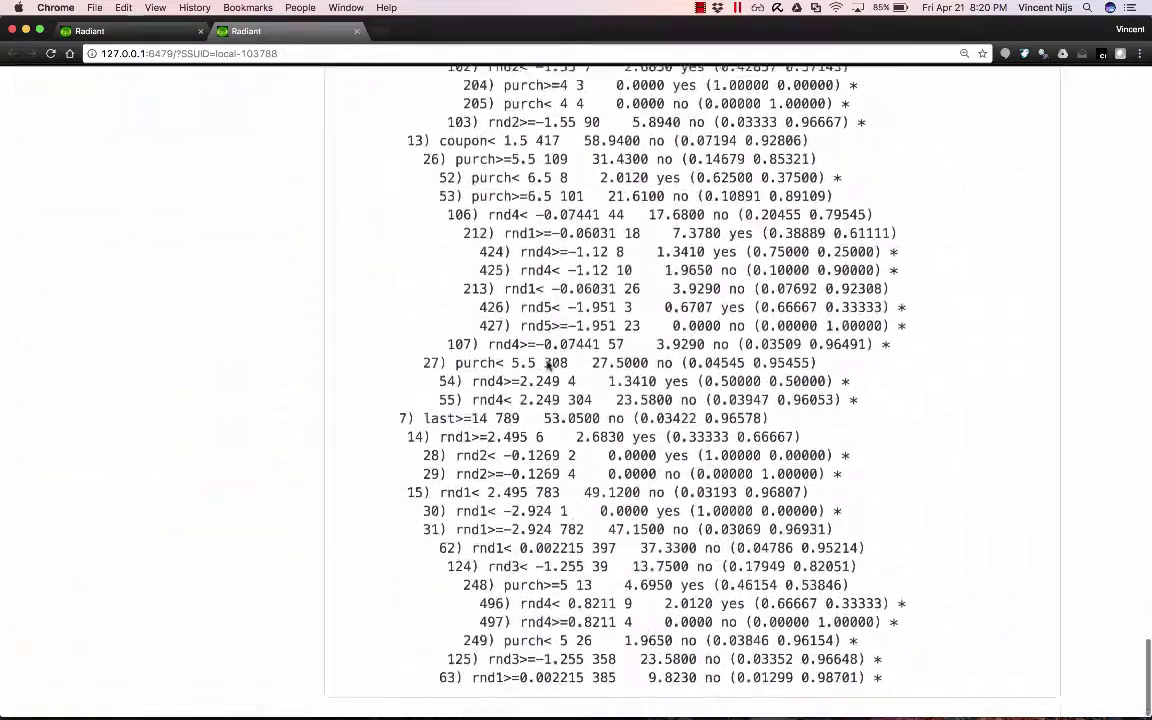
{"action": "scroll", "coordinate": [547, 366], "scroll_direction": "up", "scroll_amount": 8}
{"action": "scroll", "coordinate": [547, 366], "scroll_direction": "up", "scroll_amount": 20}
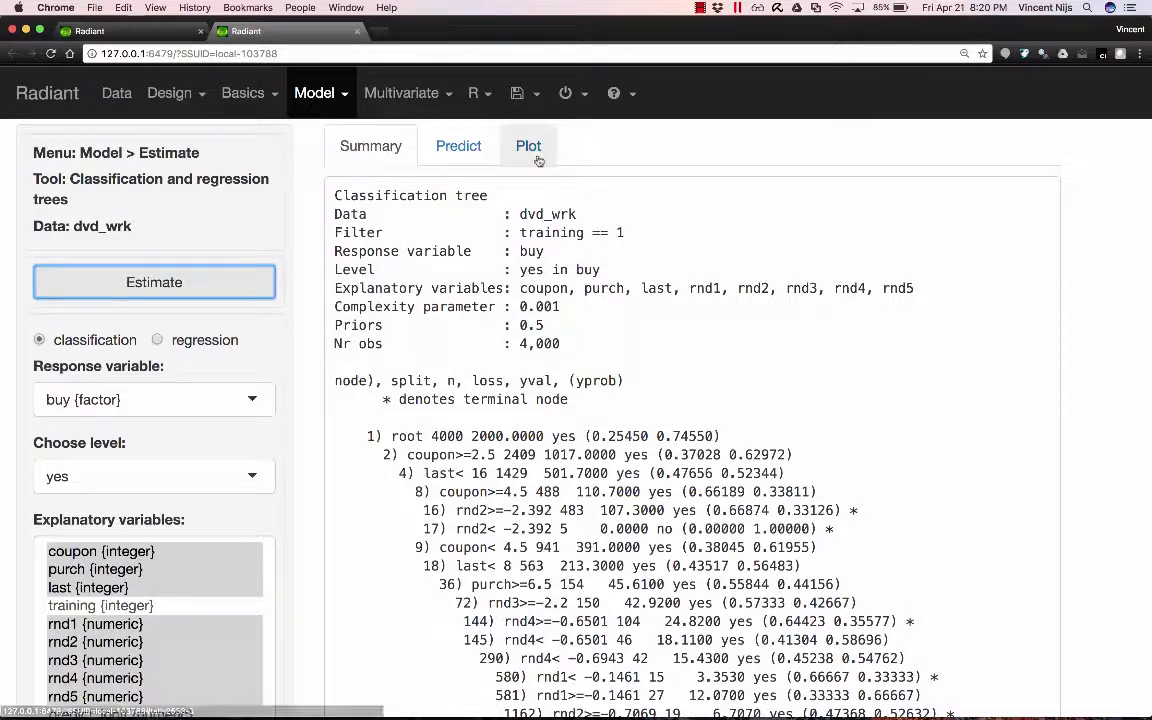
Plot the classification tree as a Tree diagram and view the whole heavily branched tree.
{"action": "left_click", "coordinate": [528, 147]}
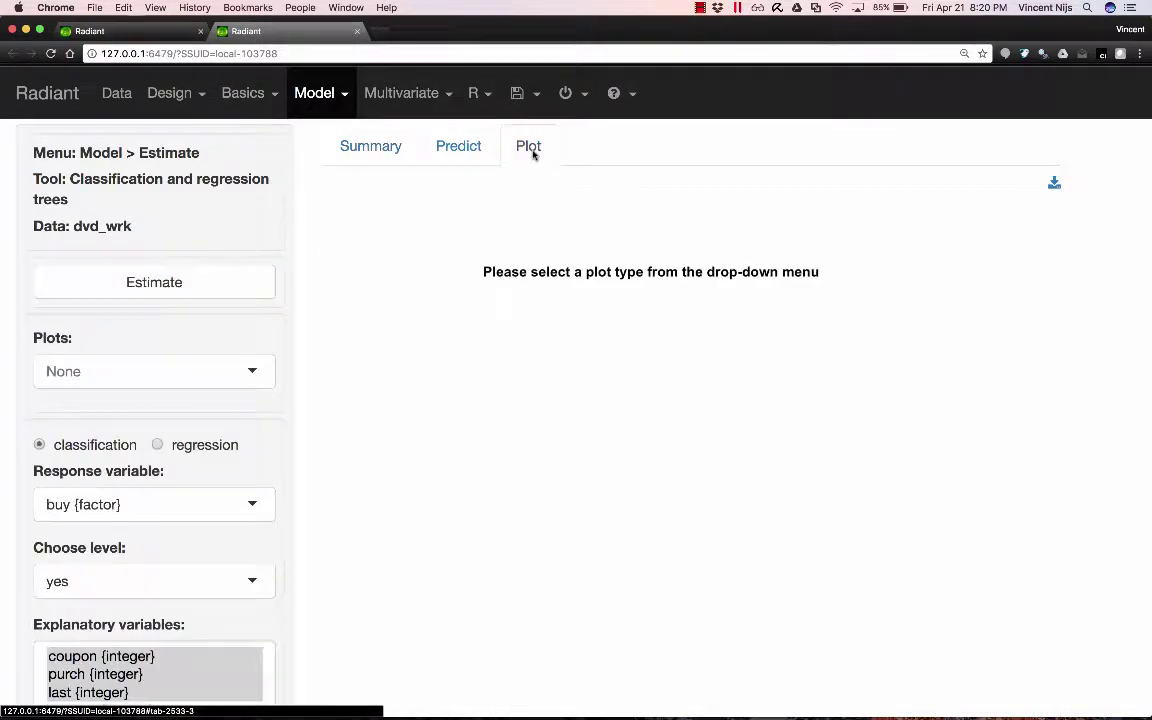
{"action": "left_click", "coordinate": [147, 371]}
{"action": "left_click", "coordinate": [96, 440]}
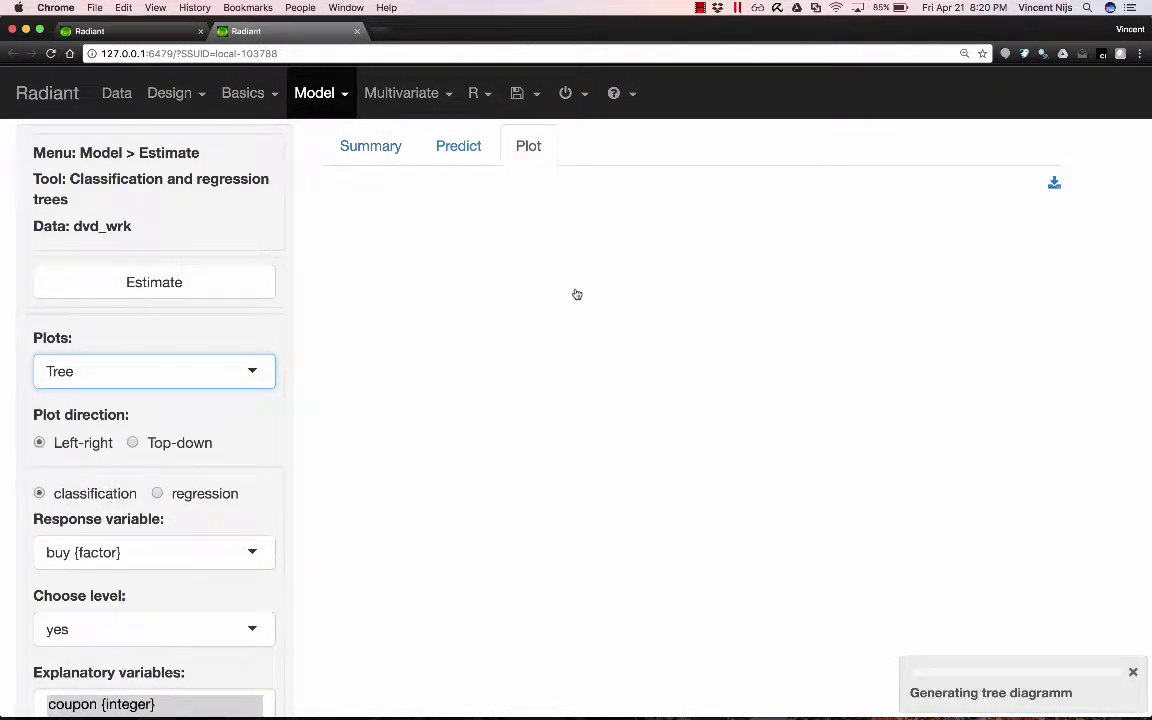
{"action": "scroll", "coordinate": [713, 268], "scroll_direction": "down", "scroll_amount": 10}
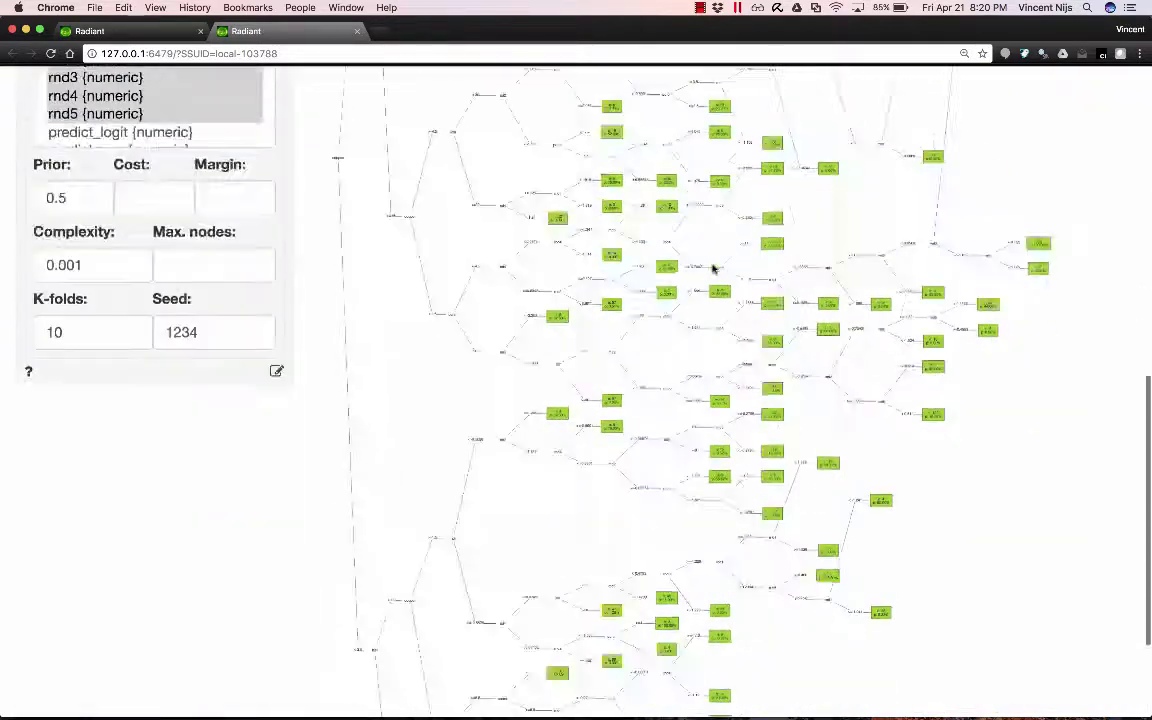
{"action": "scroll", "coordinate": [713, 268], "scroll_direction": "up", "scroll_amount": 10}
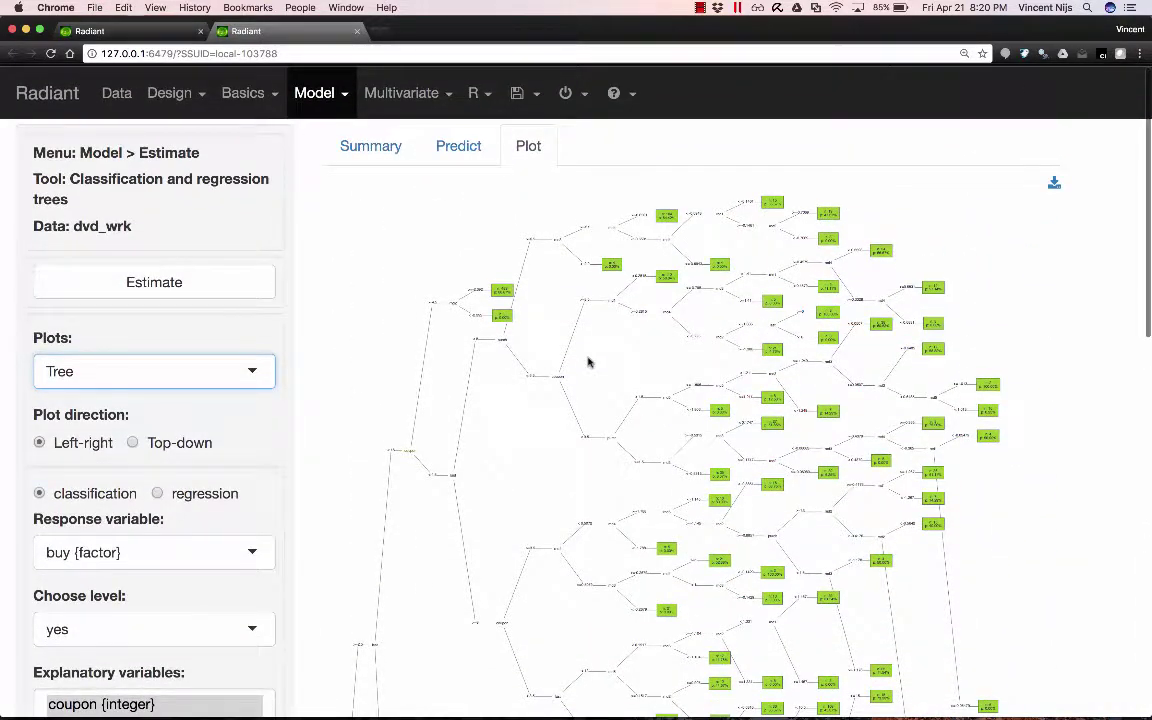
{"action": "scroll", "coordinate": [588, 362], "scroll_direction": "up", "scroll_amount": 5}
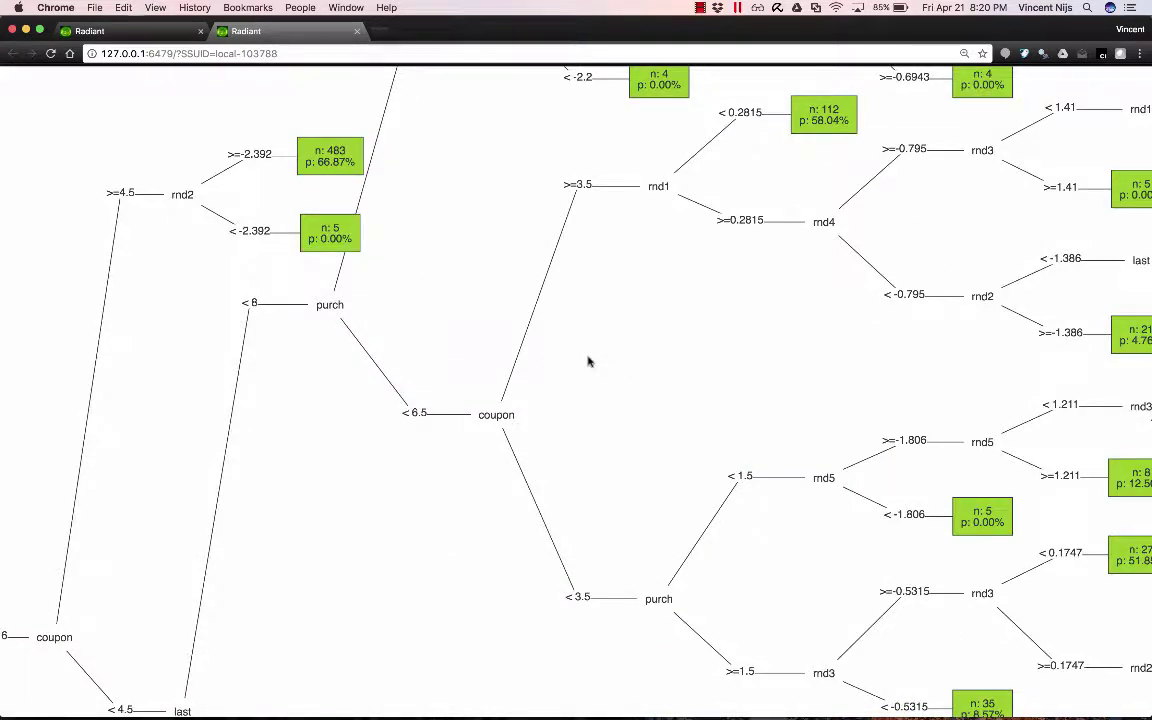
{"action": "scroll", "coordinate": [588, 362], "scroll_direction": "up", "scroll_amount": 4}
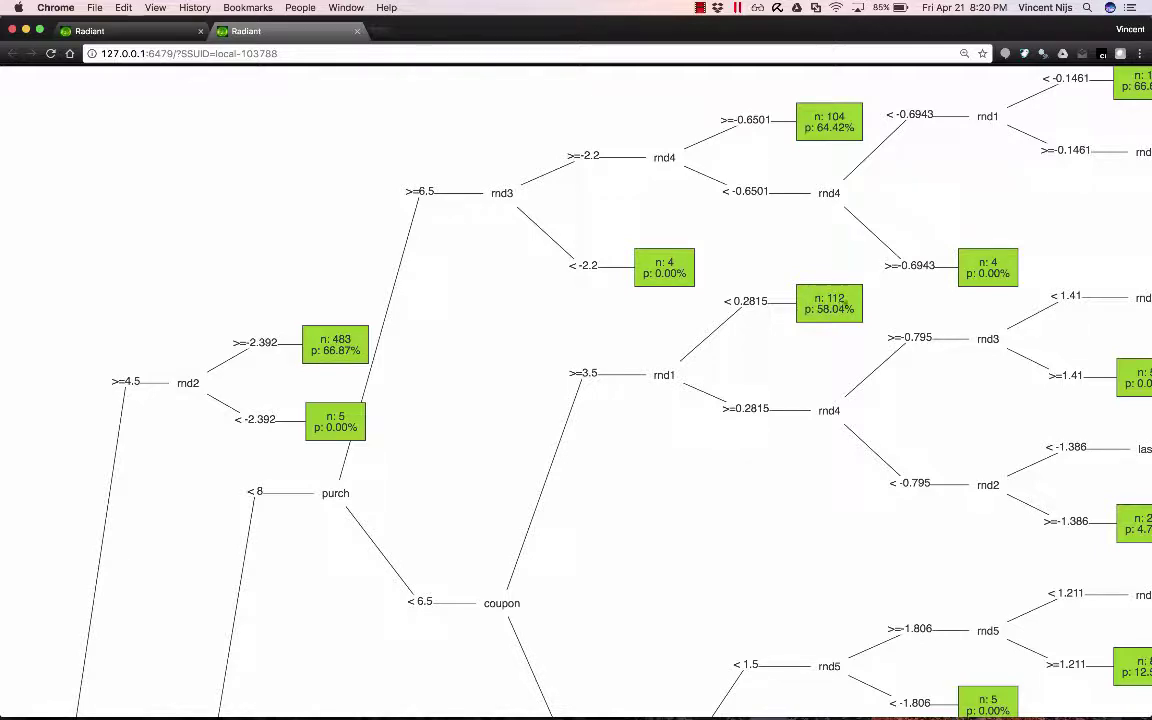
{"action": "scroll", "coordinate": [677, 494], "scroll_direction": "down", "scroll_amount": 5}
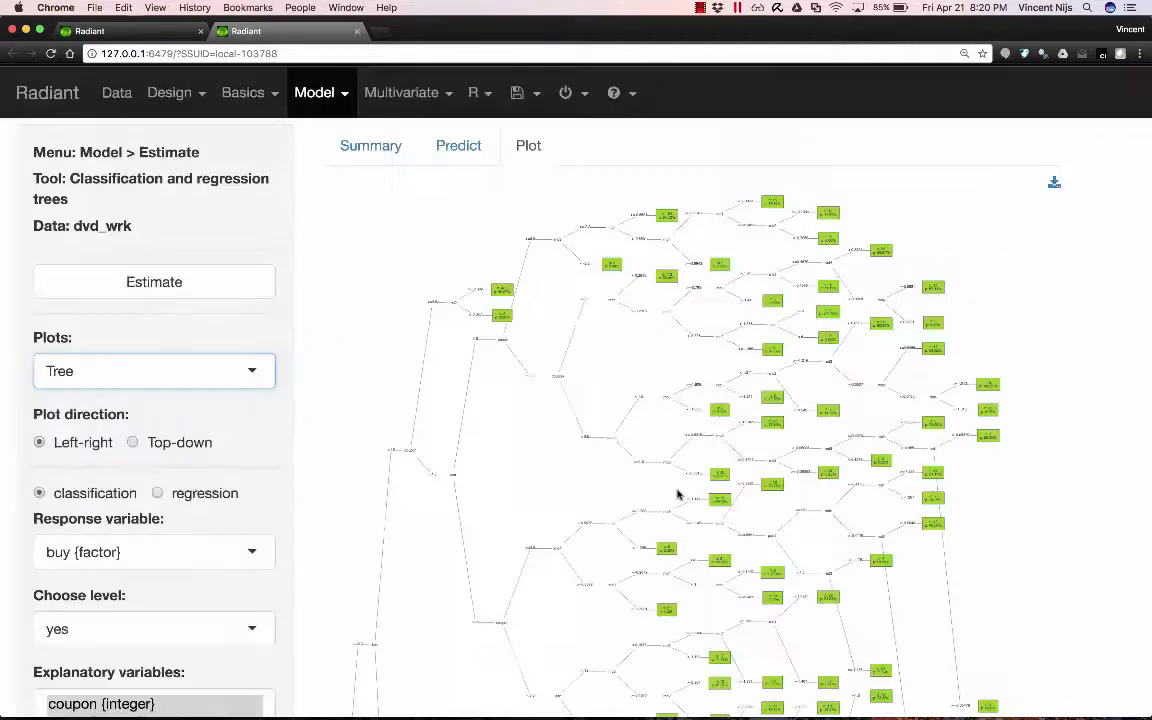
{"action": "left_click", "coordinate": [677, 494]}
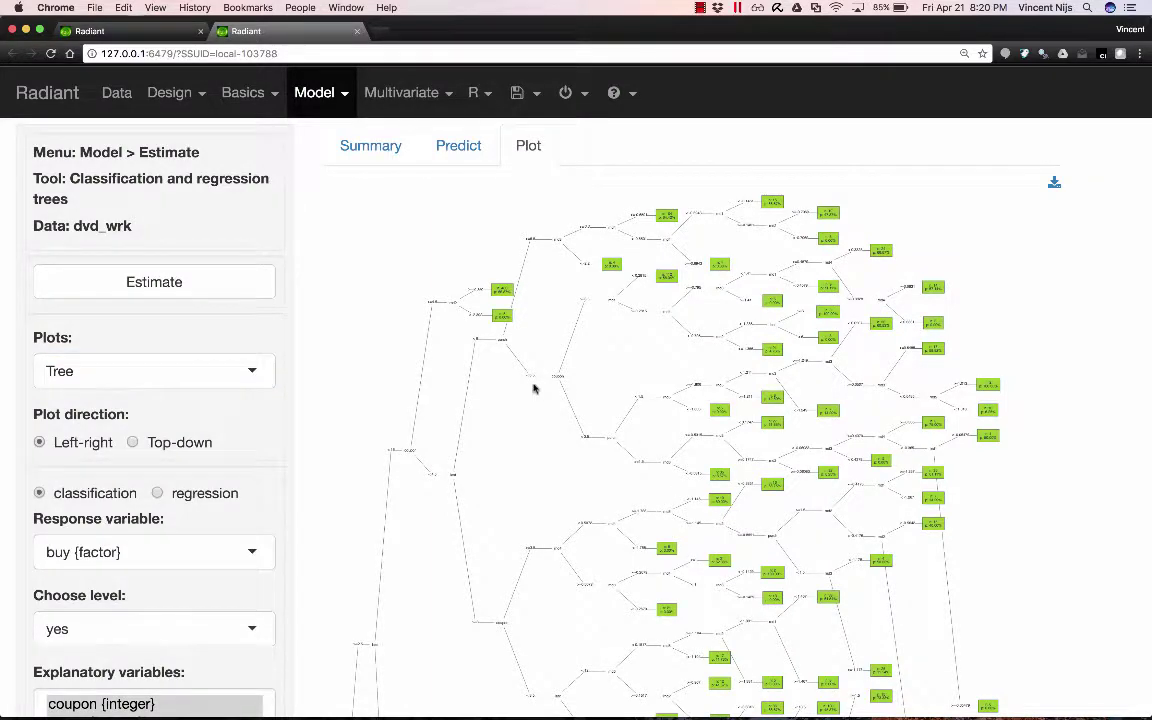
{"action": "scroll", "coordinate": [481, 457], "scroll_direction": "down", "scroll_amount": 4}
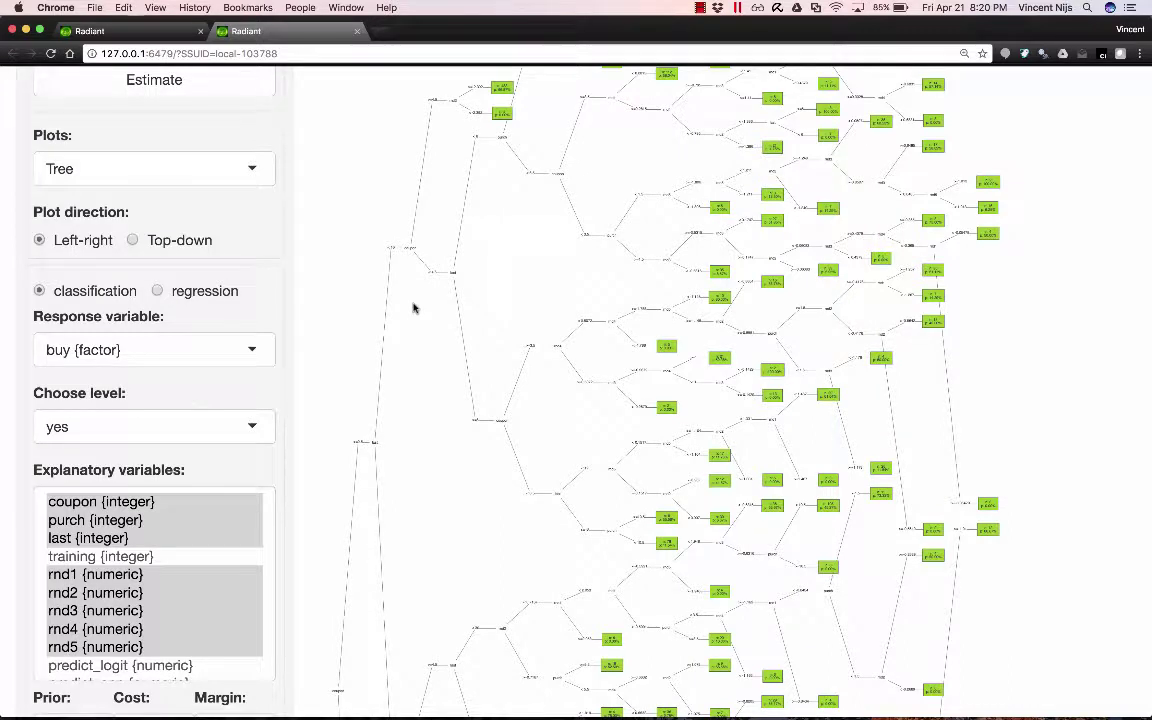
{"action": "mouse_move", "coordinate": [409, 246]}
Show the Prune plot, where cross-validation error is lowest at 4 nodes.
{"action": "left_click", "coordinate": [135, 172]}
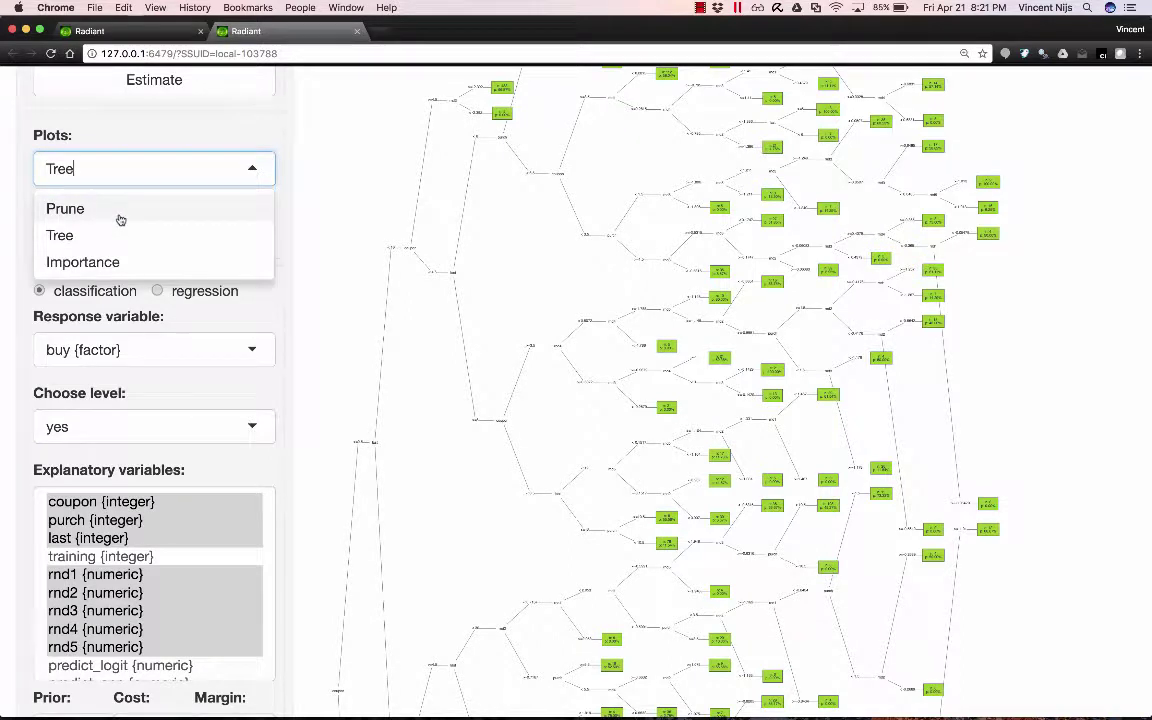
{"action": "left_click", "coordinate": [65, 209]}
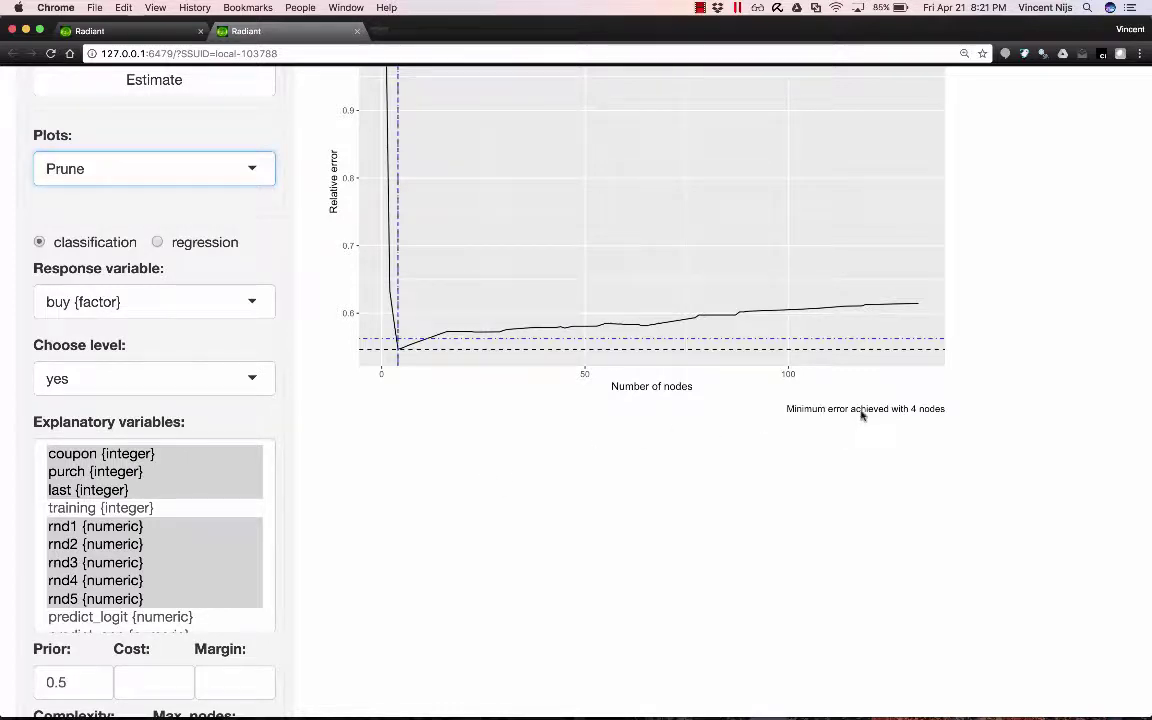
{"action": "scroll", "coordinate": [345, 514], "scroll_direction": "down", "scroll_amount": 4}
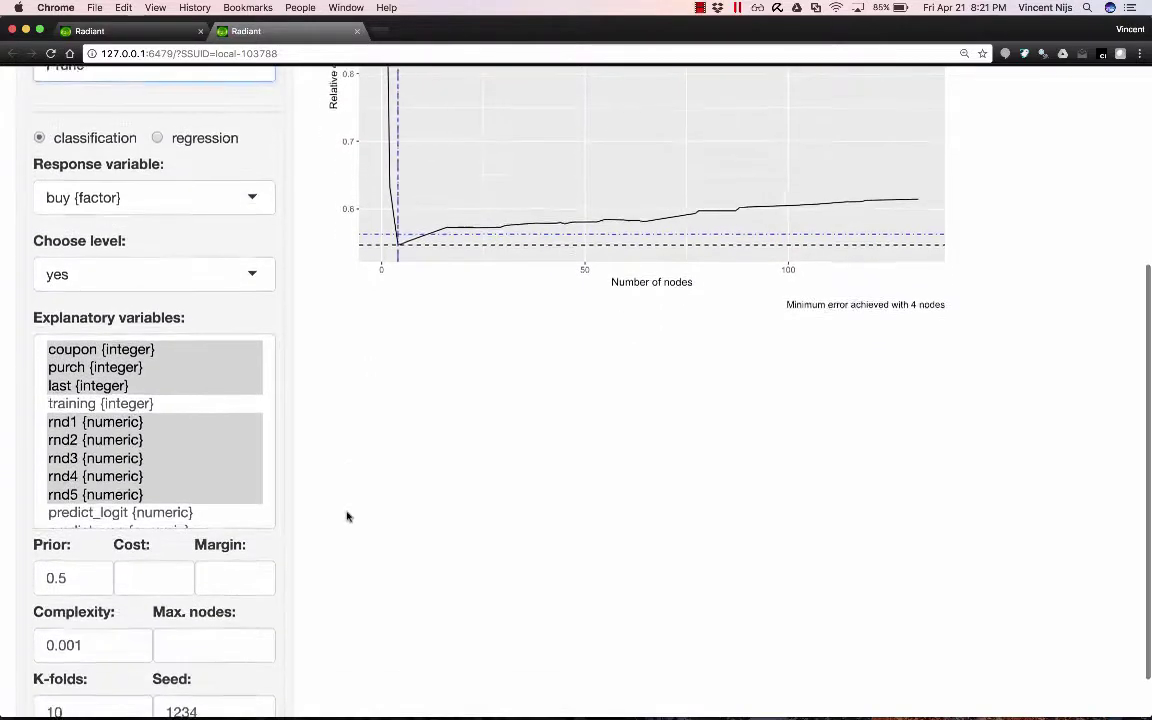
Limit the tree to a maximum of 4 nodes.
{"action": "left_click", "coordinate": [200, 590]}
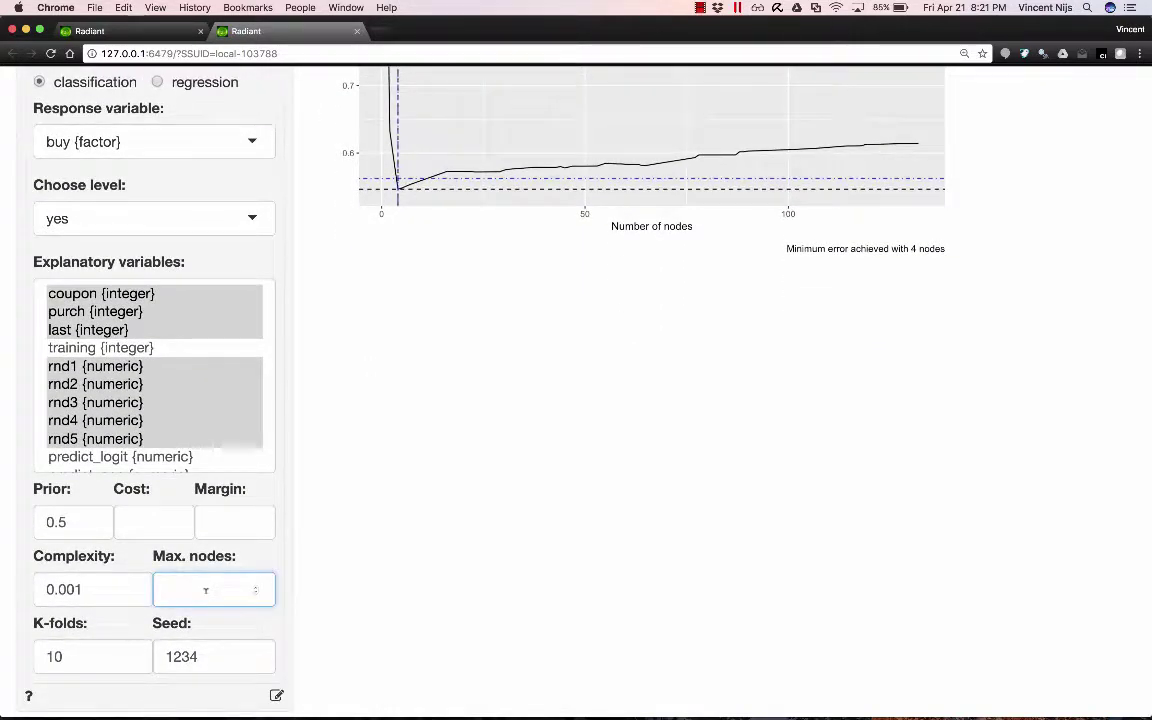
{"action": "type", "text": "4"}
{"action": "scroll", "coordinate": [446, 539], "scroll_direction": "up", "scroll_amount": 4}
{"action": "scroll", "coordinate": [446, 539], "scroll_direction": "up", "scroll_amount": 4}
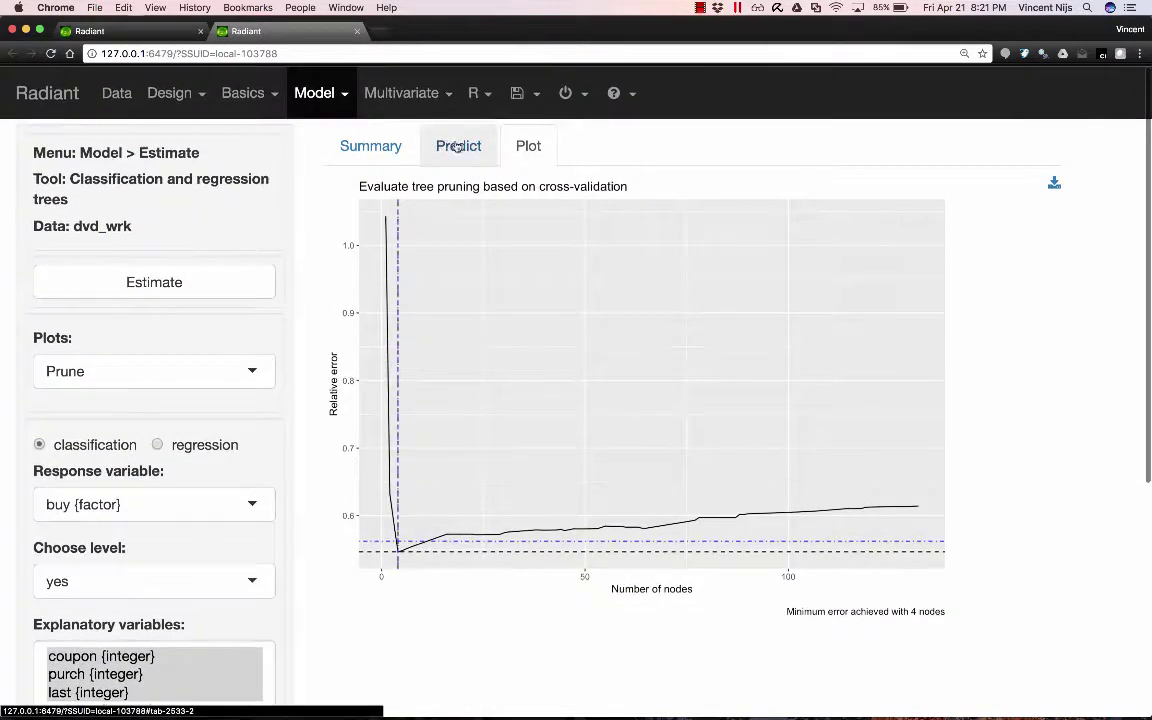
Predict buy for all dvd_wrk rows with the large tree and store them as predict_crtree_large.
{"action": "left_click", "coordinate": [459, 147]}
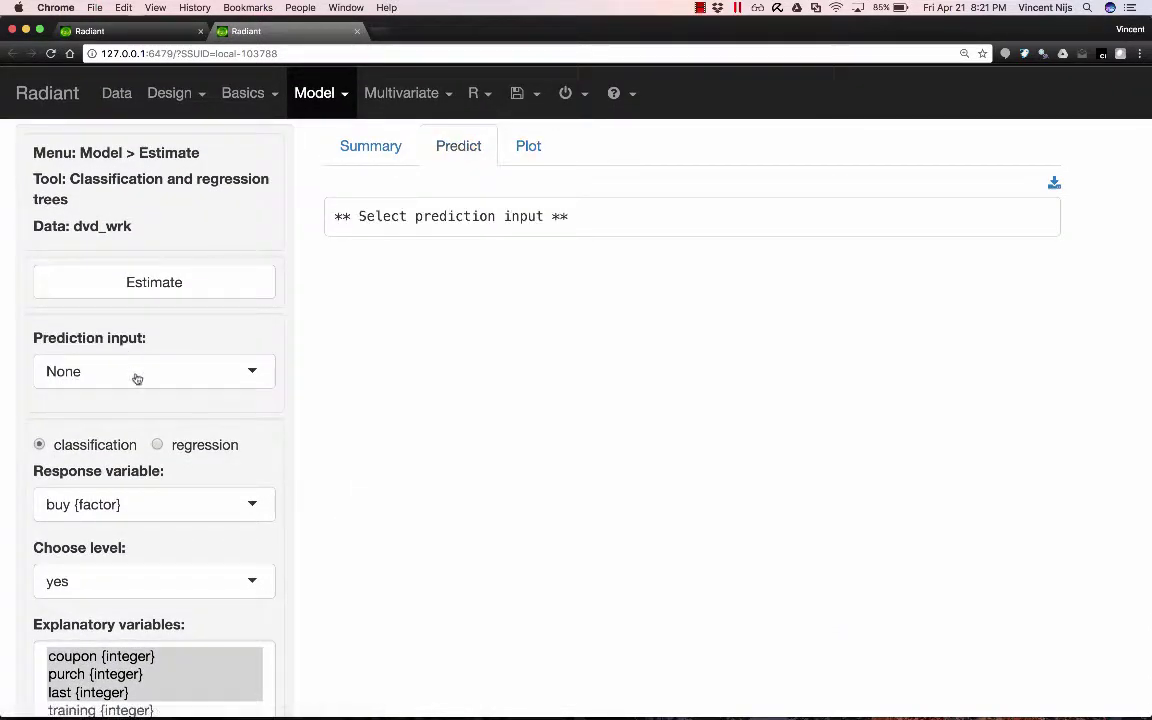
{"action": "left_click", "coordinate": [205, 370]}
{"action": "left_click", "coordinate": [103, 438]}
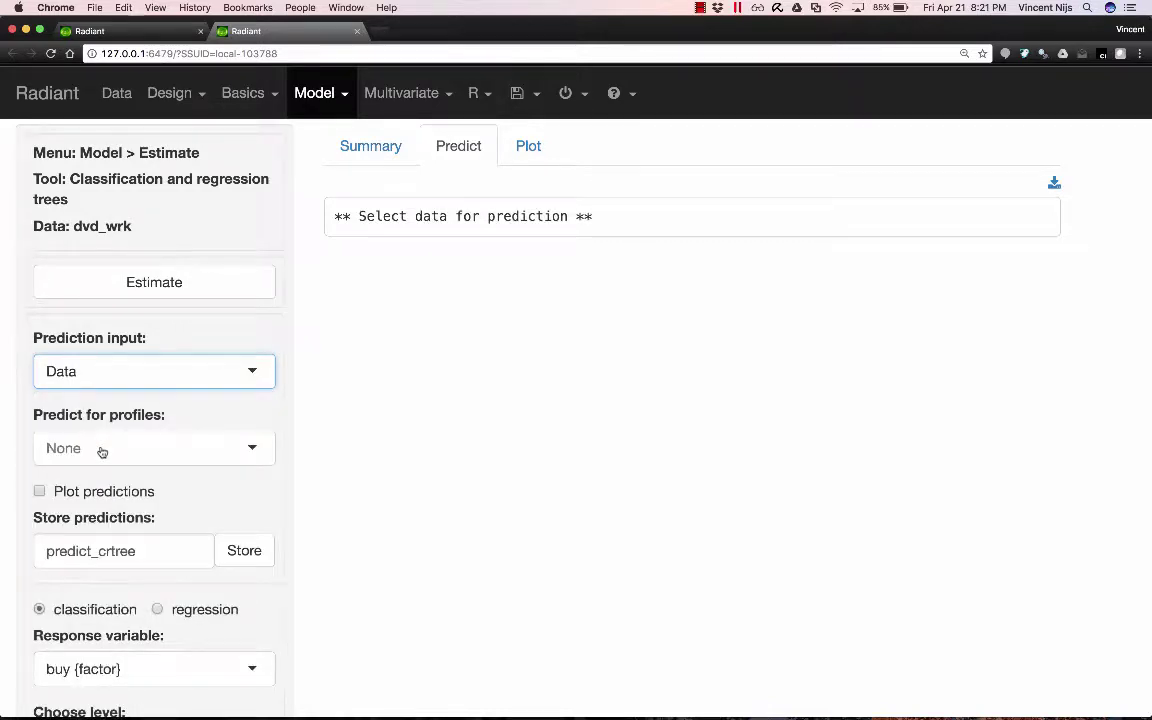
{"action": "left_click", "coordinate": [101, 450]}
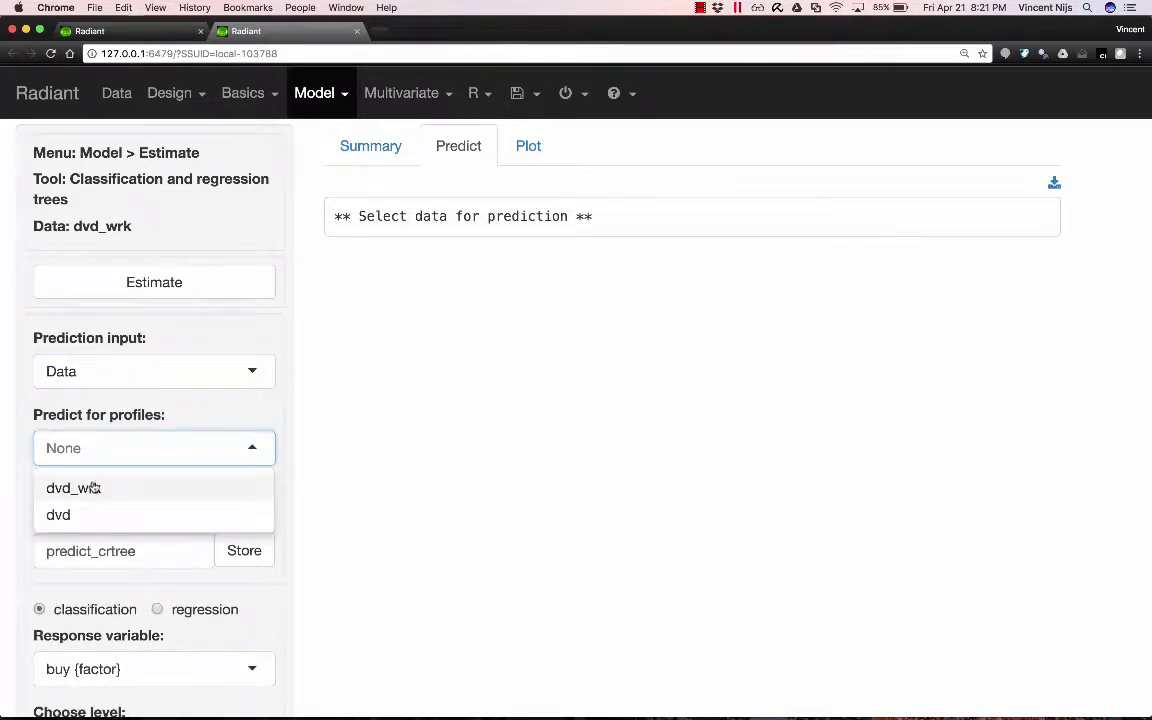
{"action": "left_click", "coordinate": [93, 487]}
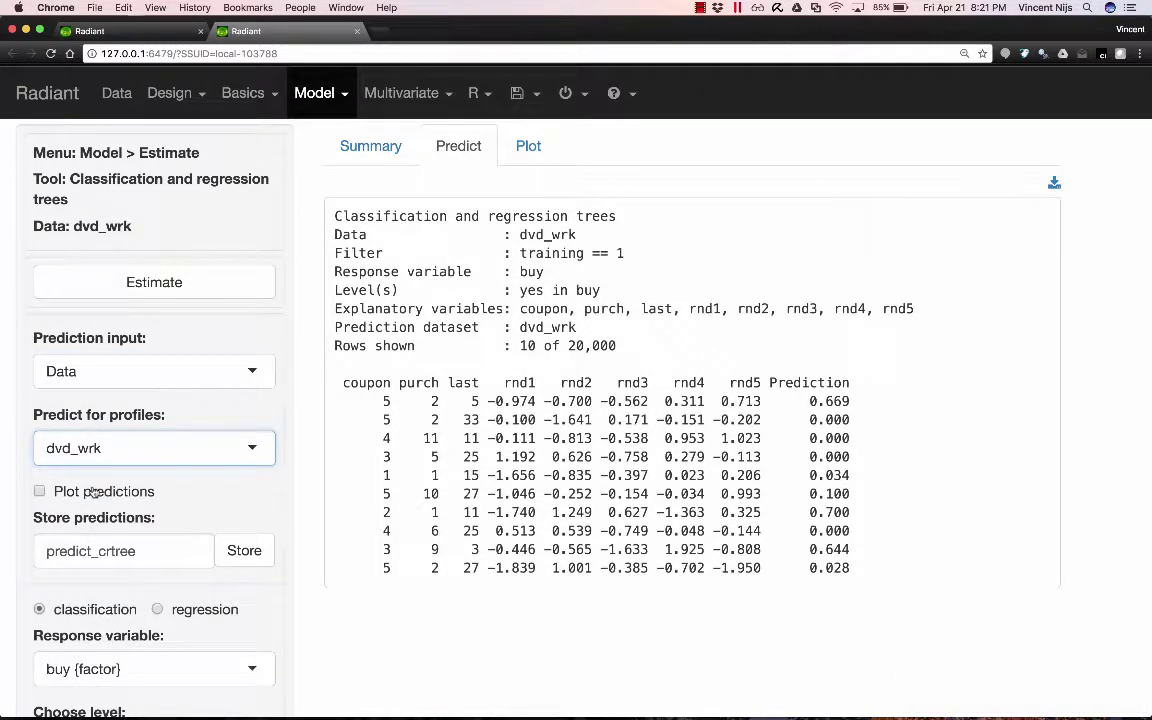
{"action": "left_click", "coordinate": [143, 551]}
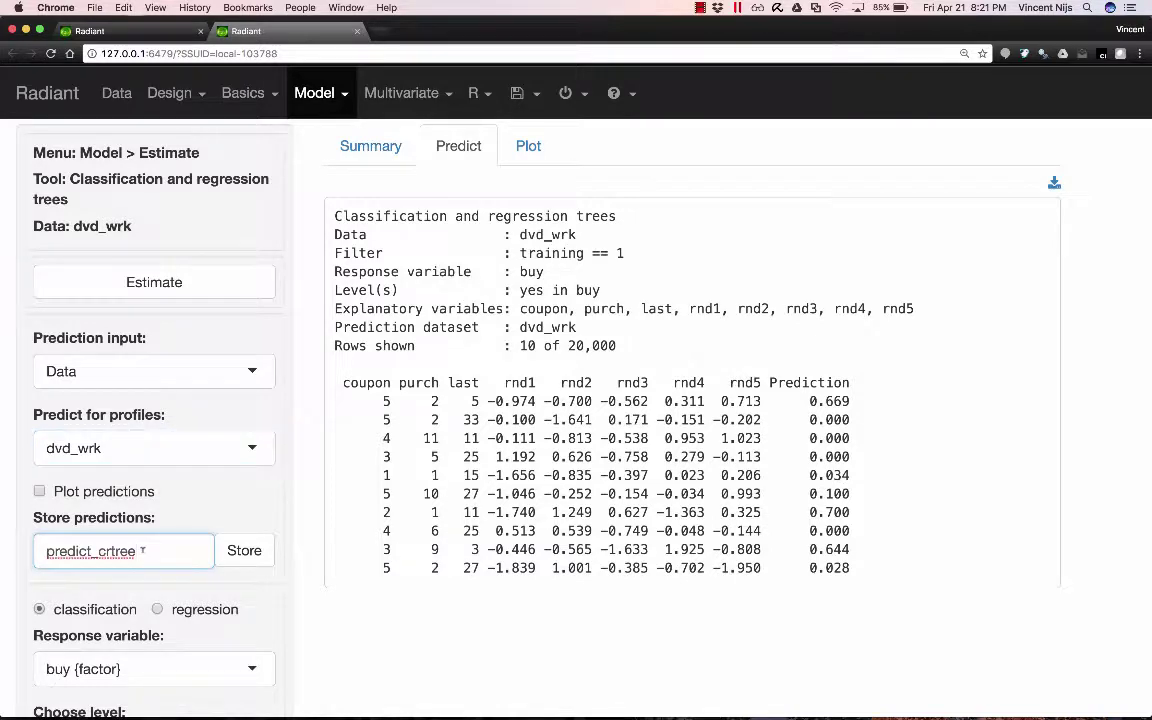
{"action": "type", "text": "_large"}
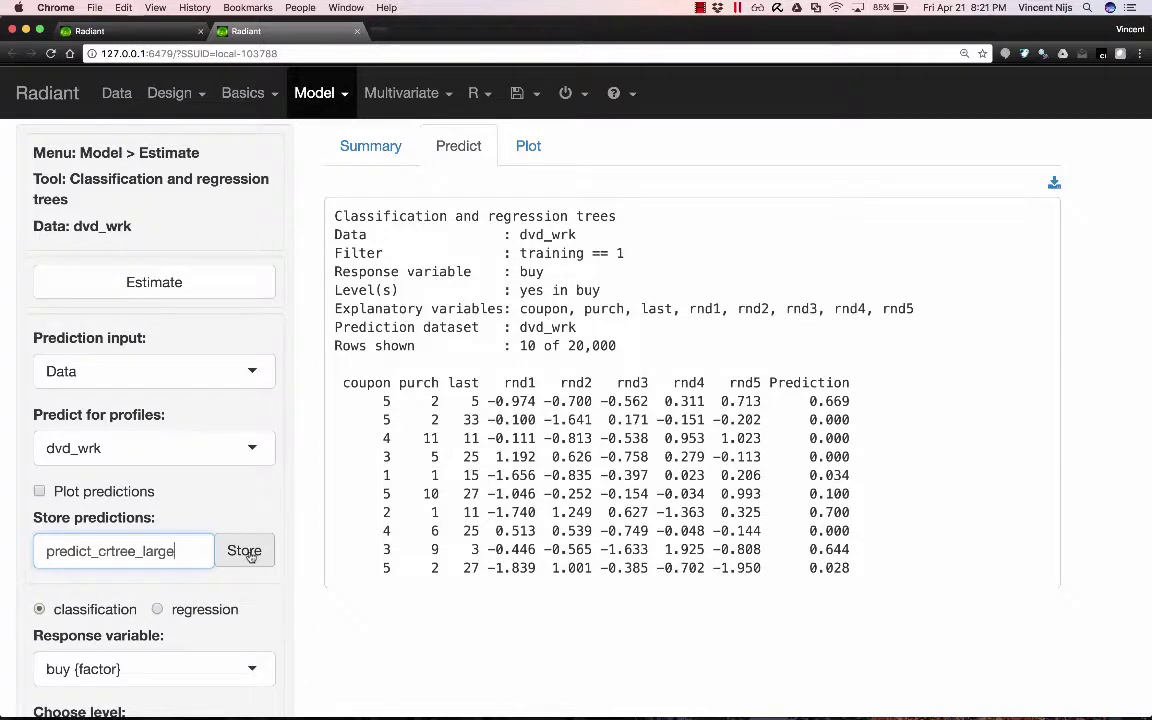
{"action": "left_click", "coordinate": [244, 551]}
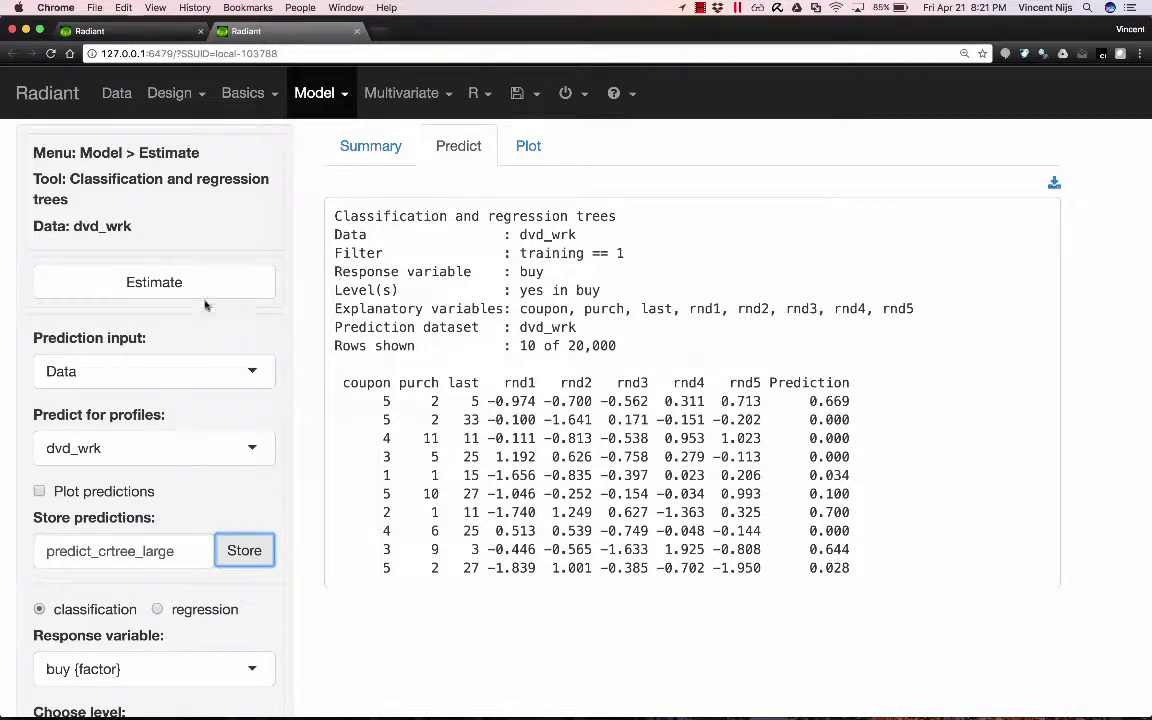
Re-estimate the tree capped at 4 nodes and review its summary.
{"action": "left_click", "coordinate": [156, 284]}
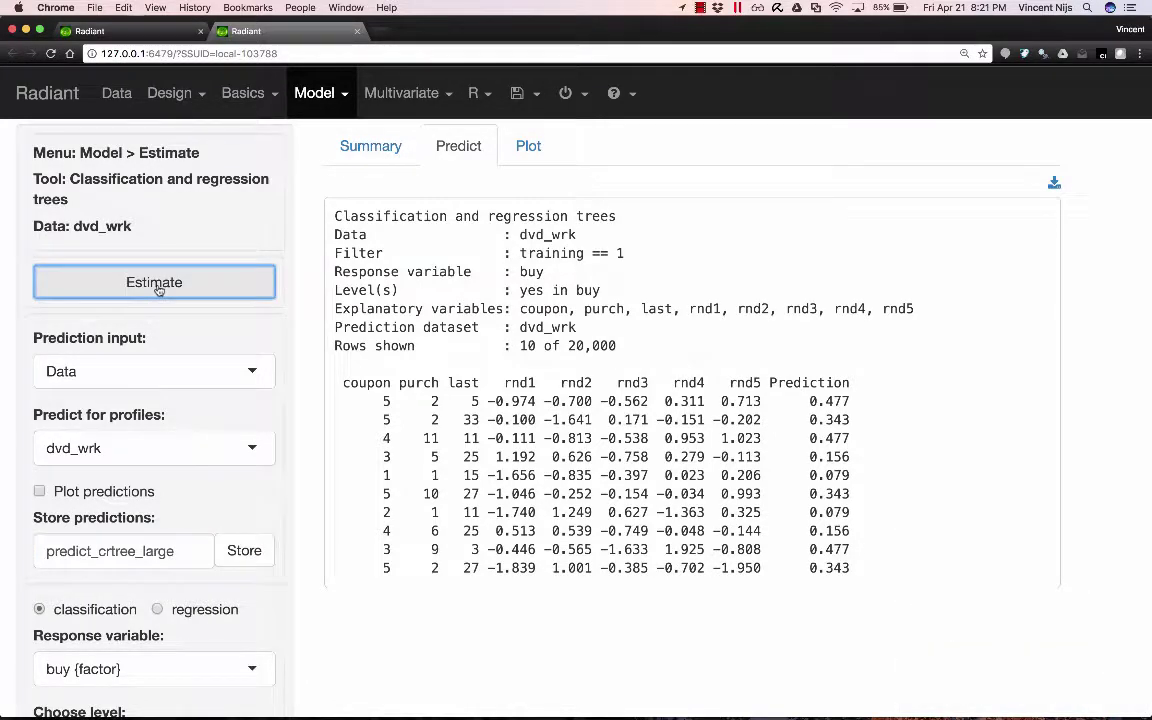
{"action": "left_click", "coordinate": [340, 150]}
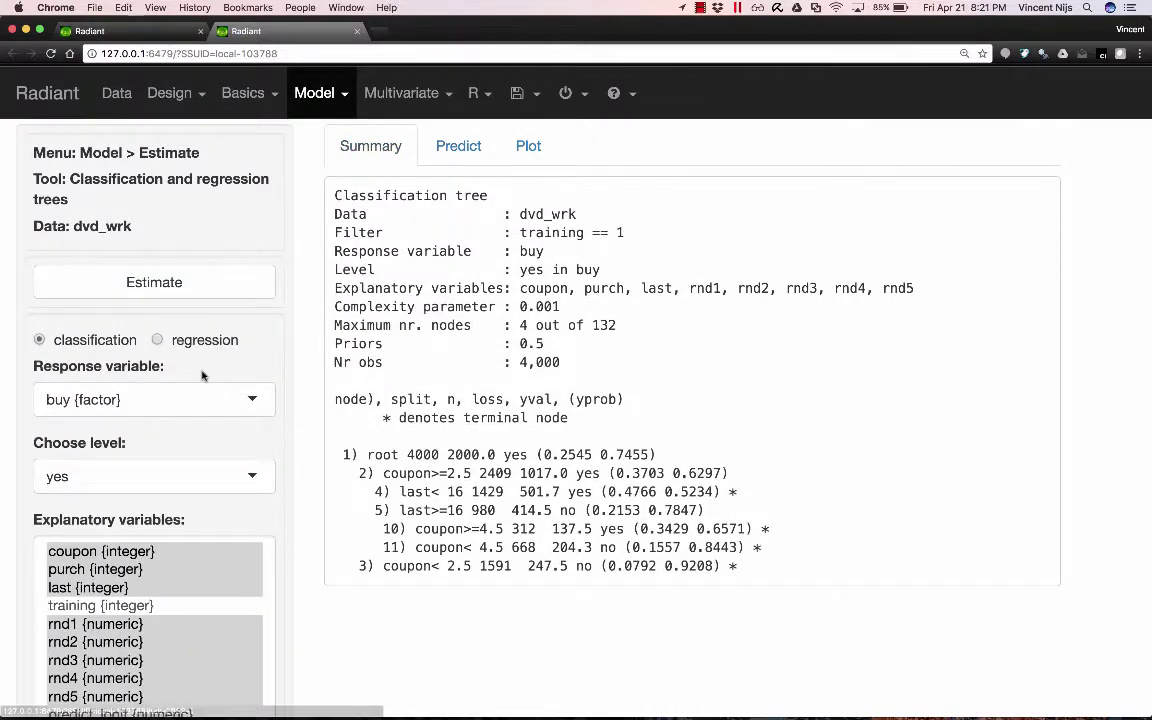
{"action": "scroll", "coordinate": [201, 375], "scroll_direction": "down", "scroll_amount": 5}
{"action": "scroll", "coordinate": [424, 460], "scroll_direction": "up", "scroll_amount": 5}
Store the pruned tree's dvd_wrk predictions as predict_crtree.
{"action": "left_click", "coordinate": [459, 145]}
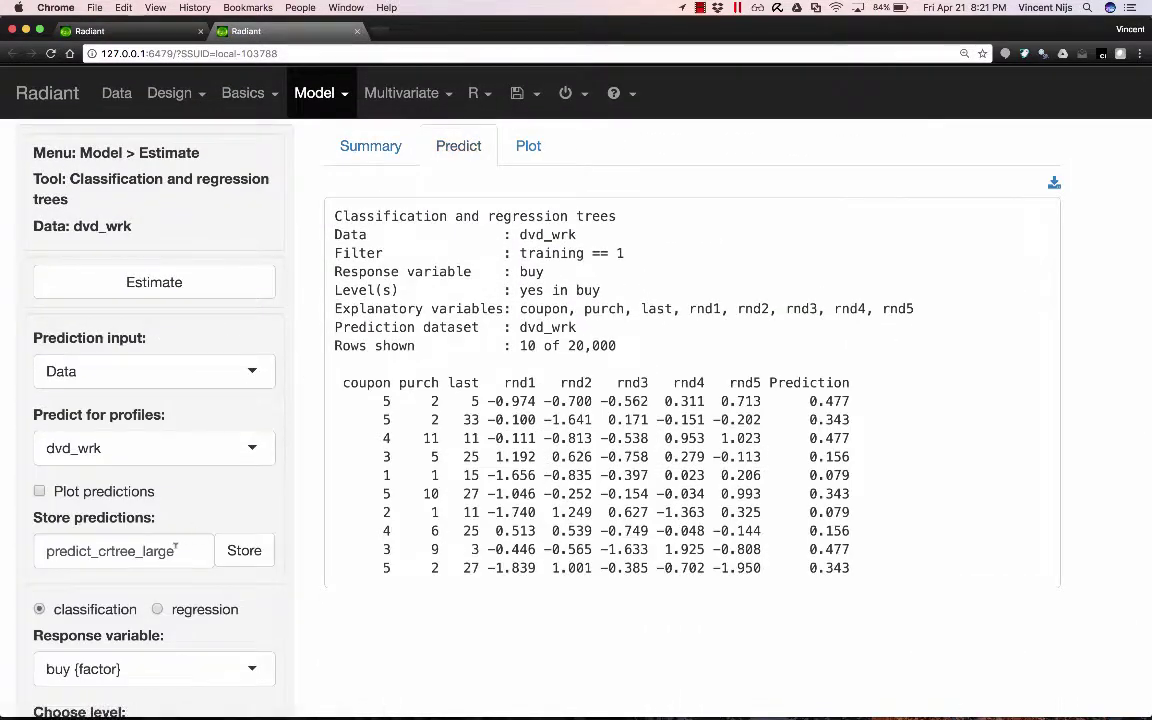
{"action": "left_click", "coordinate": [177, 550]}
{"action": "key", "text": "BackSpace"}
{"action": "key", "text": "BackSpace"}
{"action": "key", "text": "BackSpace"}
{"action": "key", "text": "BackSpace"}
{"action": "key", "text": "BackSpace"}
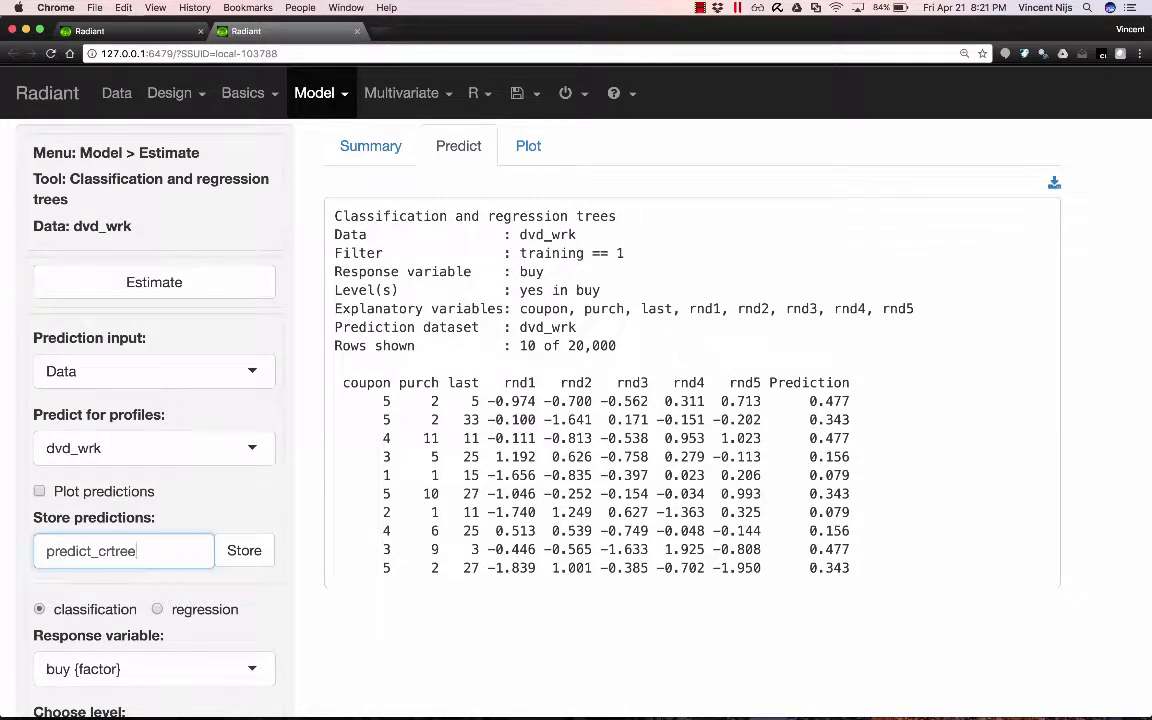
{"action": "left_click", "coordinate": [246, 551]}
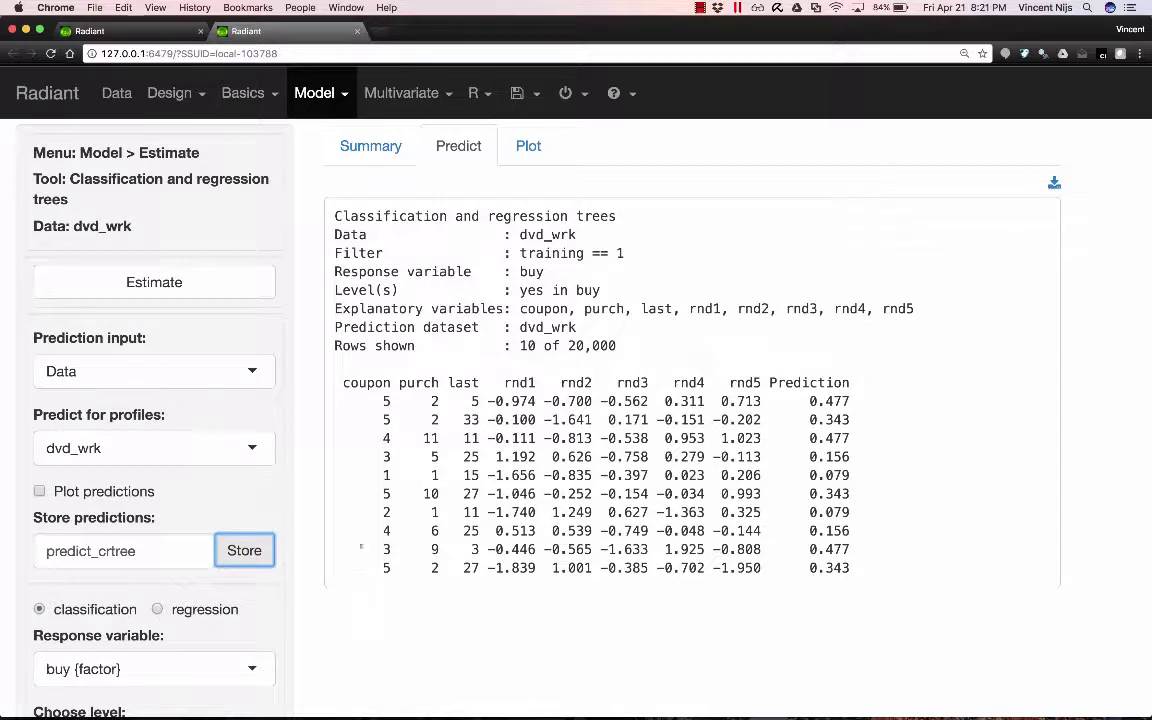
Open the Evaluate classification tool for dvd_wrk and review its settings.
{"action": "scroll", "coordinate": [432, 439], "scroll_direction": "down", "scroll_amount": 3}
{"action": "scroll", "coordinate": [430, 437], "scroll_direction": "down", "scroll_amount": 1}
{"action": "scroll", "coordinate": [430, 437], "scroll_direction": "up", "scroll_amount": 4}
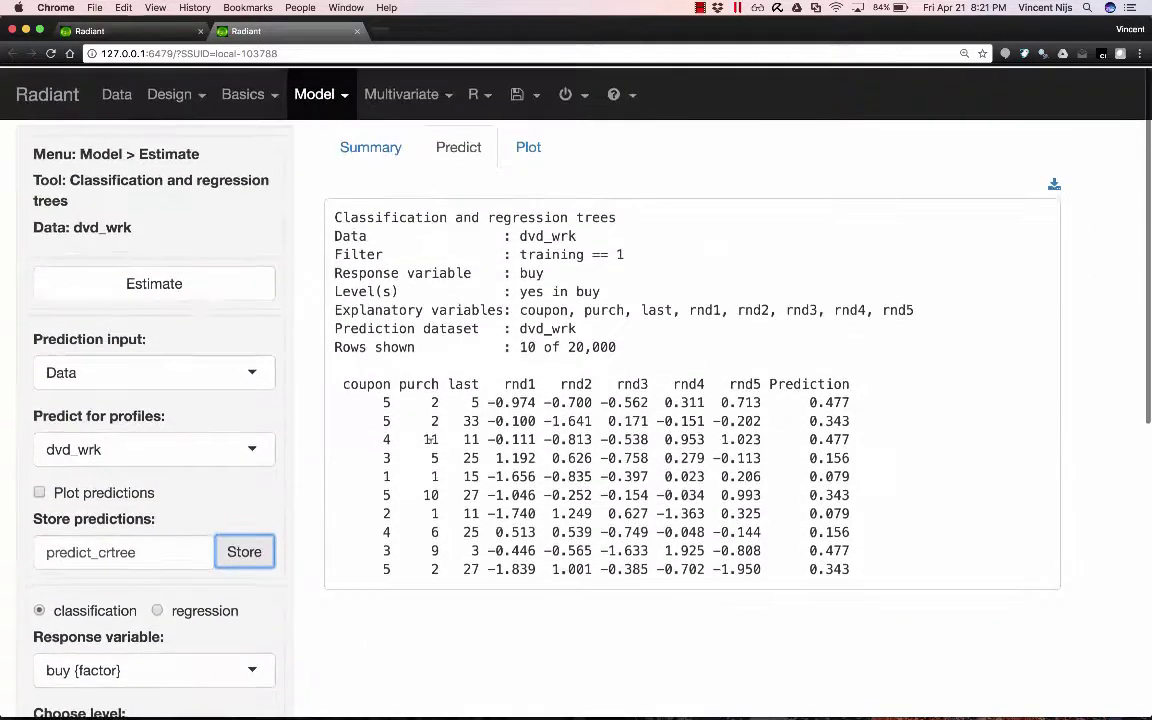
{"action": "left_click", "coordinate": [322, 94]}
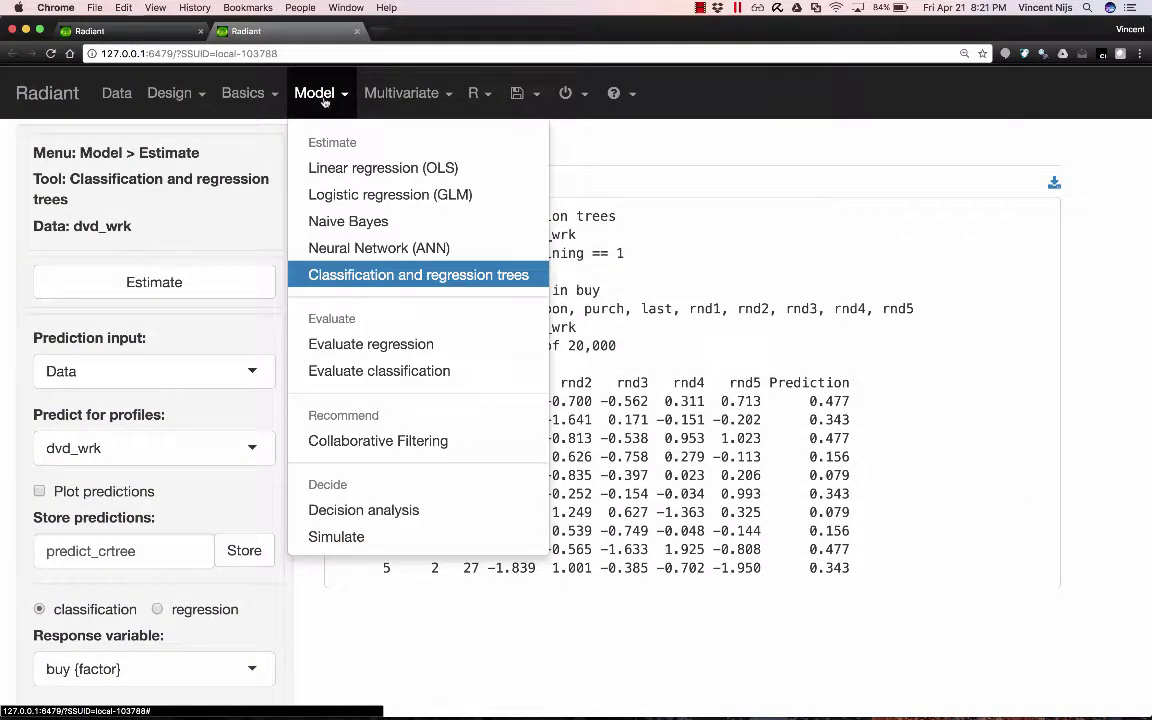
{"action": "left_click", "coordinate": [357, 372]}
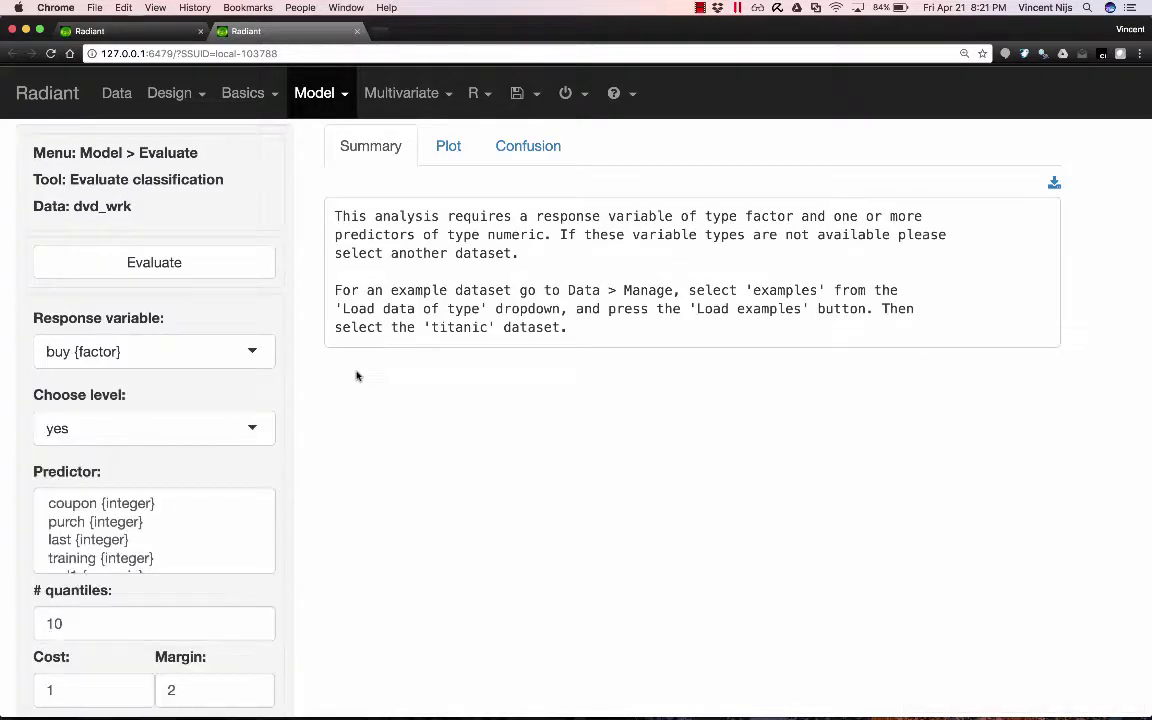
{"action": "scroll", "coordinate": [371, 423], "scroll_direction": "down", "scroll_amount": 2}
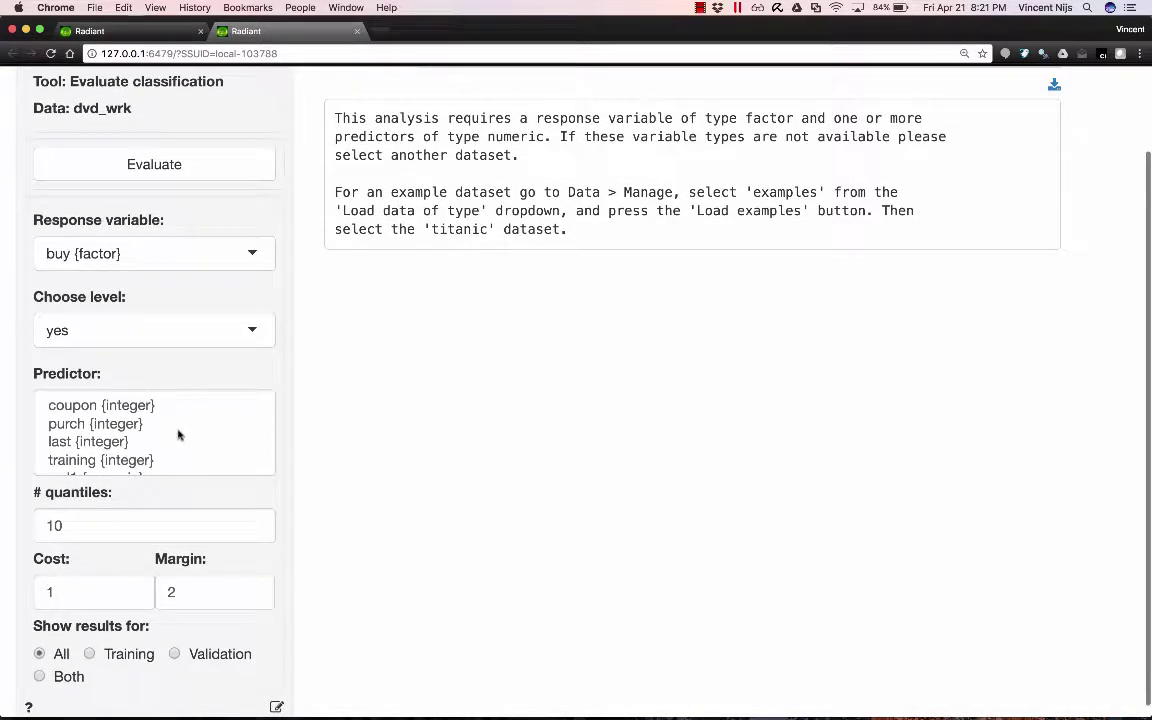
{"action": "scroll", "coordinate": [178, 434], "scroll_direction": "down", "scroll_amount": 5}
{"action": "scroll", "coordinate": [178, 434], "scroll_direction": "down", "scroll_amount": 4}
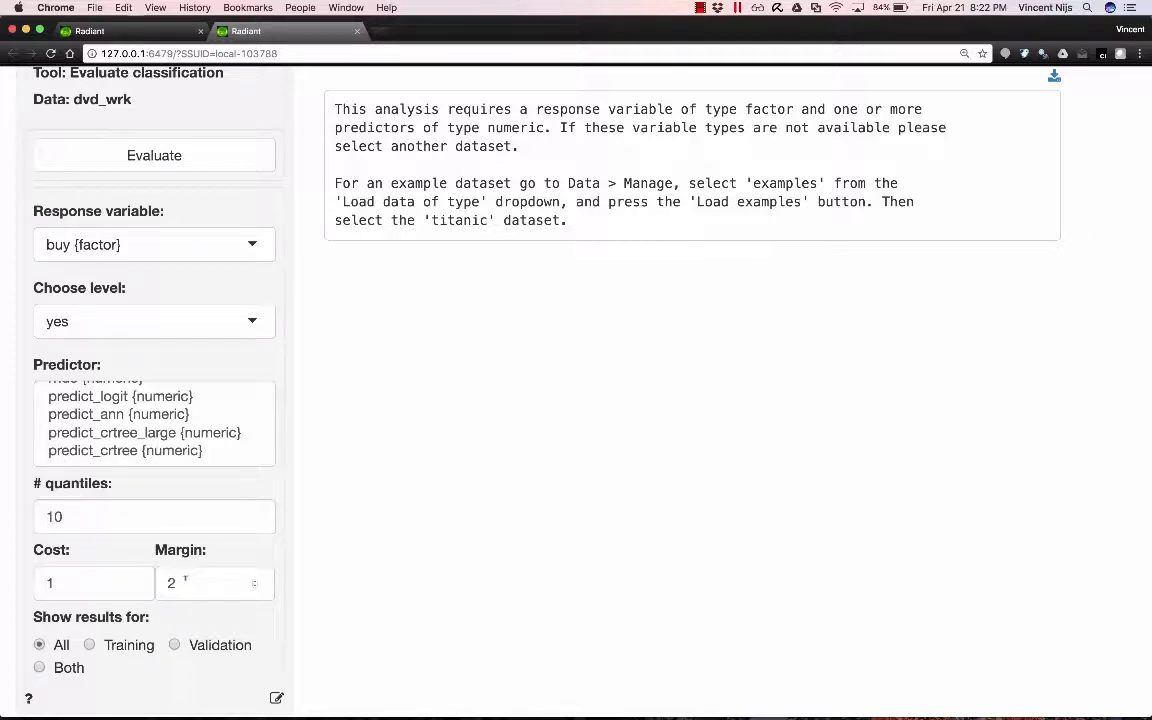
Set the margin to 8 and show results for Both training and validation.
{"action": "left_click", "coordinate": [185, 579]}
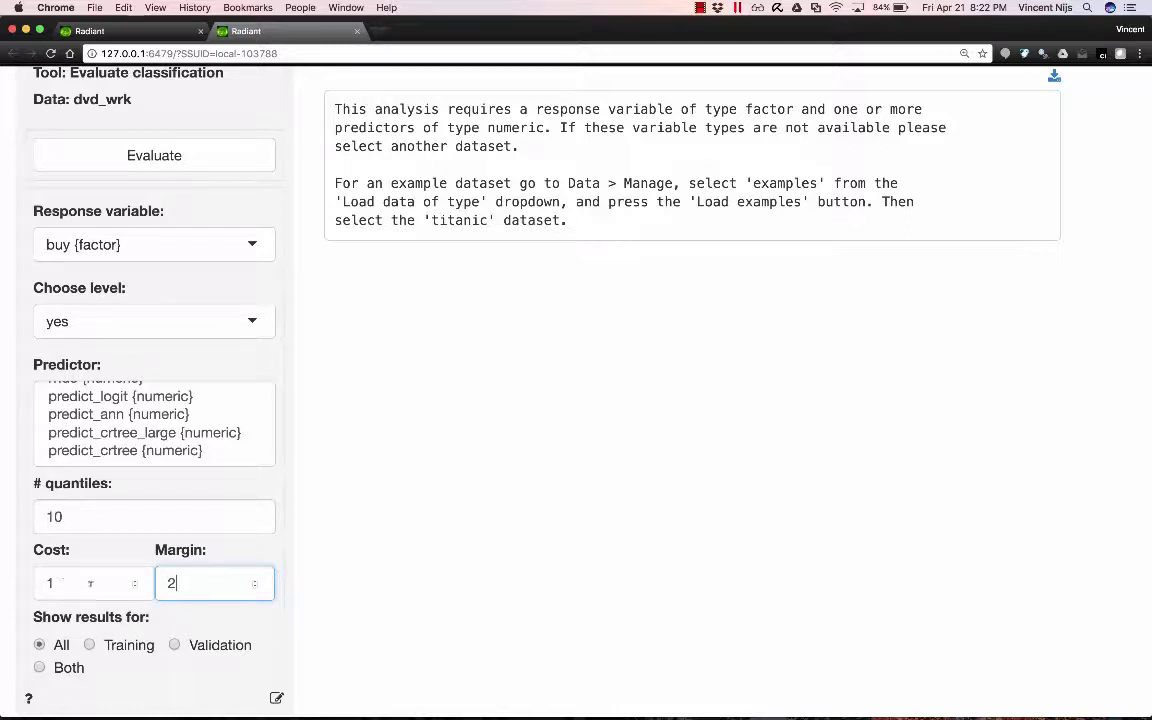
{"action": "key", "text": "BackSpace"}
{"action": "type", "text": "8"}
{"action": "left_click", "coordinate": [64, 670]}
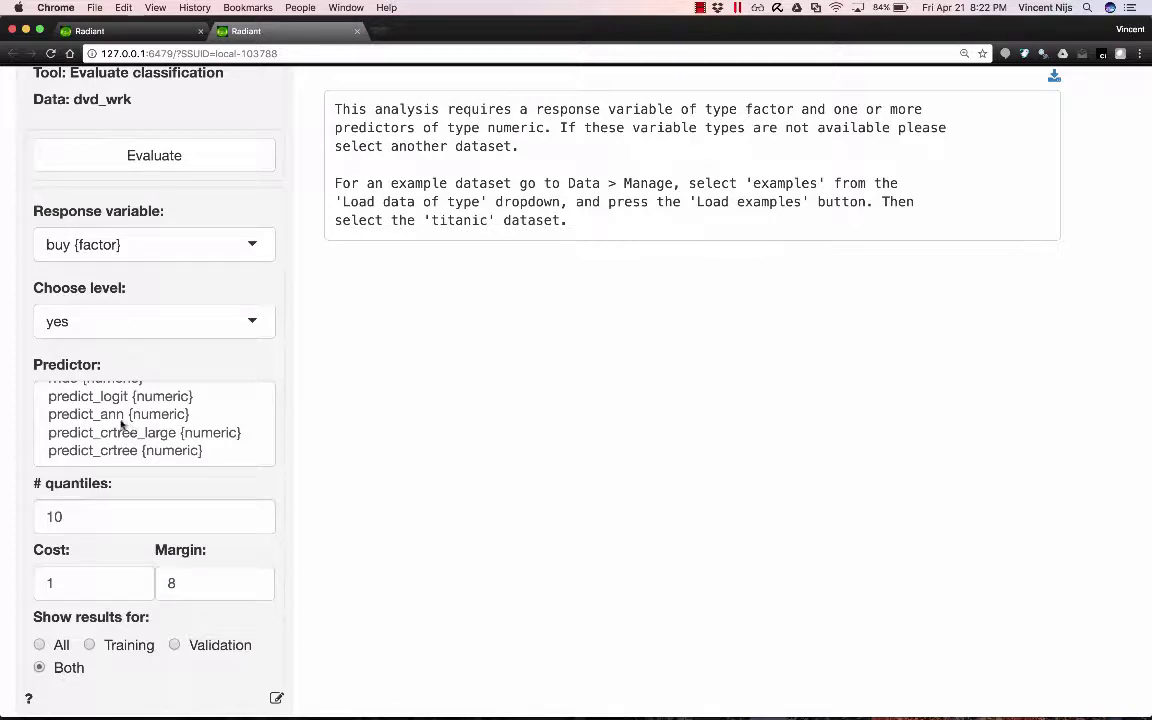
Evaluate predict_ann as the predictor and review the results.
{"action": "left_click", "coordinate": [102, 415]}
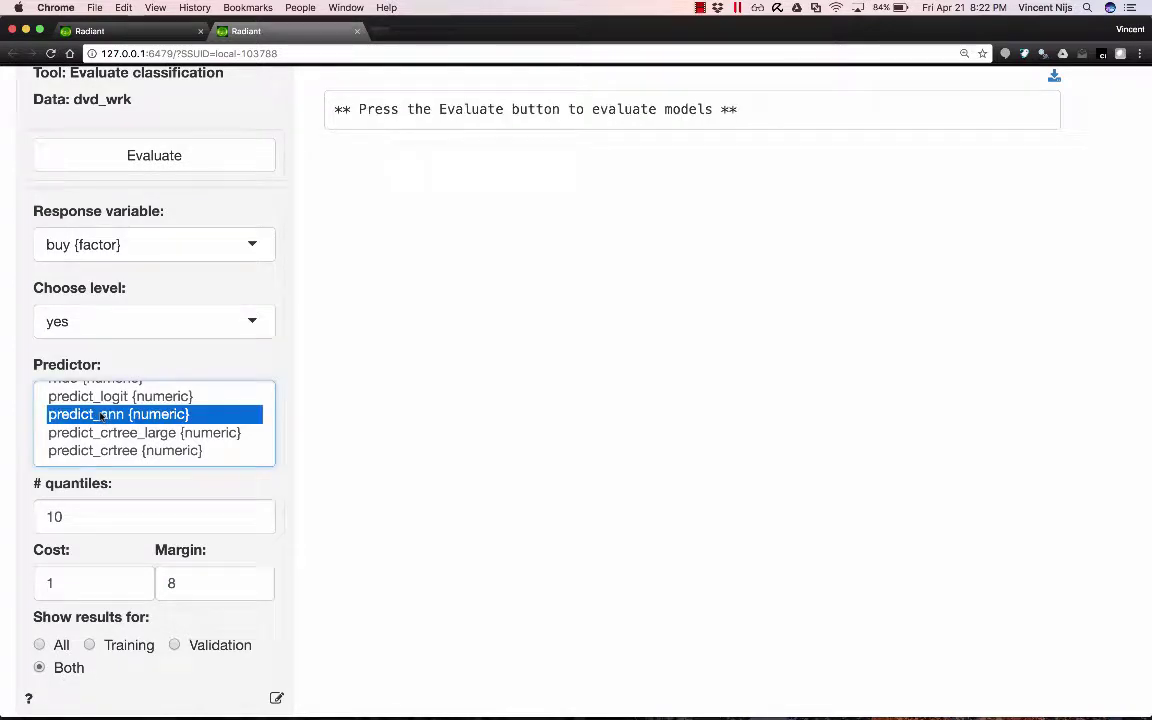
{"action": "left_click", "coordinate": [167, 163]}
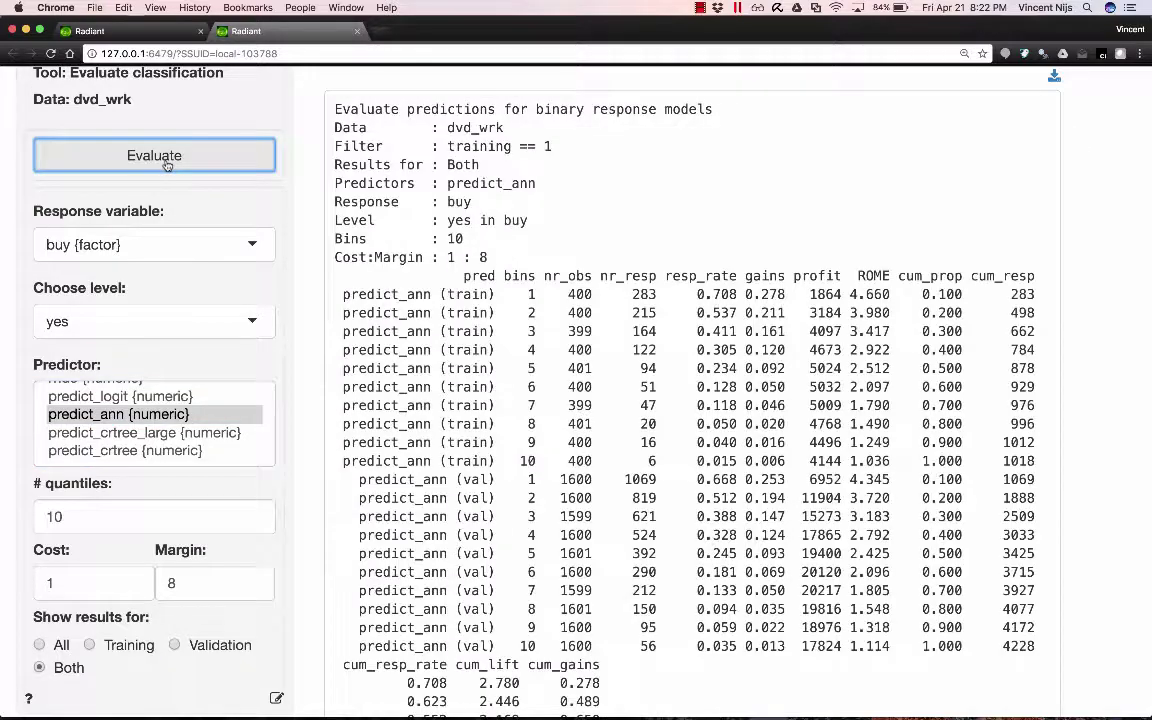
{"action": "scroll", "coordinate": [596, 333], "scroll_direction": "down", "scroll_amount": 2}
{"action": "scroll", "coordinate": [596, 331], "scroll_direction": "up", "scroll_amount": 2}
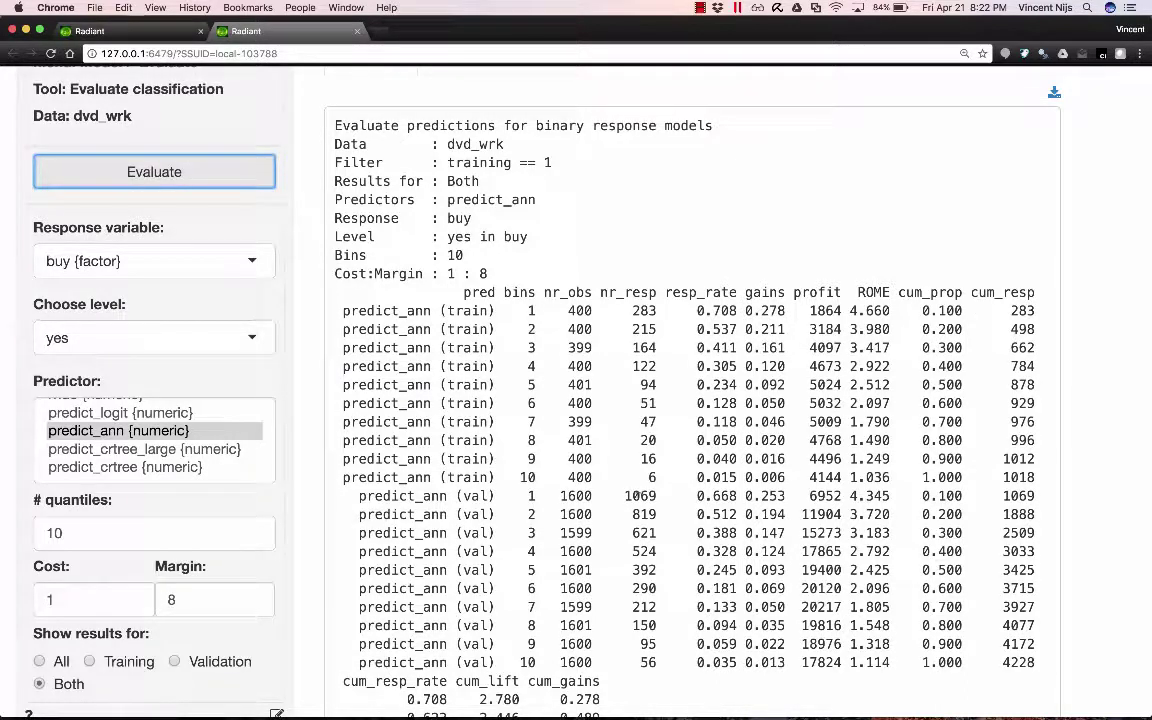
Re-evaluate predict_ann with 50 quantiles instead of 10.
{"action": "left_click", "coordinate": [55, 532]}
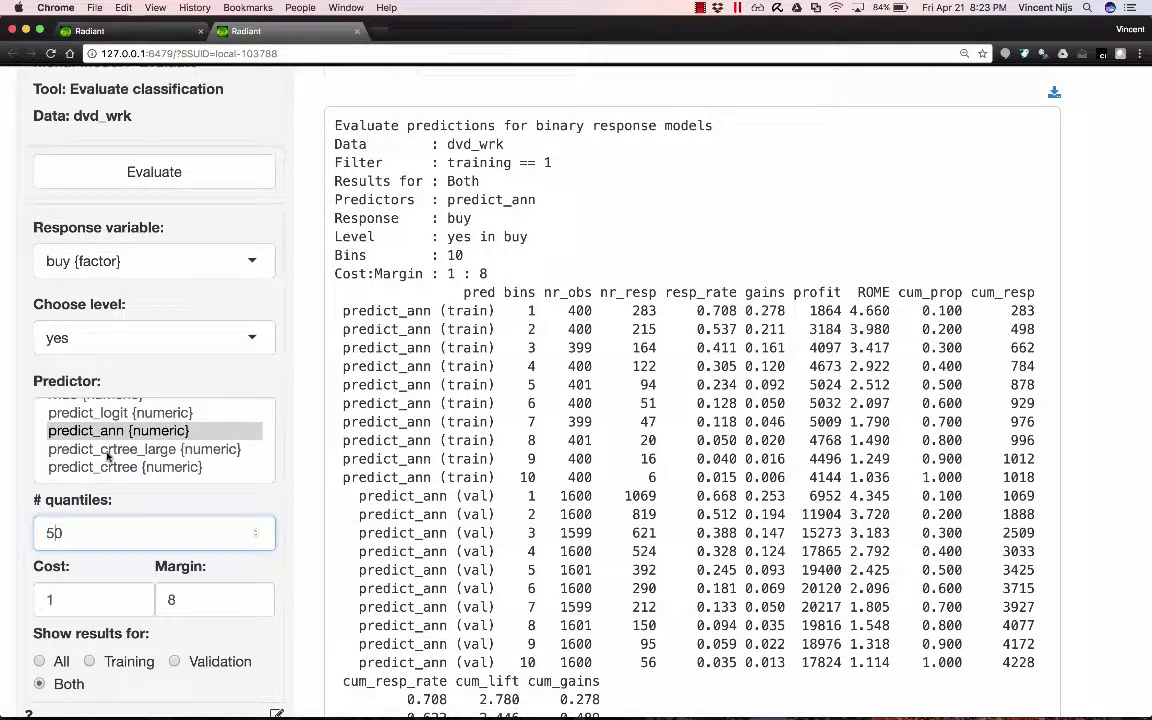
{"action": "type", "text": "5"}
{"action": "left_click", "coordinate": [130, 162]}
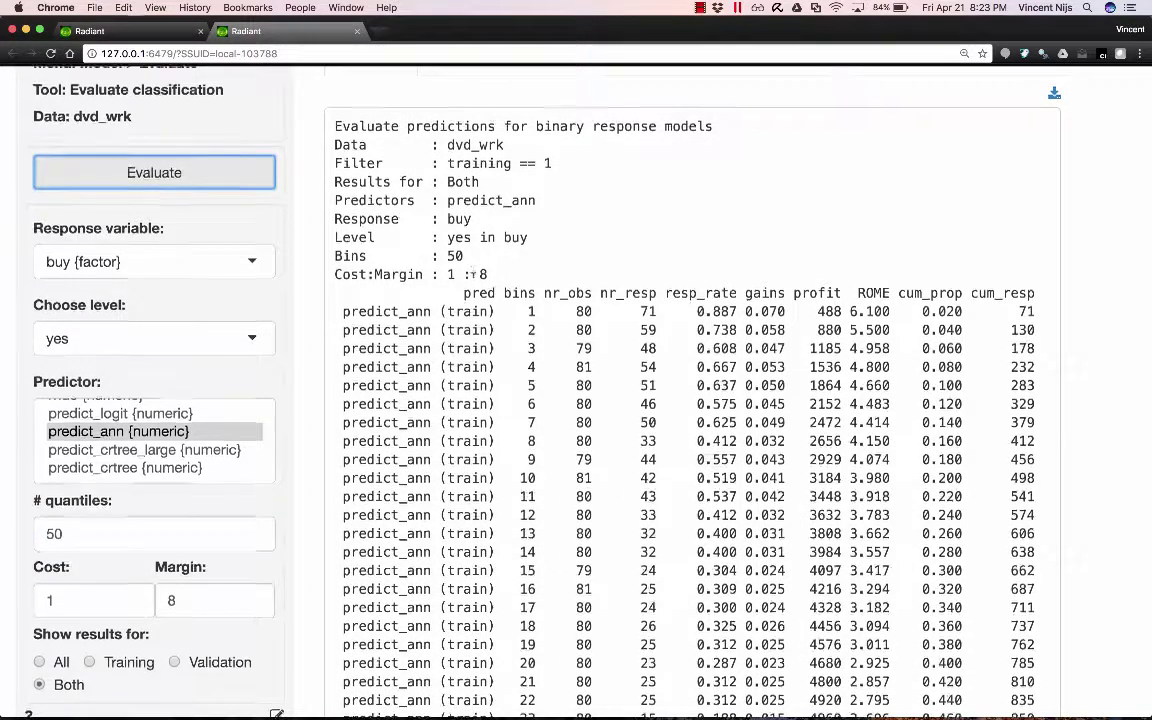
{"action": "scroll", "coordinate": [473, 278], "scroll_direction": "up", "scroll_amount": 3}
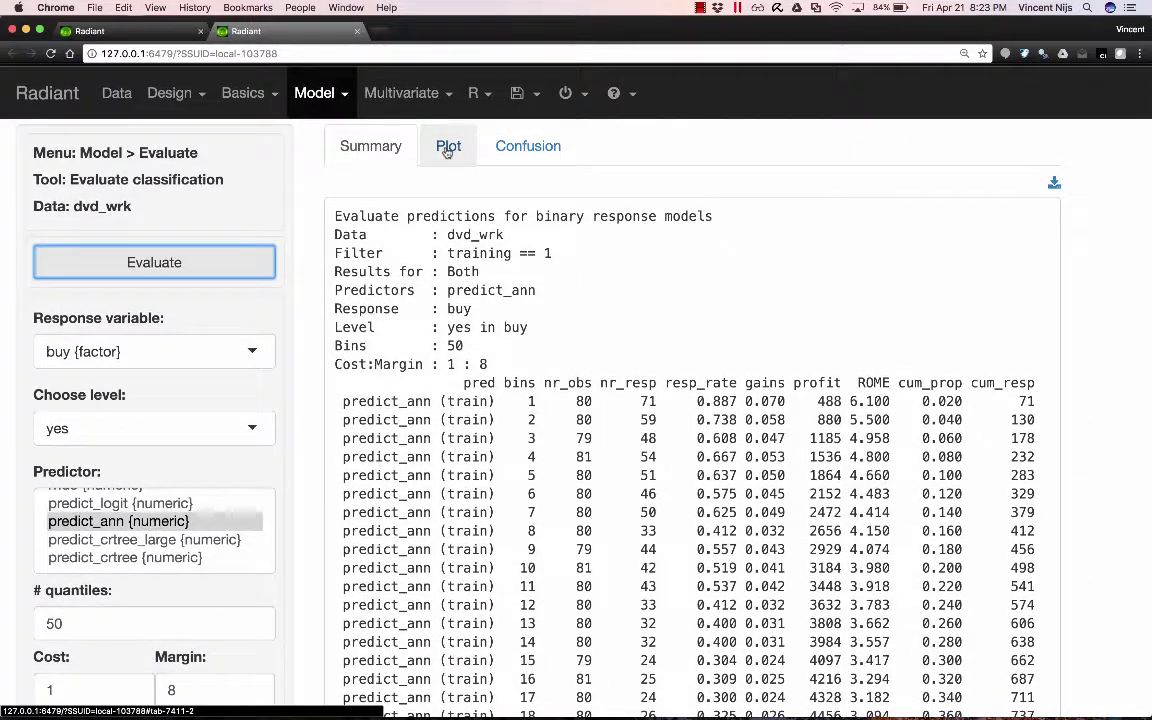
Show the cumulative gains chart comparing predict_ann's training and validation curves.
{"action": "left_click", "coordinate": [447, 147]}
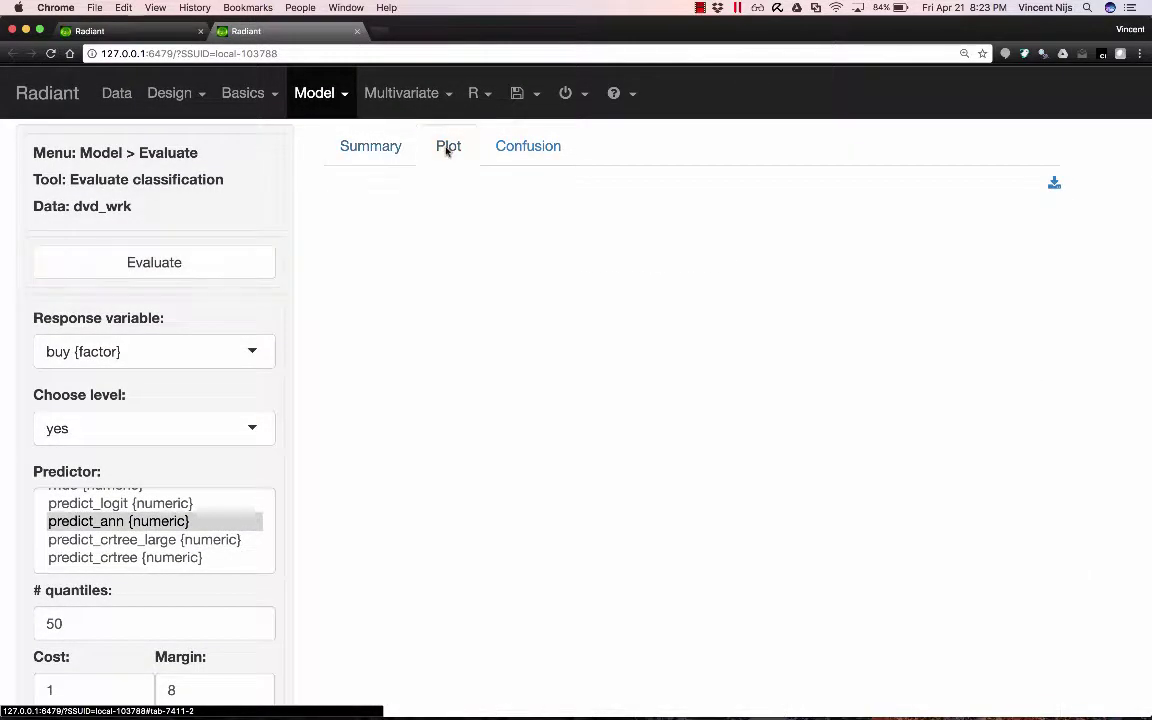
{"action": "scroll", "coordinate": [427, 465], "scroll_direction": "down", "scroll_amount": 3}
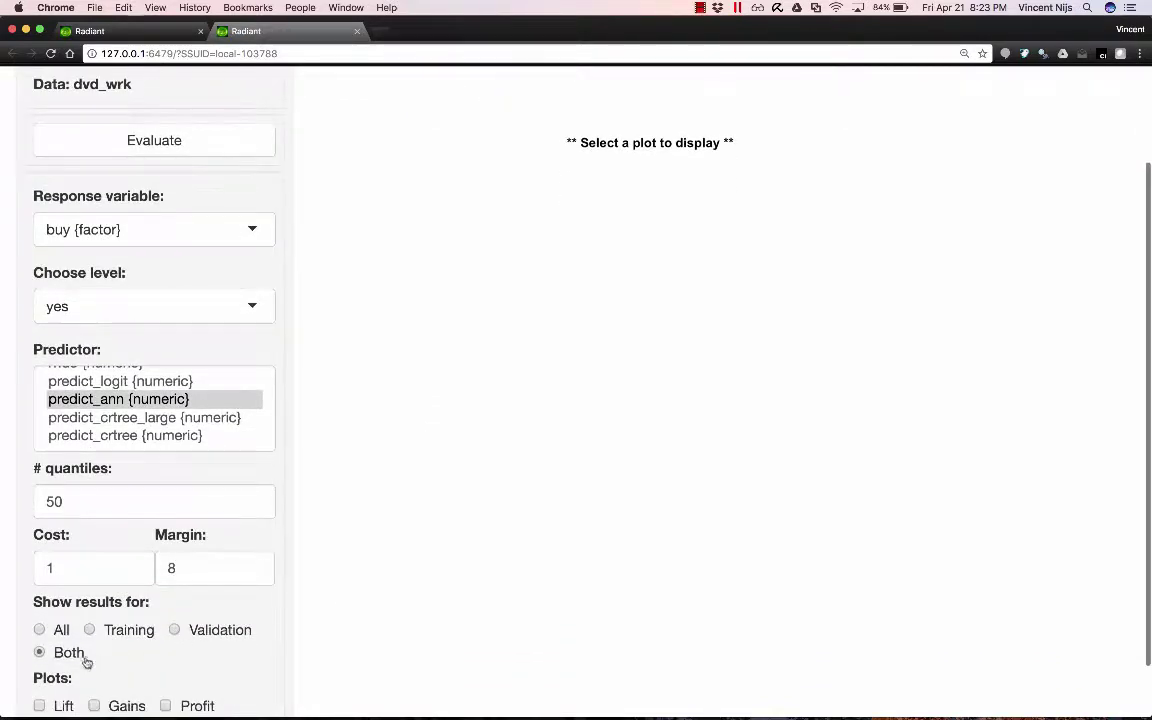
{"action": "scroll", "coordinate": [80, 660], "scroll_direction": "down", "scroll_amount": 2}
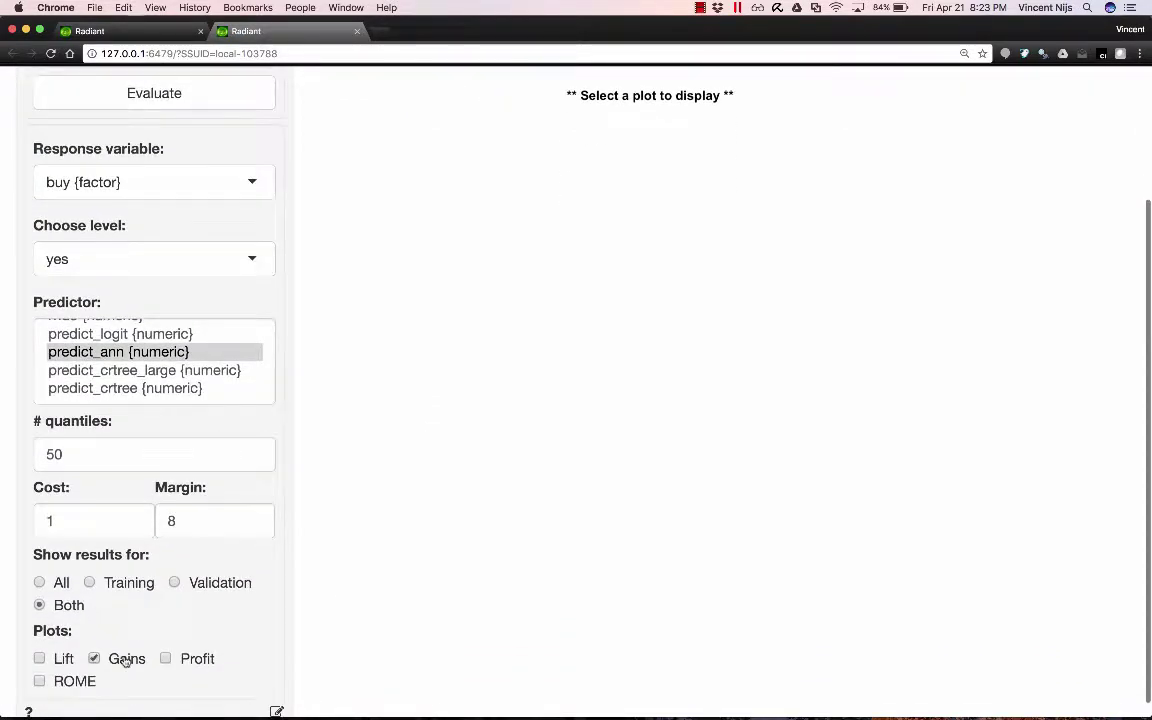
{"action": "scroll", "coordinate": [602, 501], "scroll_direction": "up", "scroll_amount": 5}
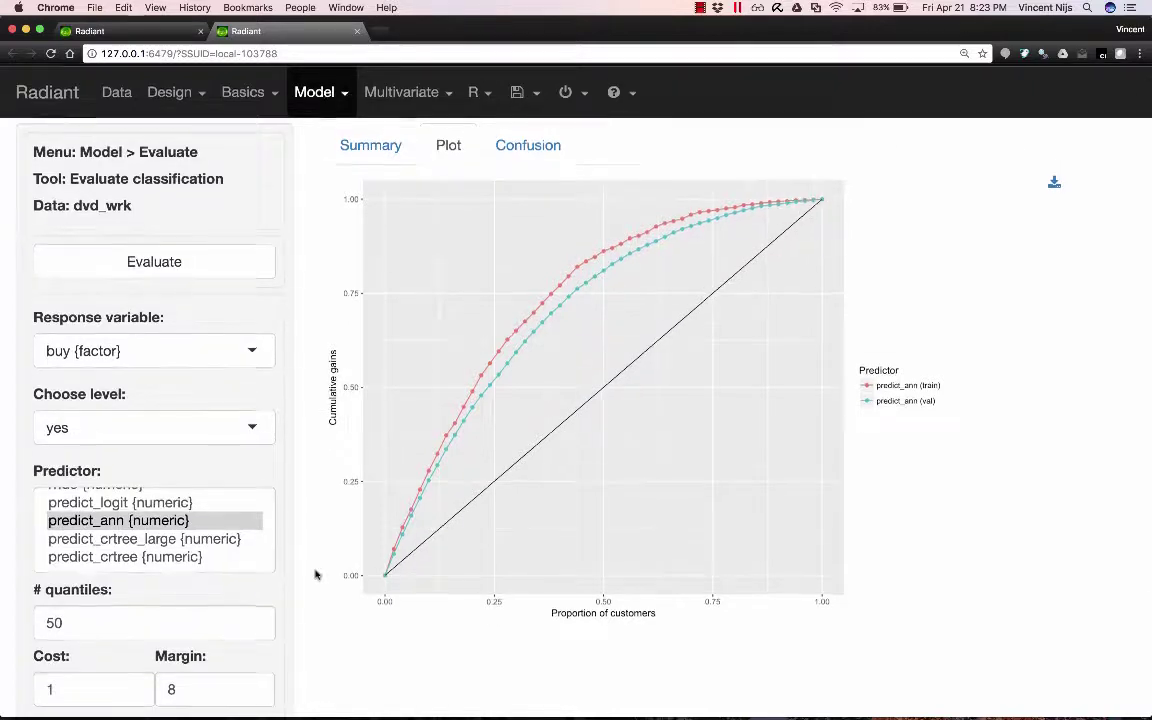
{"action": "scroll", "coordinate": [316, 573], "scroll_direction": "down", "scroll_amount": 4}
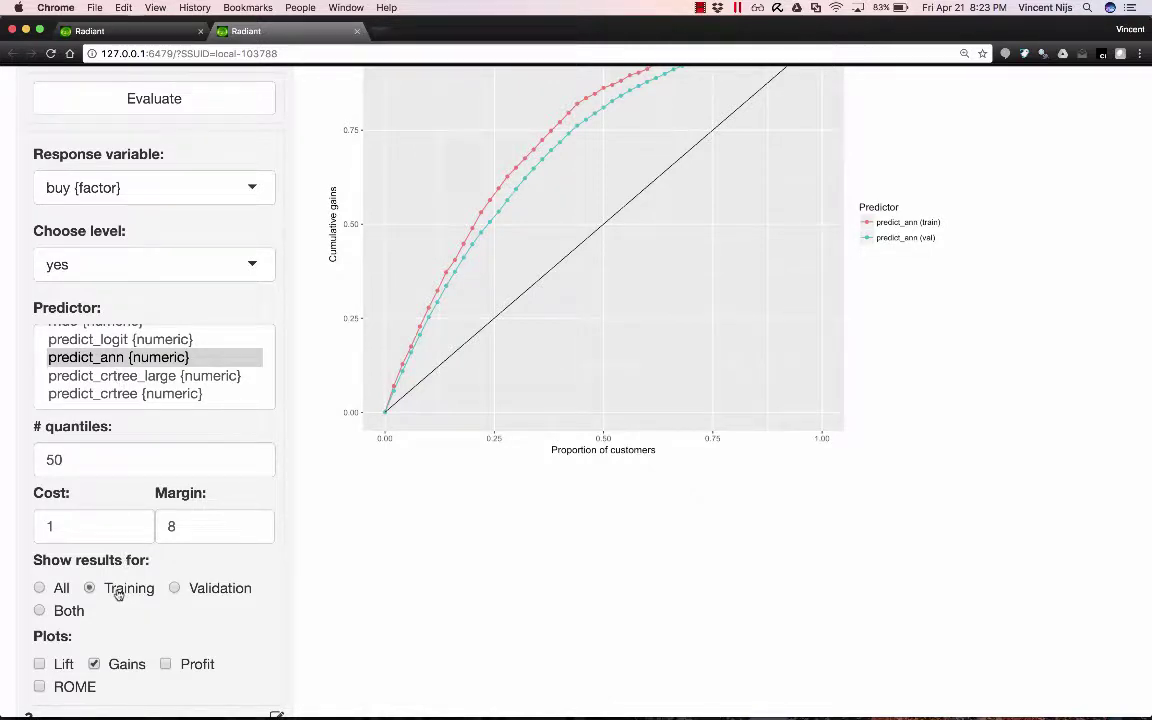
Evaluate cumulative gains for predict_crtree_large and predict_crtree.
{"action": "left_click", "coordinate": [133, 377]}
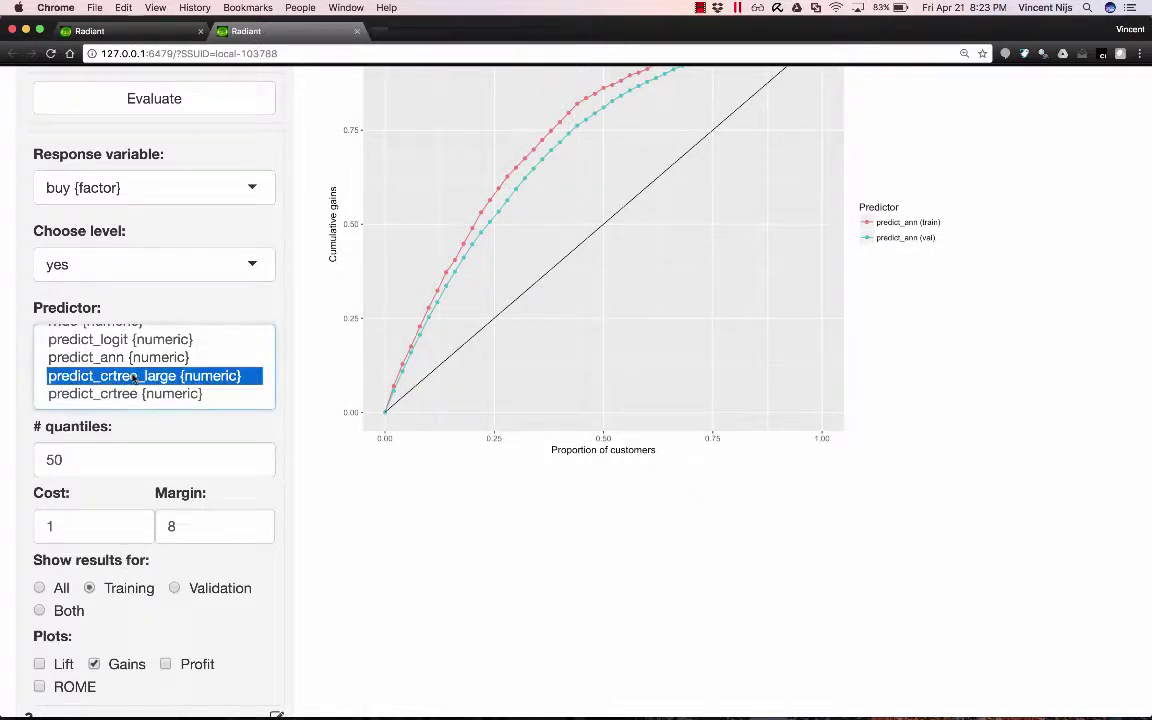
{"action": "left_click", "coordinate": [134, 394], "text": "shift"}
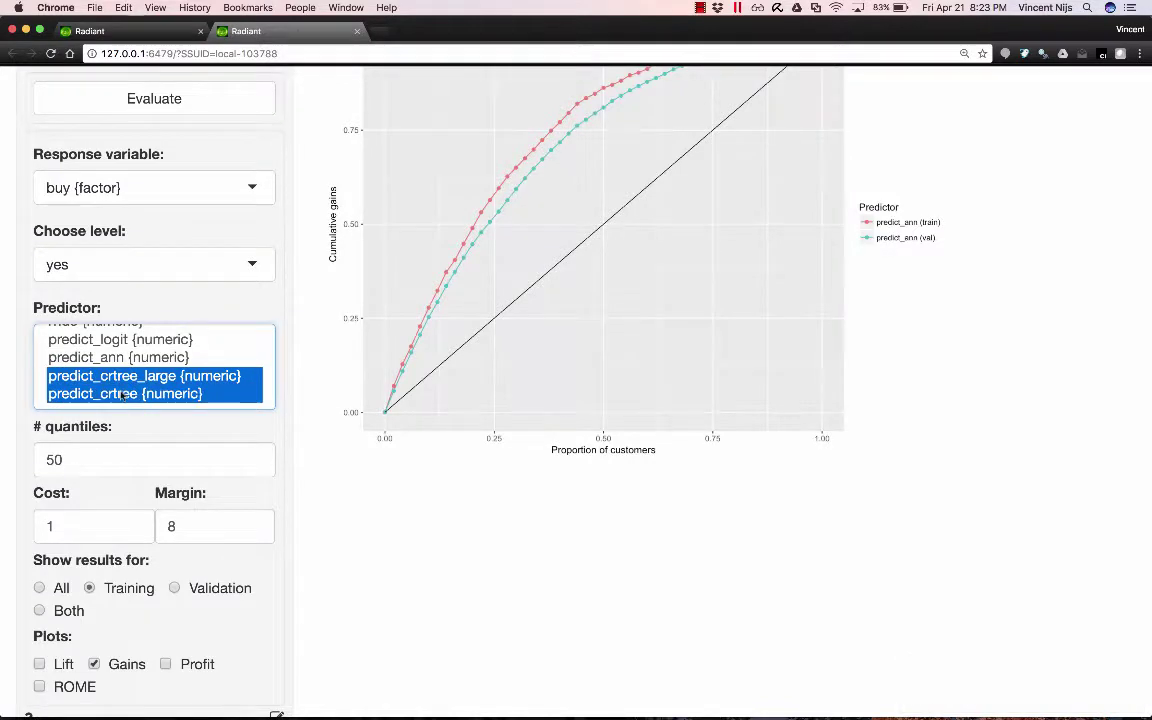
{"action": "left_click", "coordinate": [156, 108]}
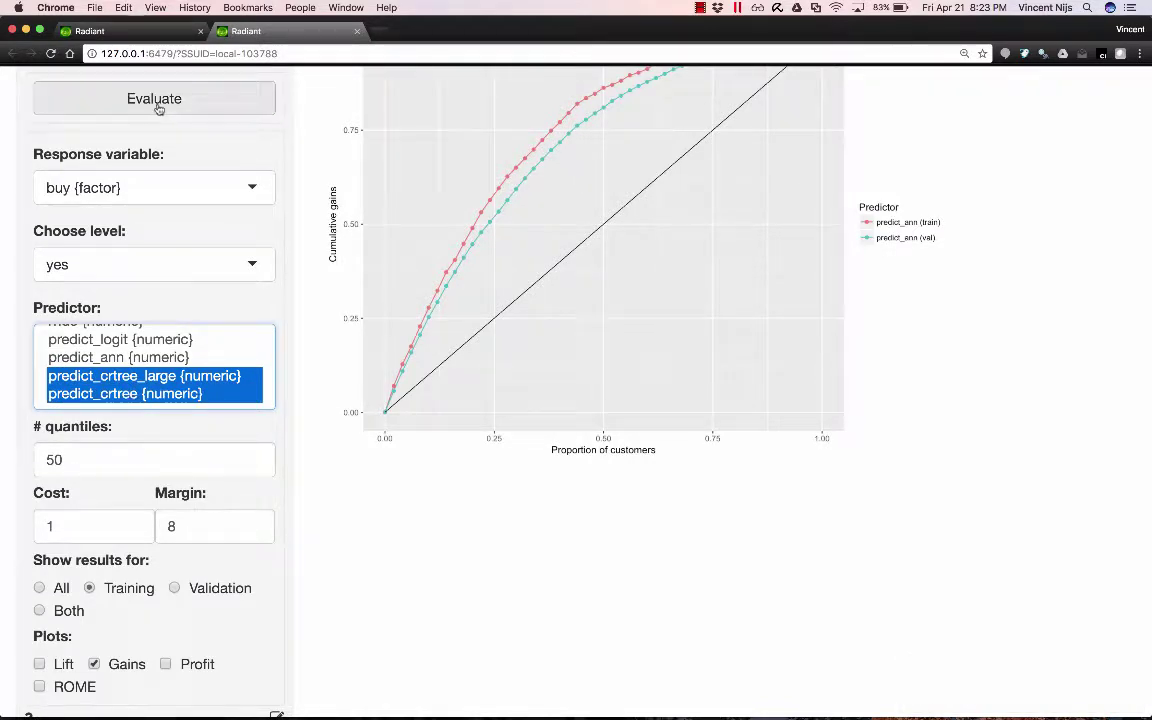
{"action": "scroll", "coordinate": [473, 297], "scroll_direction": "up", "scroll_amount": 3}
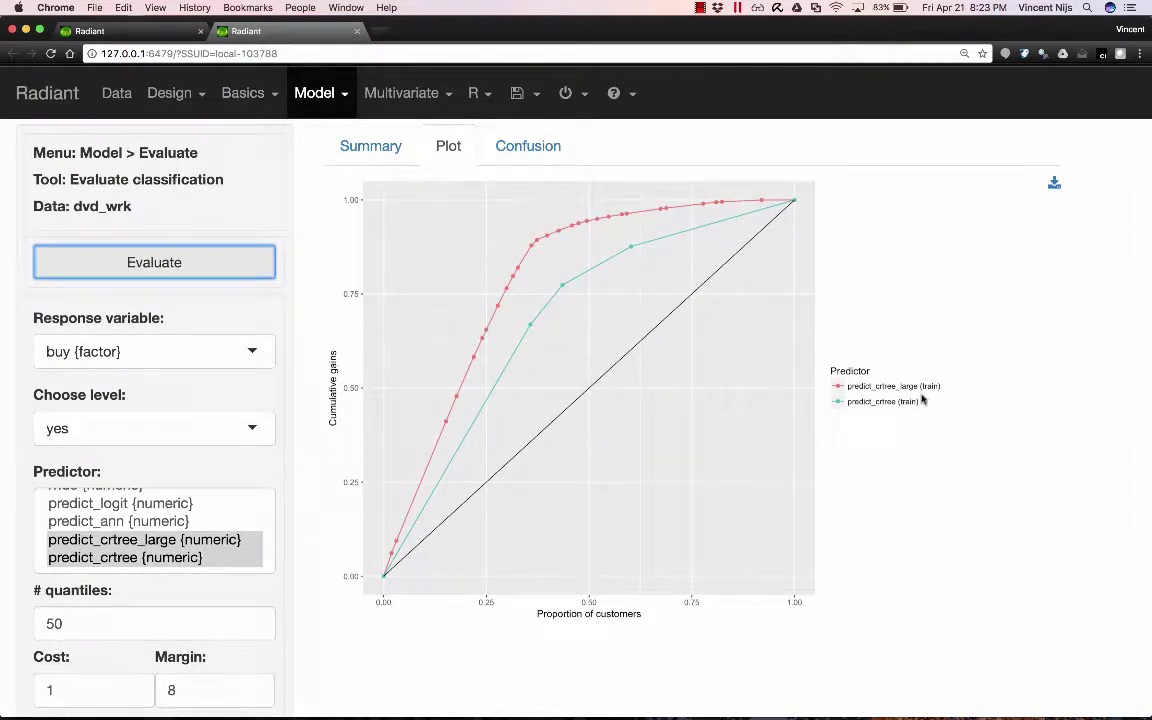
{"action": "scroll", "coordinate": [300, 640], "scroll_direction": "down", "scroll_amount": 2}
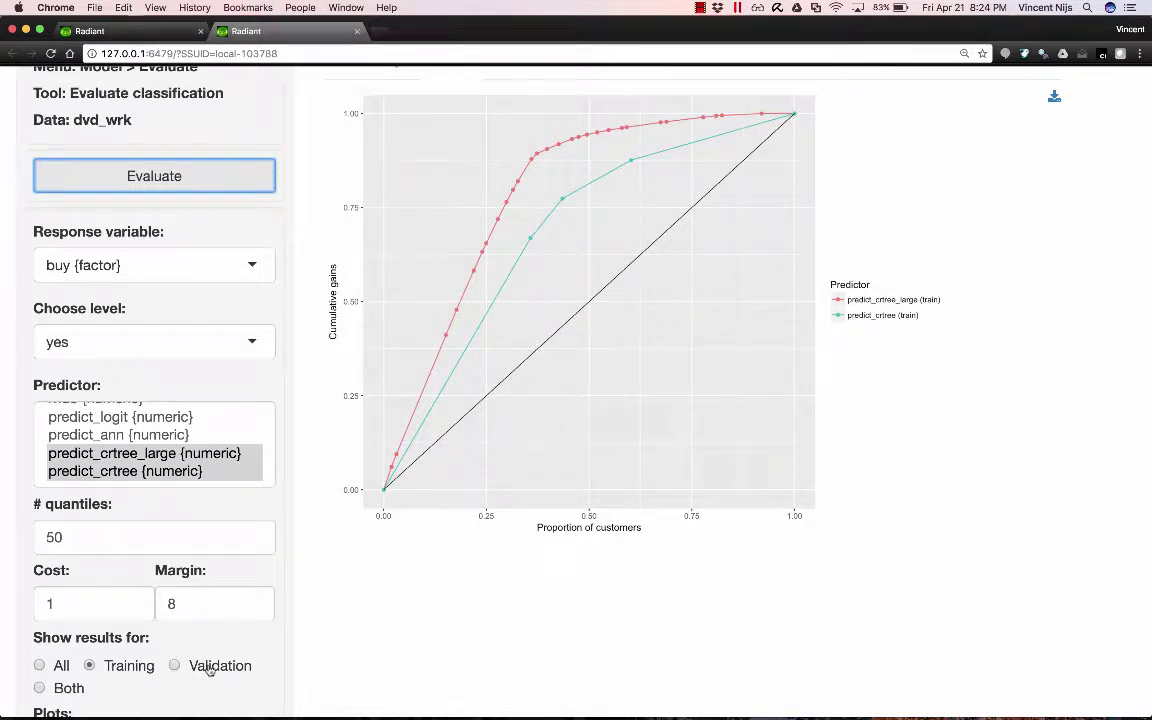
Restrict results to the Validation sample and redraw the gains chart.
{"action": "left_click", "coordinate": [210, 668]}
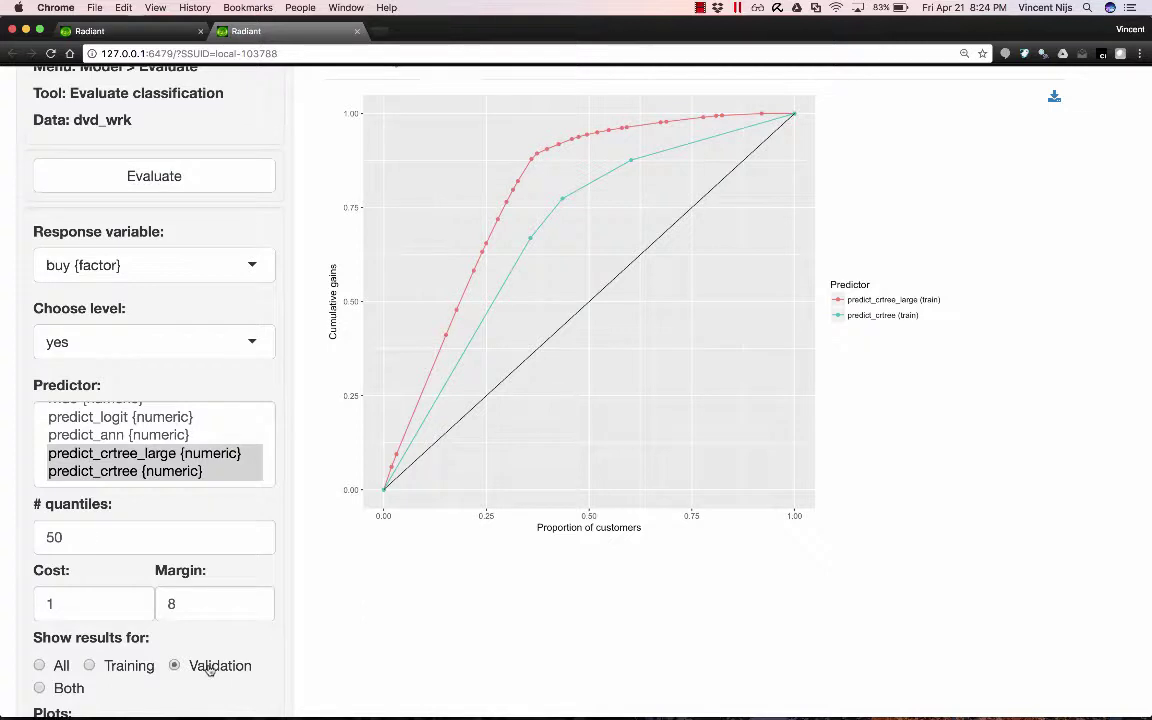
{"action": "left_click", "coordinate": [168, 178]}
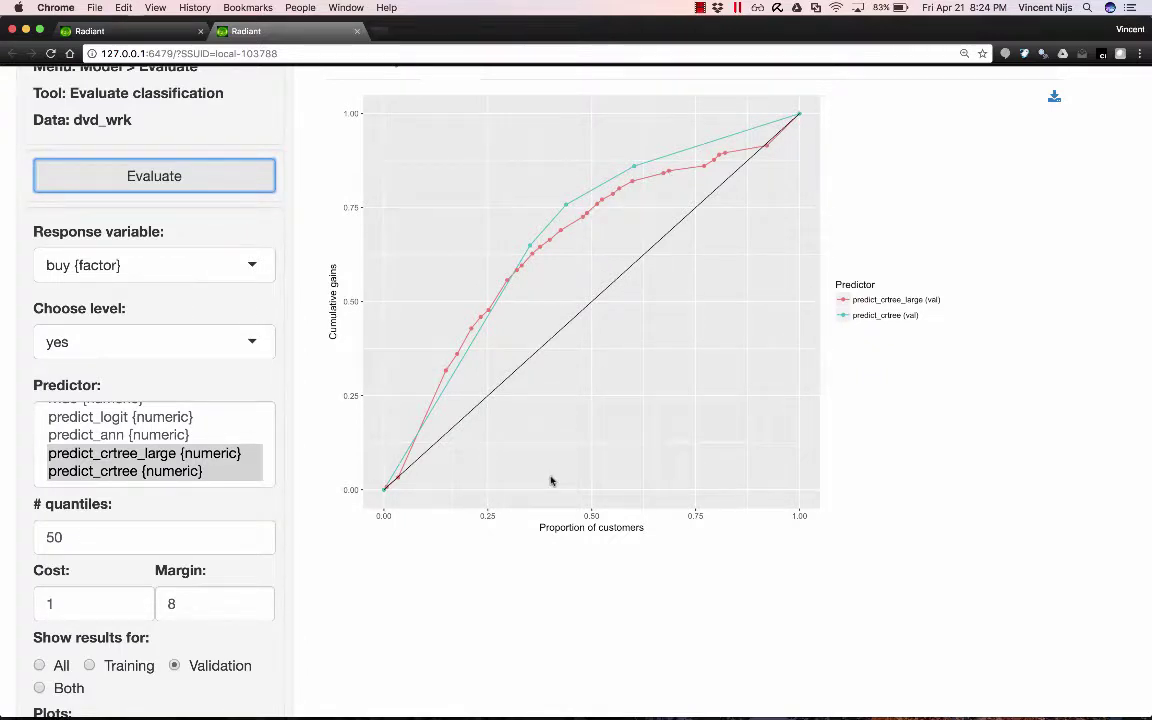
{"action": "scroll", "coordinate": [550, 479], "scroll_direction": "down", "scroll_amount": 2}
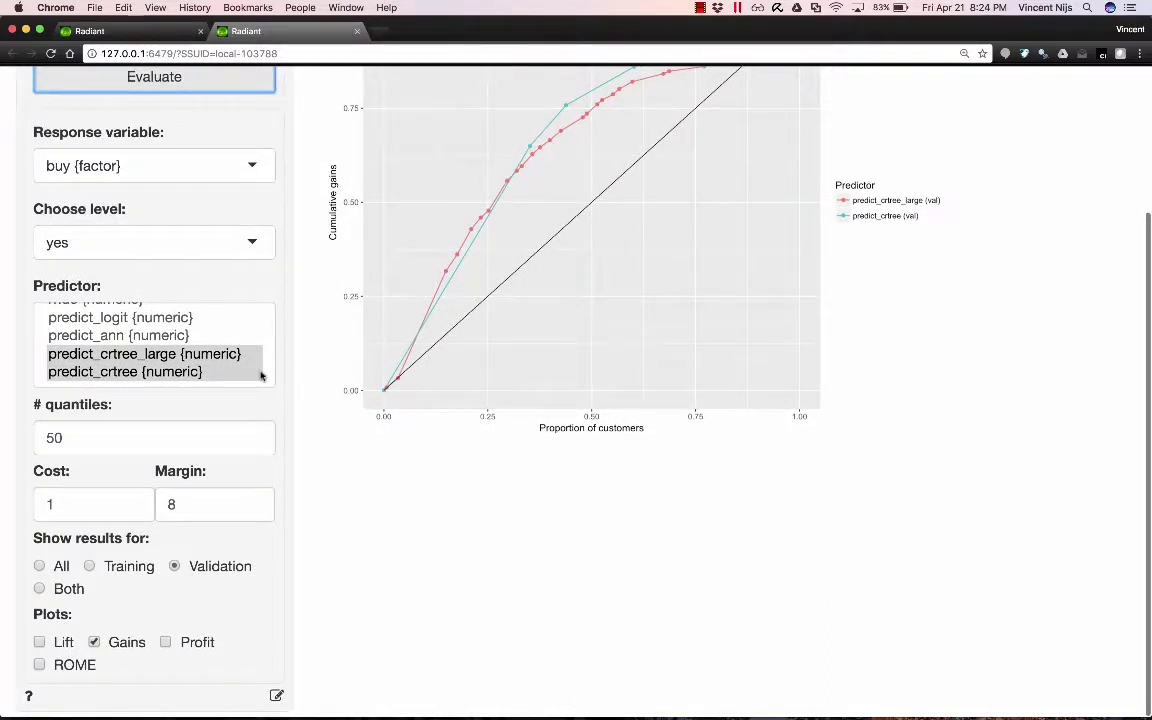
Select all four stored predictions, predict_logit through predict_crtree, as predictors.
{"action": "left_click", "coordinate": [141, 317]}
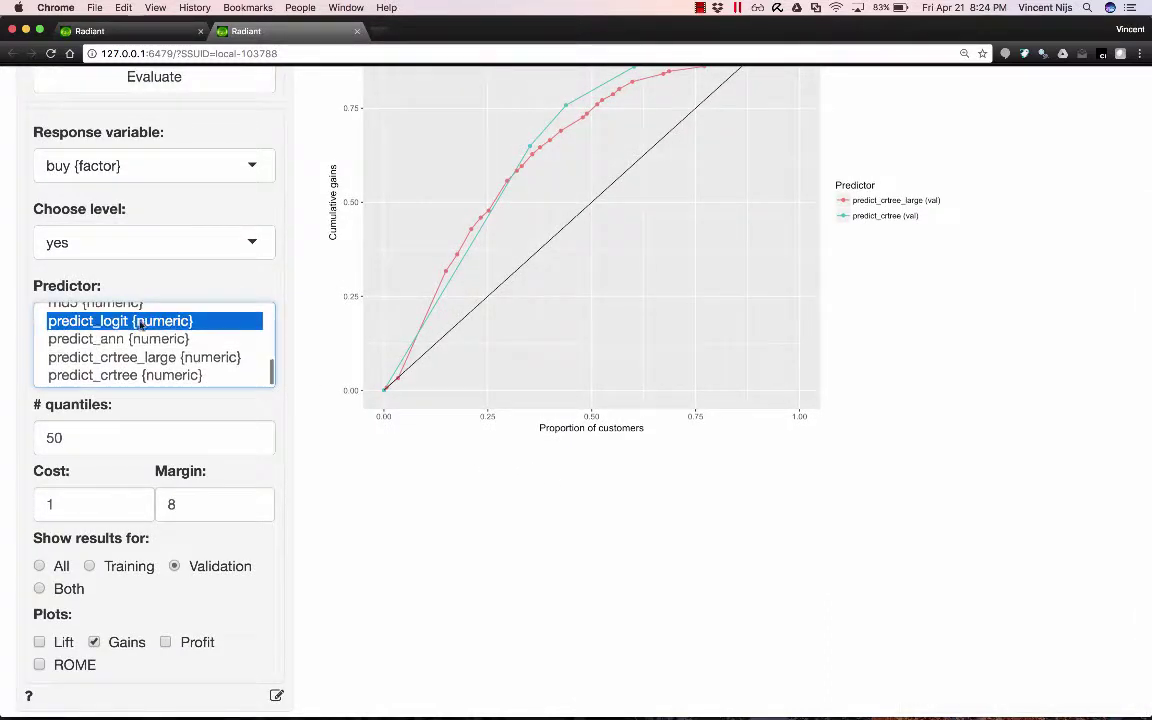
{"action": "left_click_drag", "start_coordinate": [141, 317], "coordinate": [141, 375]}
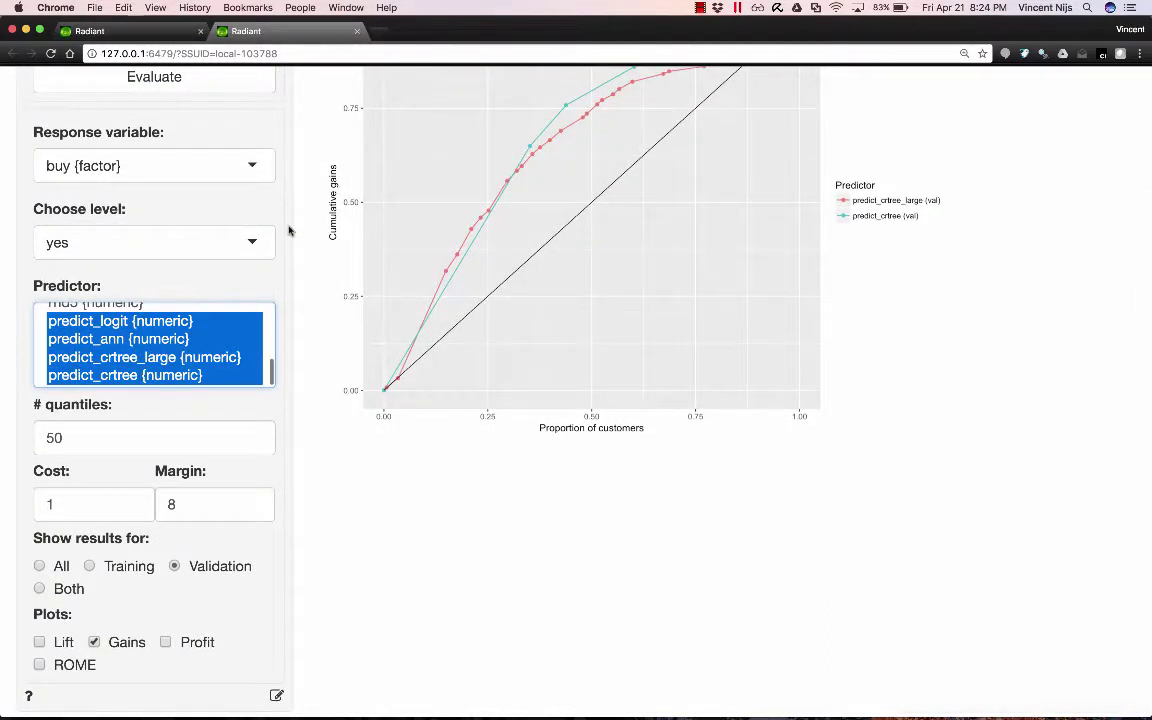
{"action": "scroll", "coordinate": [291, 226], "scroll_direction": "up", "scroll_amount": 4}
{"action": "scroll", "coordinate": [342, 316], "scroll_direction": "down", "scroll_amount": 4}
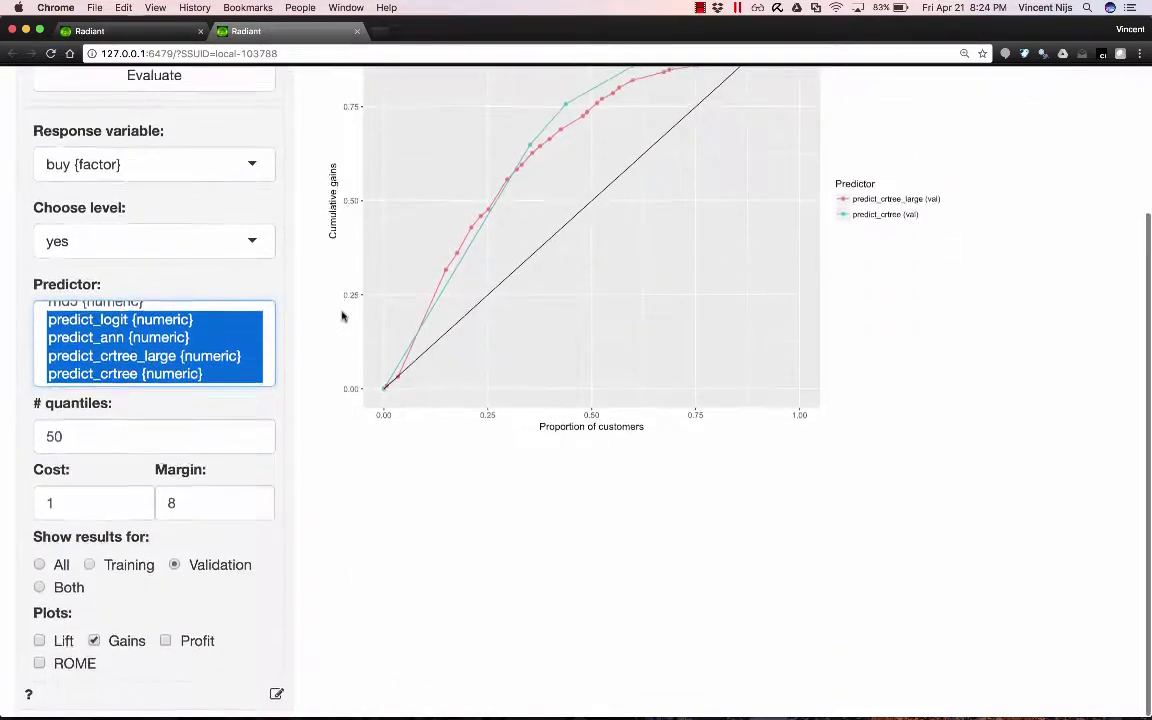
Add a Profit plot and re-evaluate to chart gains and profit for all four.
{"action": "left_click", "coordinate": [166, 642]}
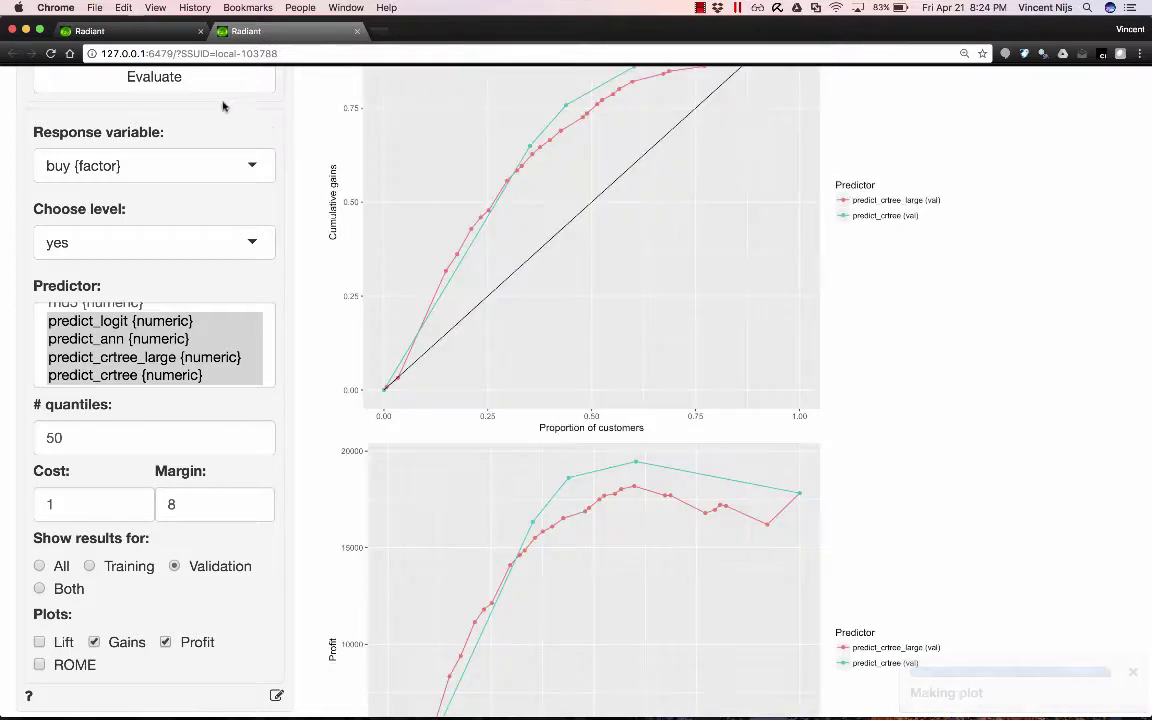
{"action": "left_click", "coordinate": [225, 84]}
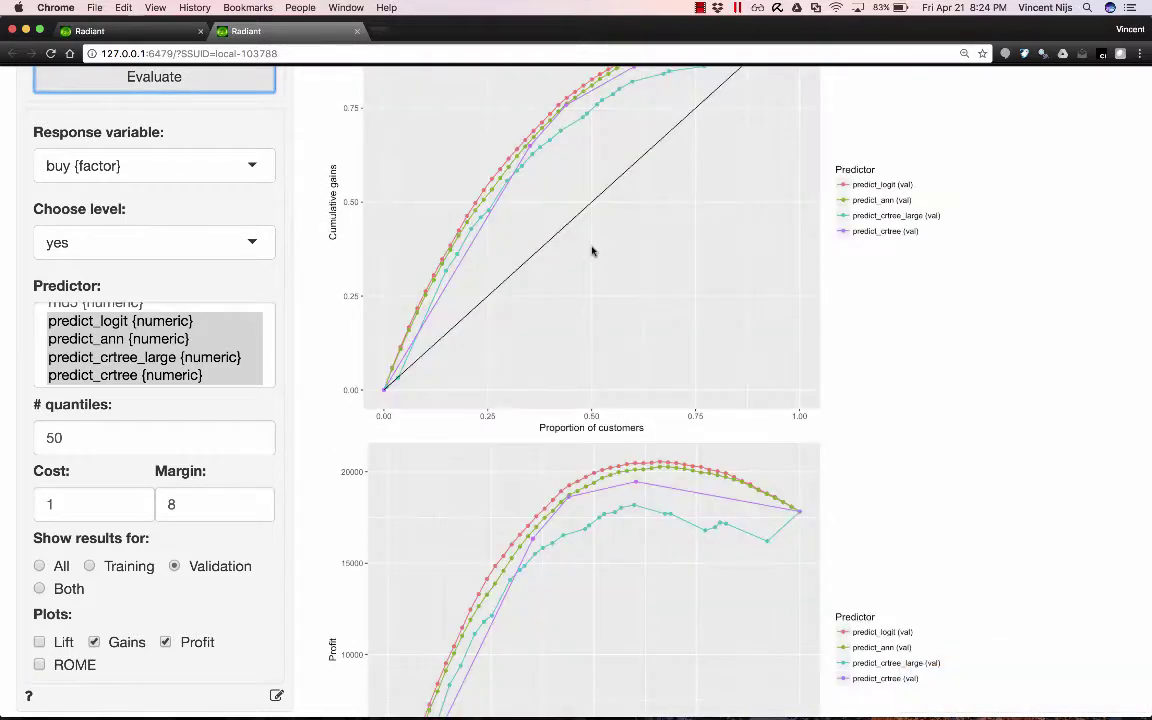
{"action": "scroll", "coordinate": [591, 250], "scroll_direction": "up", "scroll_amount": 3}
{"action": "scroll", "coordinate": [591, 308], "scroll_direction": "down", "scroll_amount": 5}
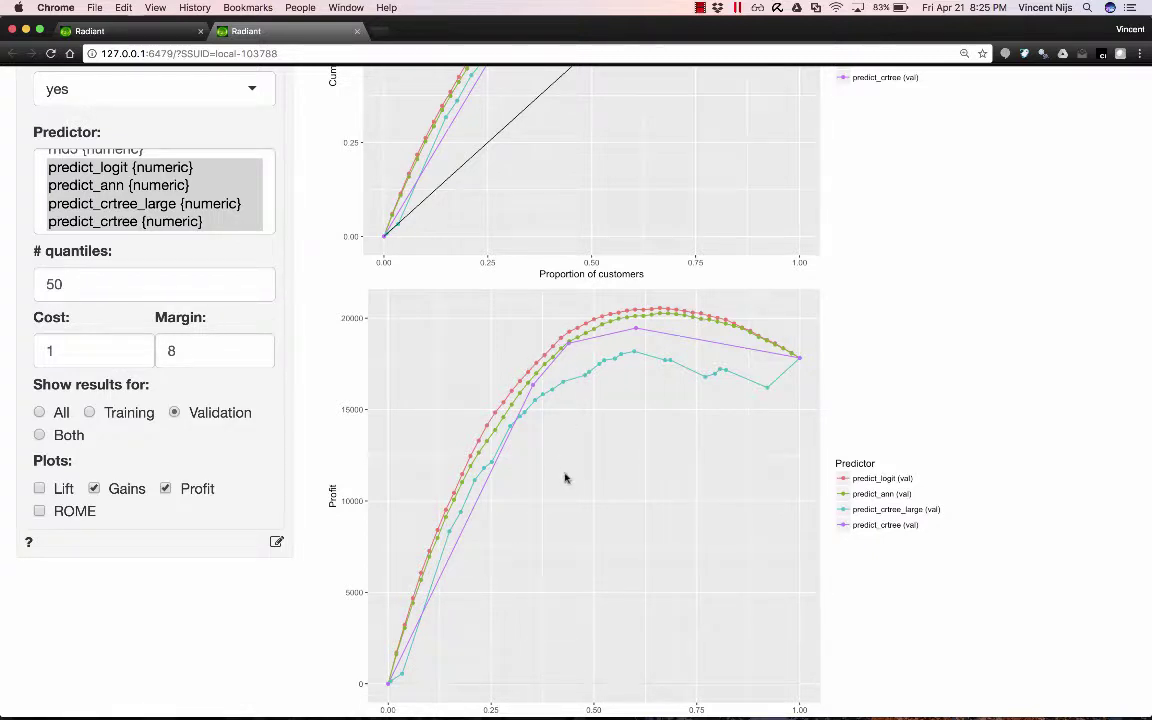
{"action": "scroll", "coordinate": [565, 478], "scroll_direction": "up", "scroll_amount": 5}
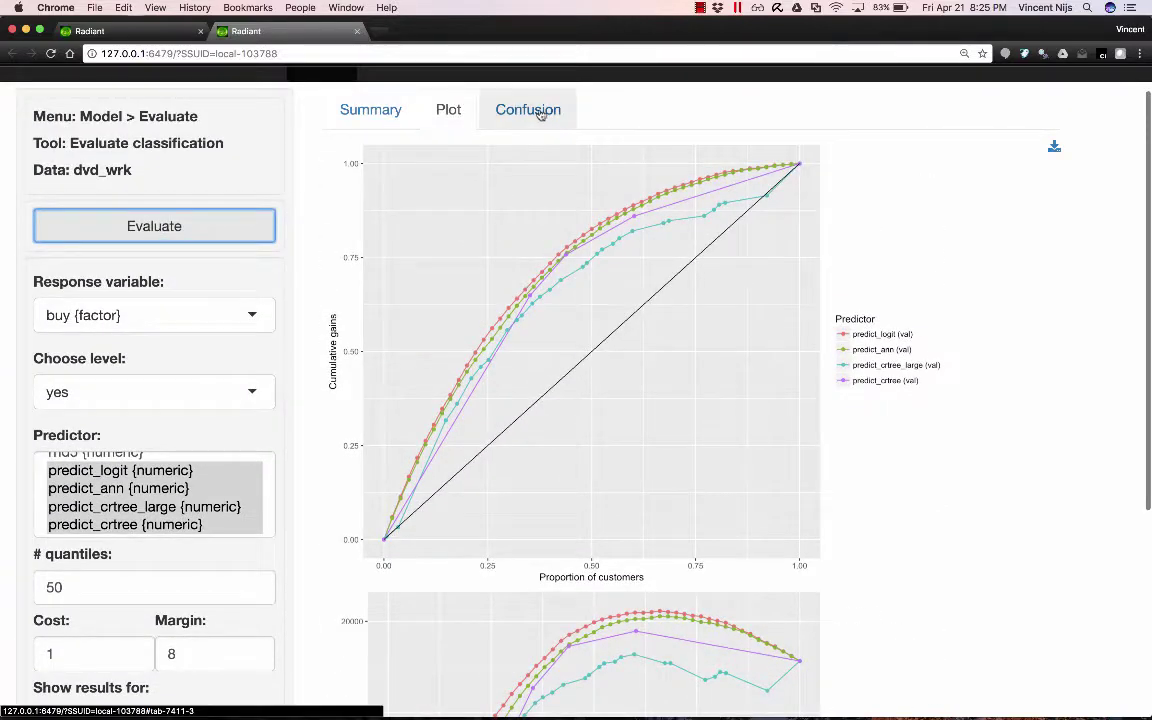
Show the validation confusion matrix and kappa, index and ROME bar plots; note predict_logit's 20,487 profit.
{"action": "left_click", "coordinate": [538, 110]}
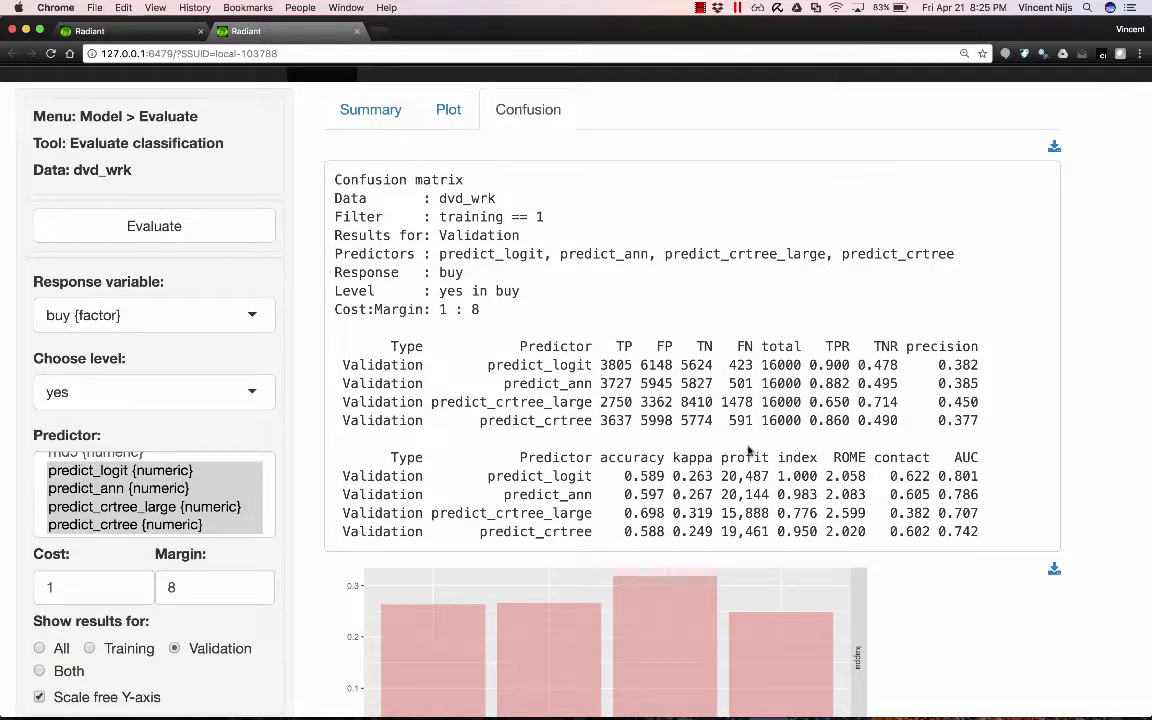
{"action": "left_click_drag", "start_coordinate": [727, 476], "coordinate": [769, 476]}
{"action": "scroll", "coordinate": [482, 399], "scroll_direction": "down", "scroll_amount": 5}
{"action": "scroll", "coordinate": [482, 399], "scroll_direction": "down", "scroll_amount": 3}
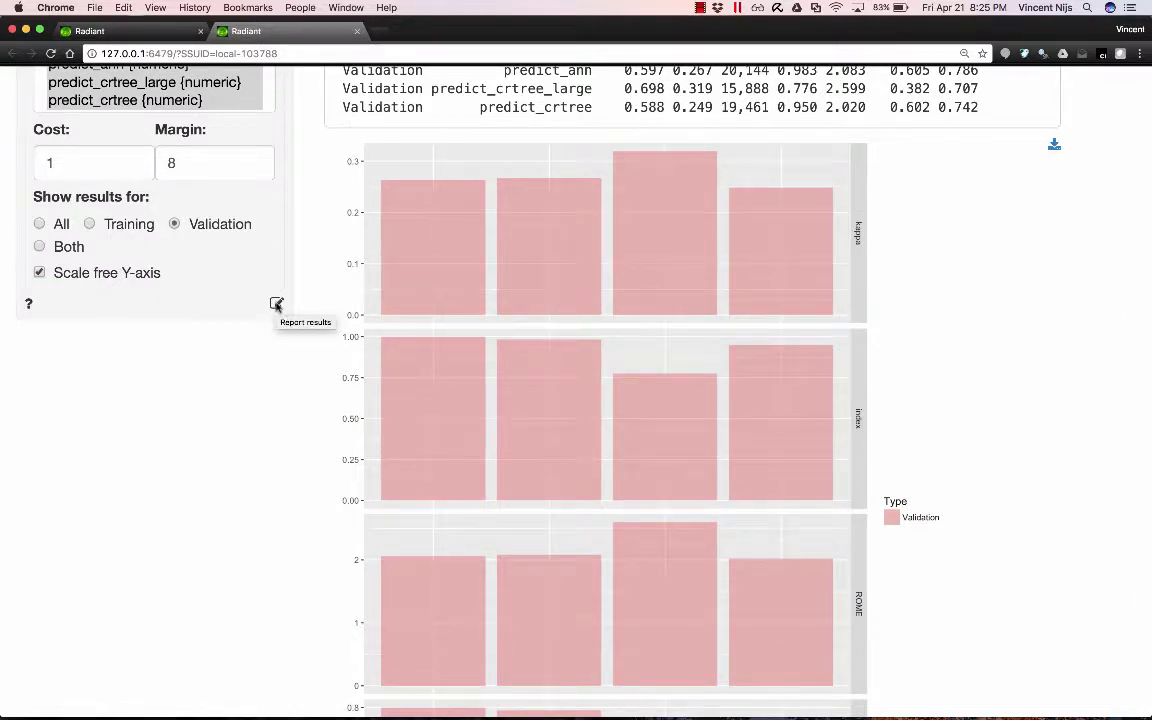
Send the confusion-matrix code to the R report and select the new chunk.
{"action": "left_click", "coordinate": [276, 305]}
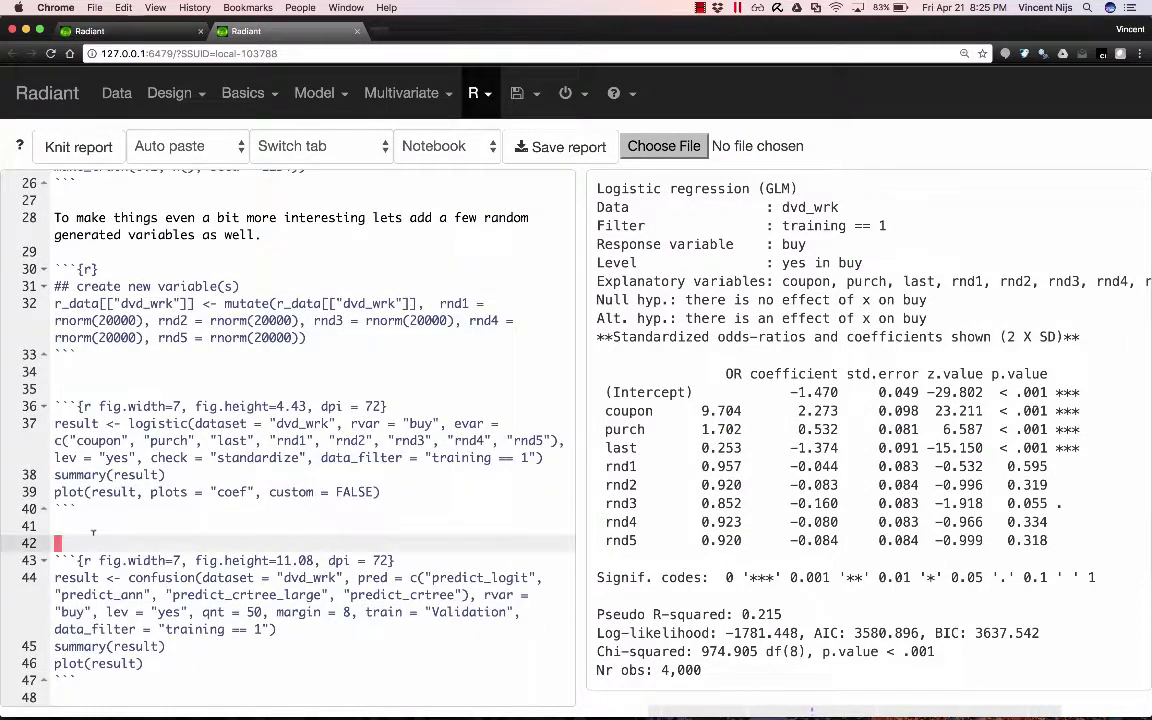
{"action": "left_click_drag", "start_coordinate": [60, 543], "coordinate": [123, 682]}
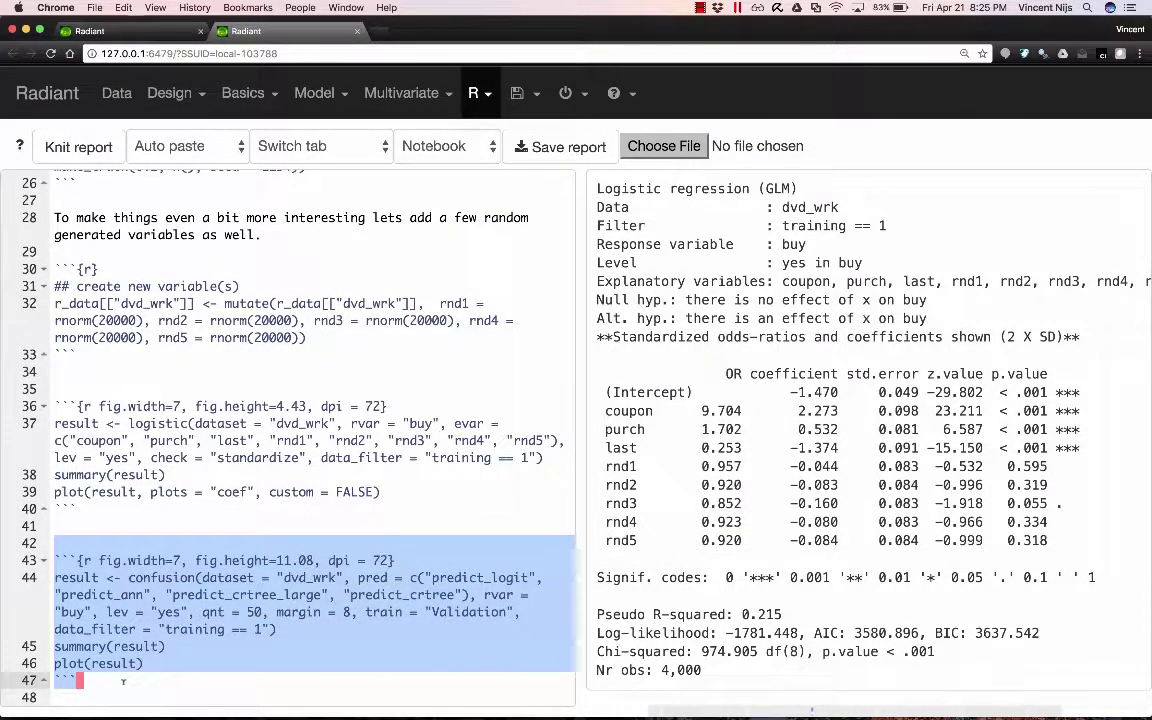